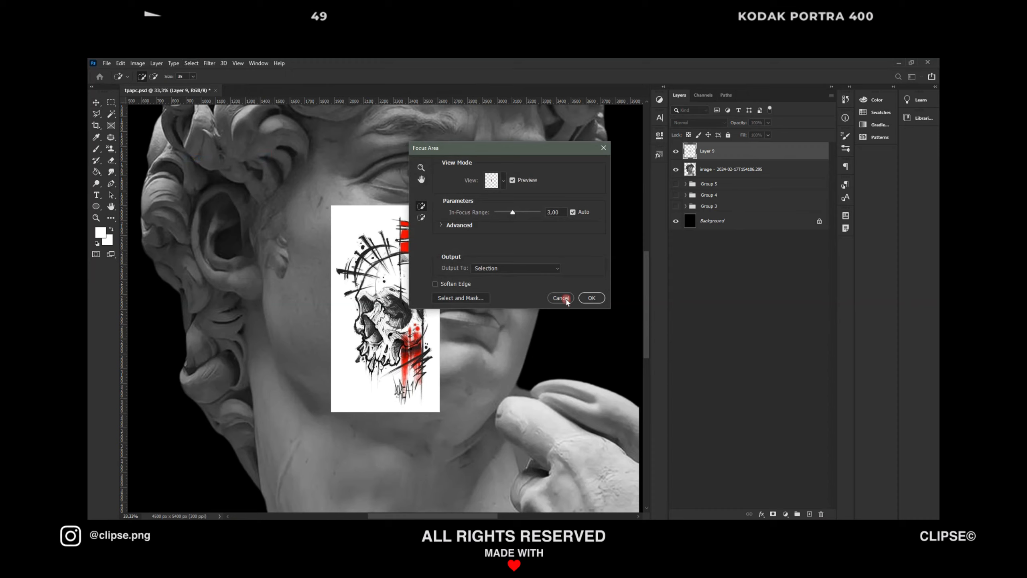
pyautogui.click(566, 298)
pyautogui.click(192, 63)
pyautogui.click(700, 157)
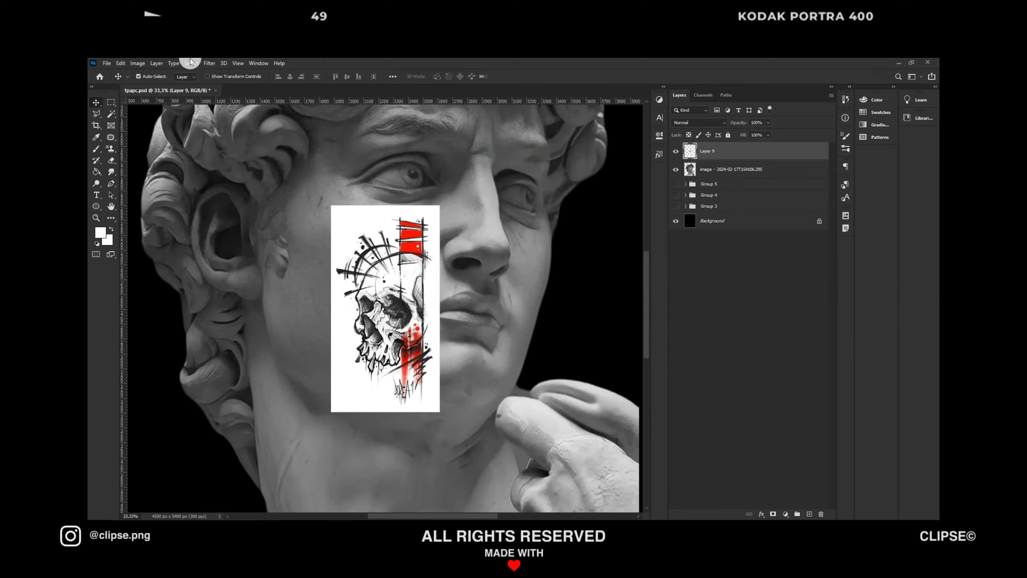
# Select the white background of the skull artwork with Color Range and delete it.
pyautogui.click(191, 64)
pyautogui.click(255, 149)
pyautogui.click(771, 148)
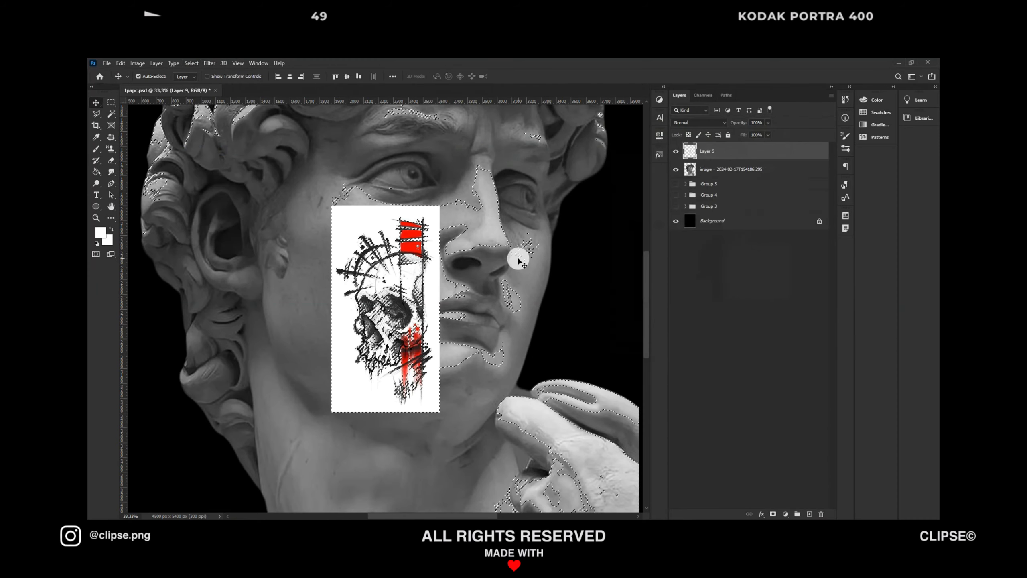
pyautogui.press('Delete')
# Select the skull artwork's red areas with Color Range and move them onto a separate layer by cutting and pasting.
pyautogui.click(189, 64)
pyautogui.click(230, 150)
pyautogui.hotkey('ctrl', '+')
pyautogui.hotkey('ctrl', '+')
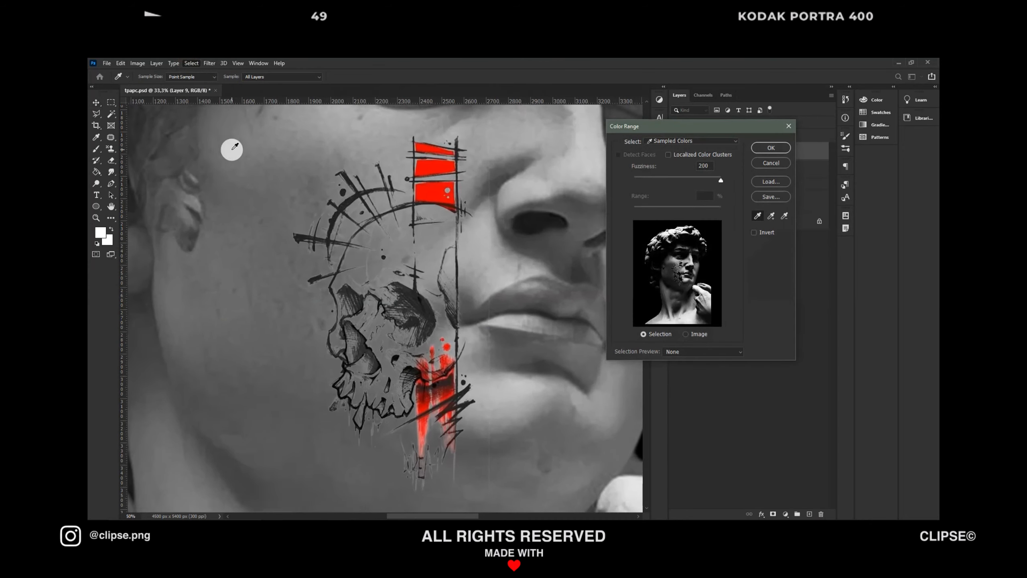
pyautogui.click(443, 189)
pyautogui.click(770, 150)
pyautogui.hotkey('ctrl', 'x')
pyautogui.hotkey('ctrl', 'v')
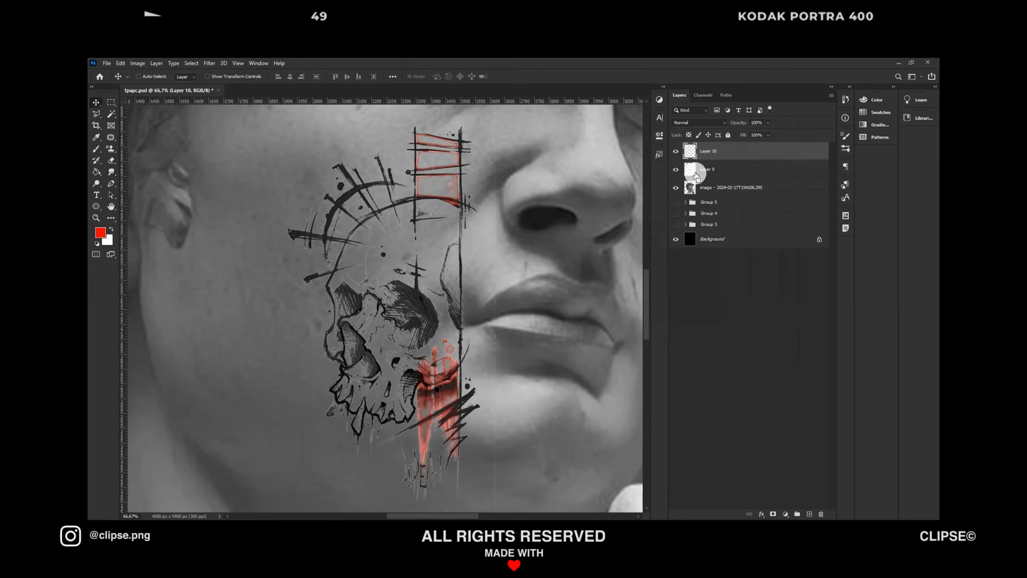
# Apply a black Color Overlay to the skull line-art layer, Layer 9.
pyautogui.hotkey('ctrl', '-')
pyautogui.click(703, 172)
pyautogui.click(762, 513)
pyautogui.click(780, 481)
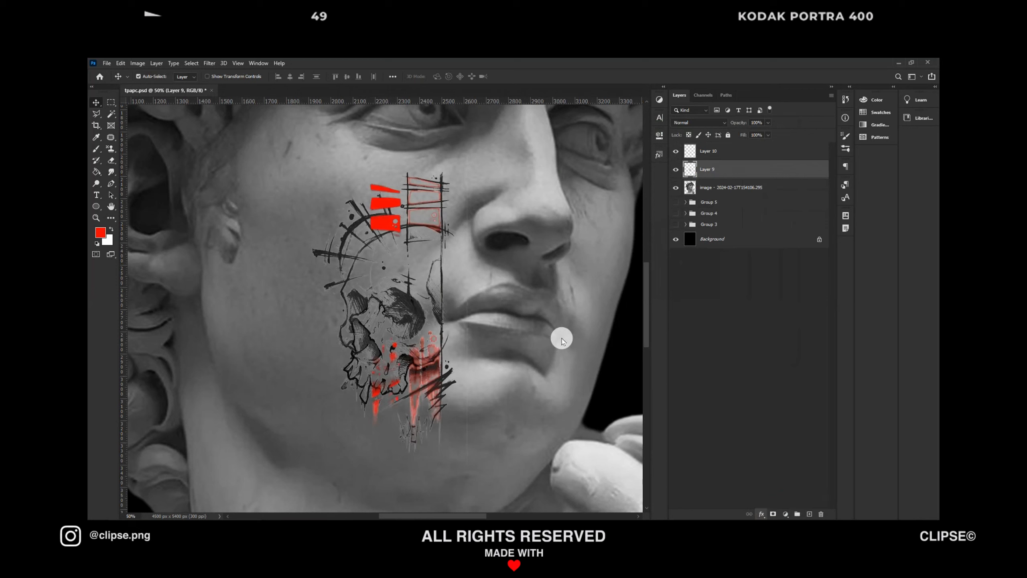
pyautogui.click(829, 158)
# Move the red shapes on Layer 10 back into place over the skull line art.
pyautogui.click(723, 155)
pyautogui.hotkey('ctrl', 't')
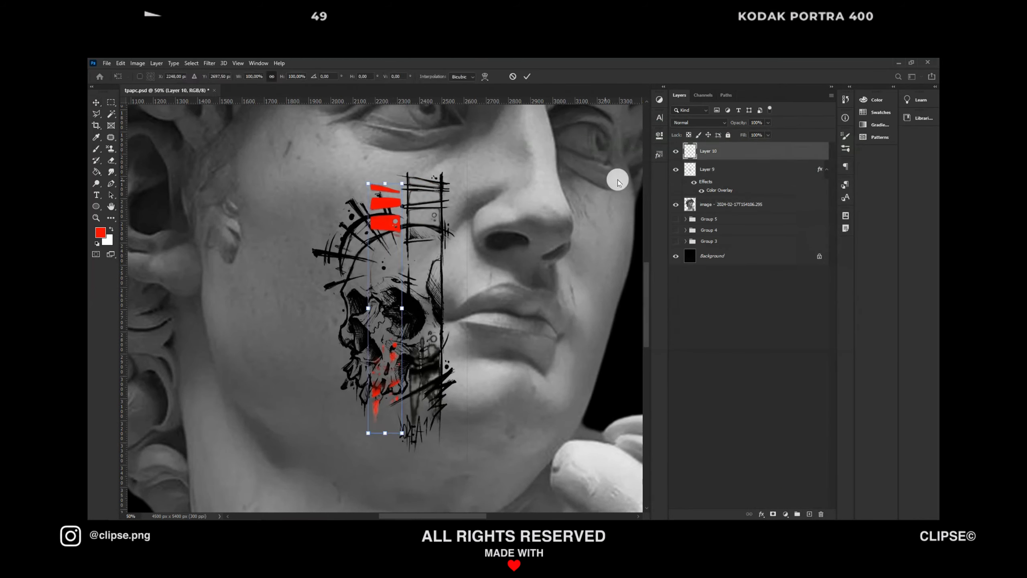
pyautogui.moveTo(382, 213); pyautogui.dragTo(419, 214)
pyautogui.press('Return')
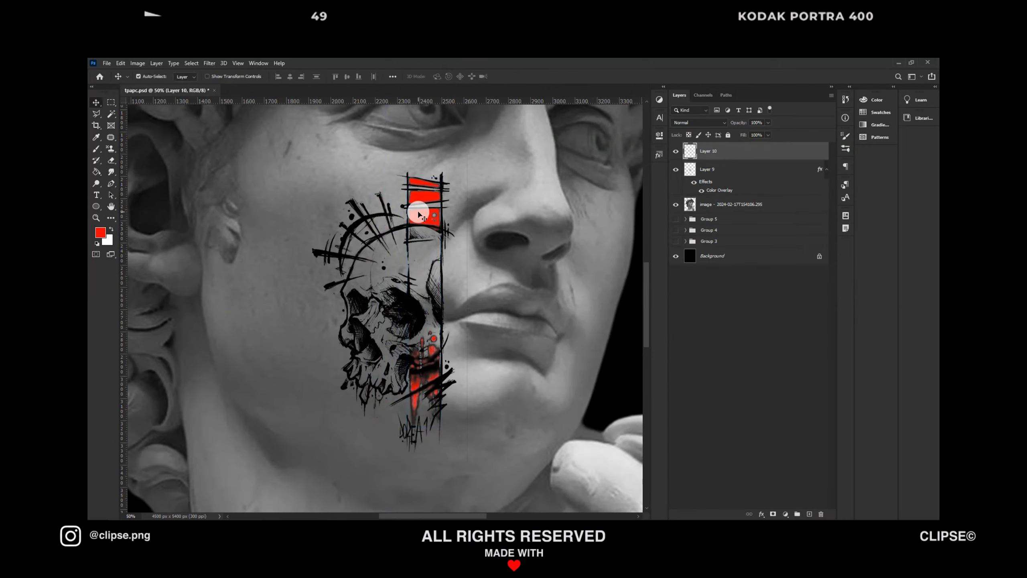
# Merge the red shapes layer and the skull line-art layer into one layer.
pyautogui.keyDown('shift'); pyautogui.click(716, 170); pyautogui.keyUp('shift')
pyautogui.rightClick(719, 169)
pyautogui.click(768, 406)
pyautogui.hotkey('ctrl', '-')
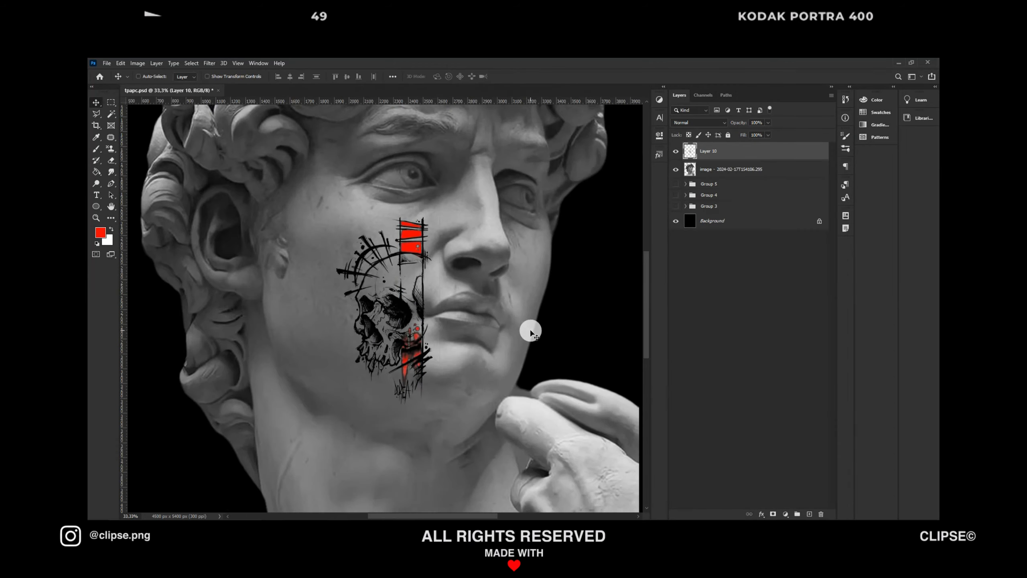
# Clear the strip of stray pixels along the right edge of the skull artwork with a rectangular marquee.
pyautogui.hotkey('ctrl', '+')
pyautogui.hotkey('ctrl', '+')
pyautogui.press('m')
pyautogui.scroll(2, 502, 251)
pyautogui.hotkey('ctrl', '-')
pyautogui.moveTo(457, 182); pyautogui.dragTo(520, 517)
# Scale the skull artwork down to about 46% and place it on the statue's cheek near the ear.
pyautogui.hotkey('ctrl', 't')
pyautogui.hotkey('ctrl', '-')
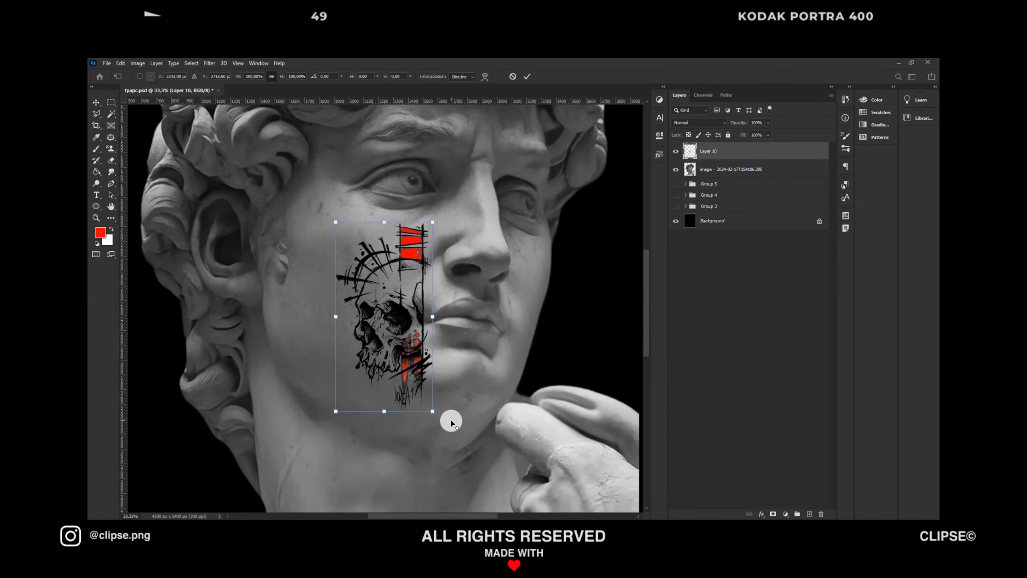
pyautogui.moveTo(449, 420); pyautogui.dragTo(416, 379)
pyautogui.moveTo(377, 343); pyautogui.dragTo(301, 325)
pyautogui.moveTo(341, 359); pyautogui.dragTo(331, 345)
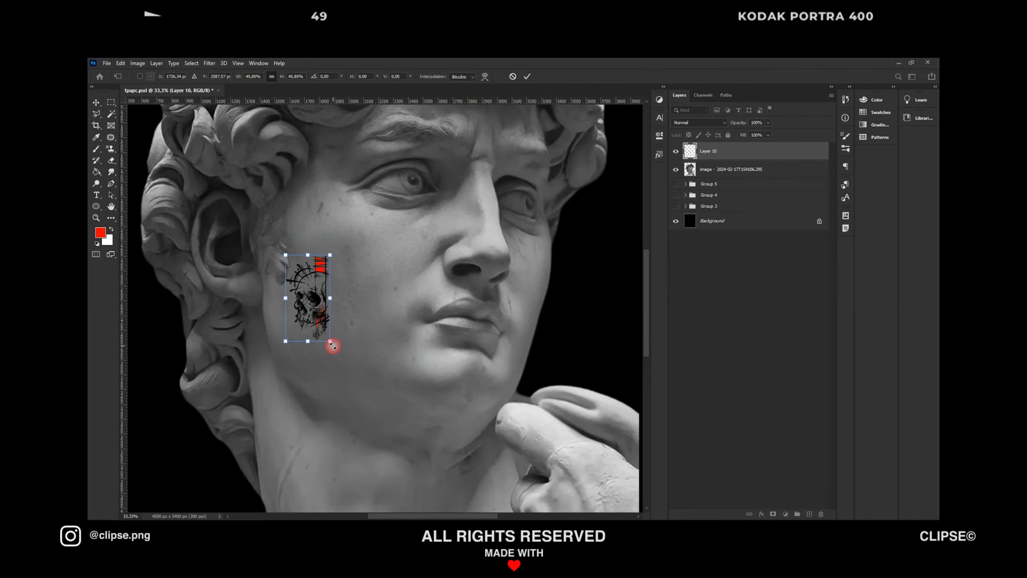
pyautogui.press('Return')
# Clip the skull layer to the statue image and blend it with Blend If, splitting the Underlying Layer shadows at about 38 / 194.
pyautogui.keyDown('alt'); pyautogui.click(742, 160); pyautogui.keyUp('alt')
pyautogui.doubleClick(742, 161)
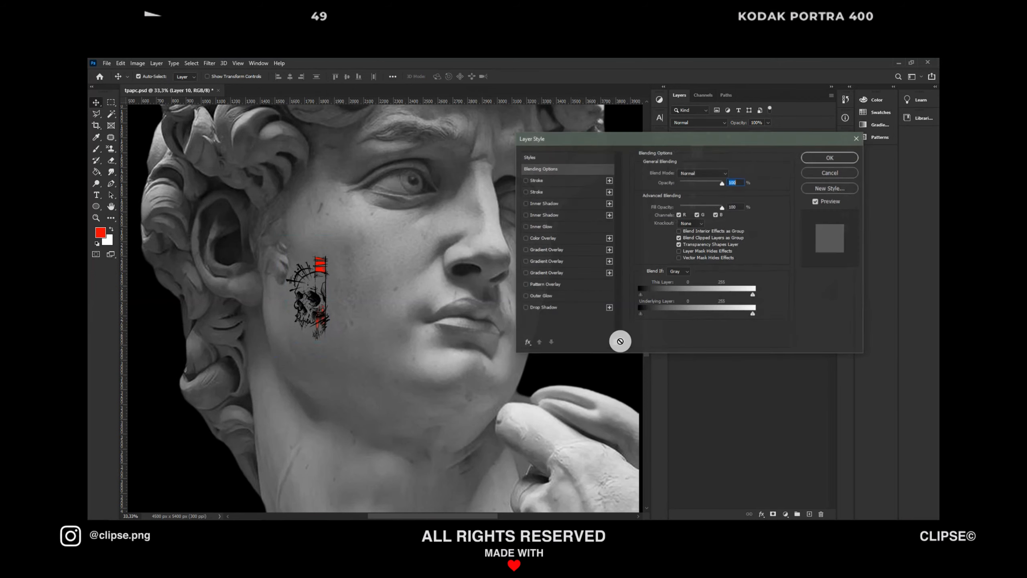
pyautogui.moveTo(639, 313); pyautogui.dragTo(723, 315)
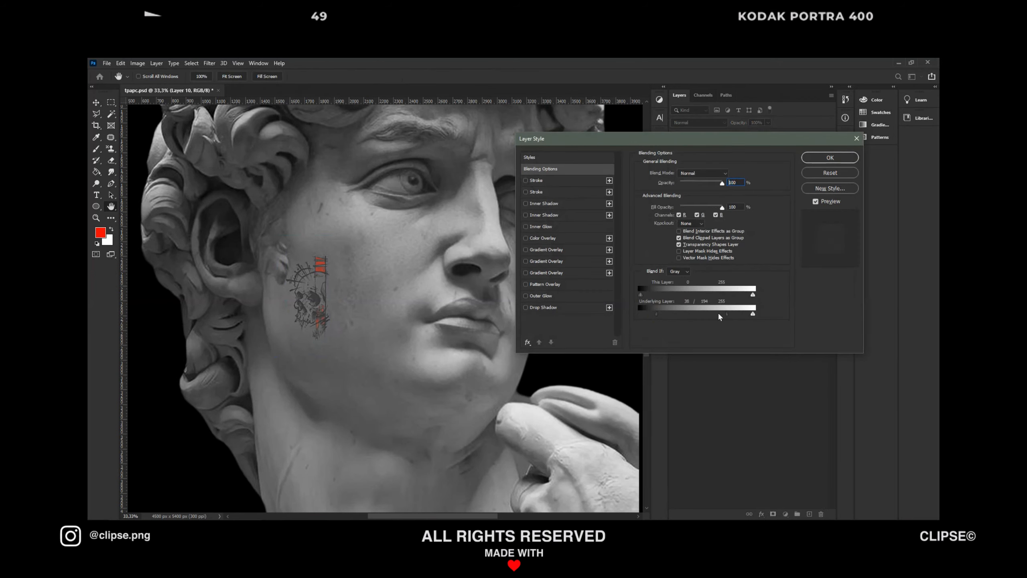
pyautogui.moveTo(652, 294); pyautogui.dragTo(646, 295)
pyautogui.click(818, 158)
# Enlarge the skull tattoo slightly and reposition it on the cheek.
pyautogui.hotkey('ctrl', 't')
pyautogui.moveTo(329, 340); pyautogui.dragTo(338, 355)
pyautogui.moveTo(318, 313)
pyautogui.mouseDown()
pyautogui.moveTo(318, 344)
pyautogui.moveTo(325, 322)
pyautogui.mouseUp()
pyautogui.press('Return')
# Try a Hue/Saturation adjustment on the tattoo's Reds with Hue -5, Saturation -94 and Lightness -100.
pyautogui.hotkey('ctrl', 'u')
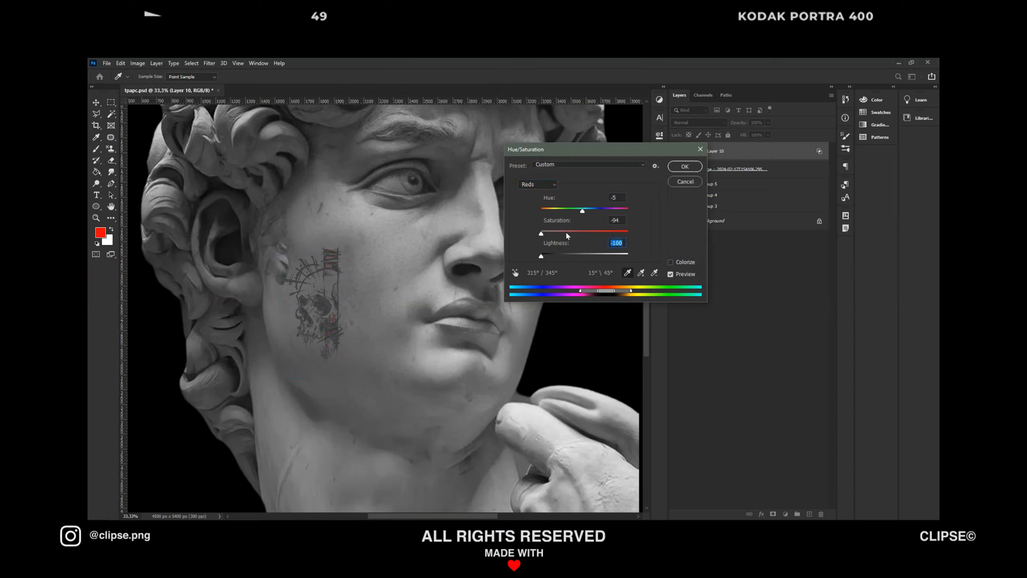
pyautogui.click(680, 185)
# Paste the "Think less Feel more" lettering artwork as a new layer and enlarge it across the statue's lower face.
pyautogui.hotkey('ctrl', '-')
pyautogui.hotkey('ctrl', 'v')
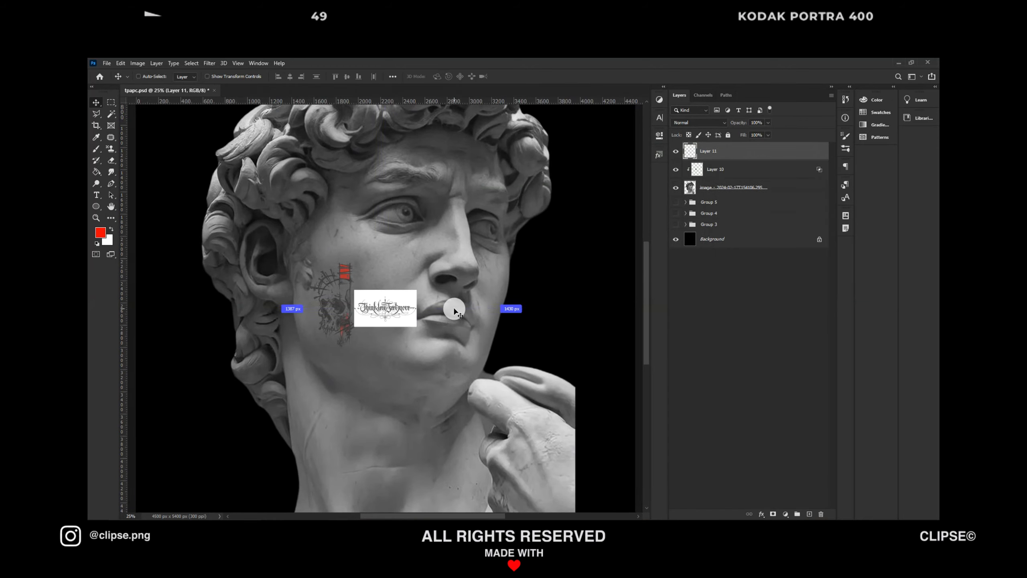
pyautogui.hotkey('ctrl', 't')
pyautogui.moveTo(420, 332); pyautogui.dragTo(484, 358)
pyautogui.press('Return')
# Select the white background of the lettering artwork with Color Range and delete it.
pyautogui.click(191, 63)
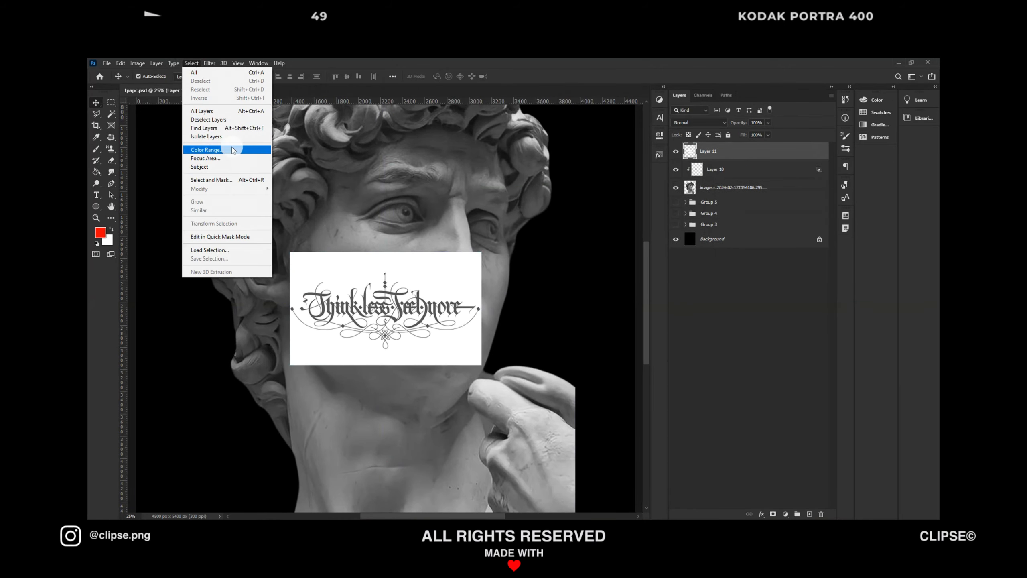
pyautogui.click(205, 147)
pyautogui.click(370, 267)
pyautogui.click(770, 147)
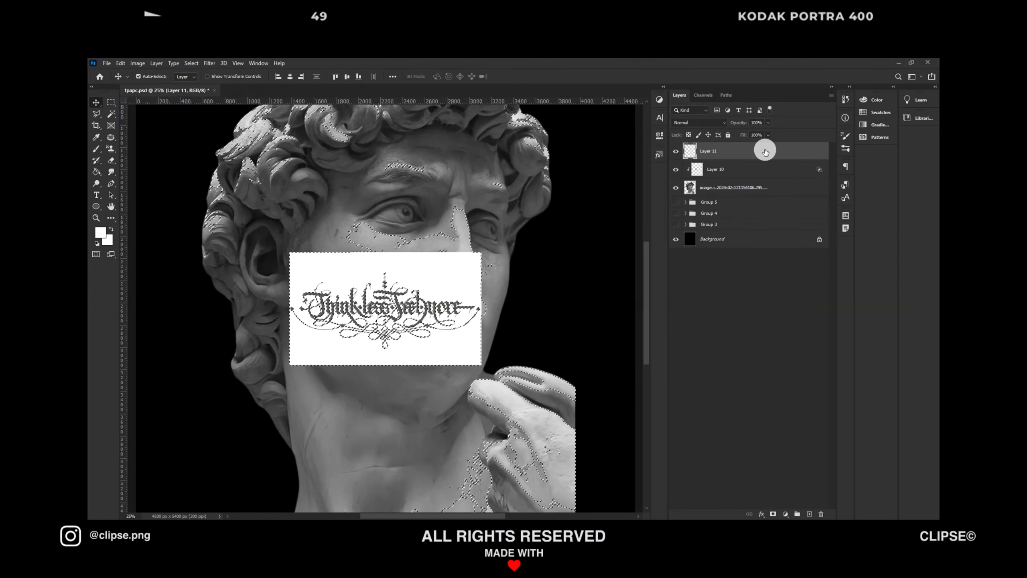
pyautogui.press('Delete')
# Apply a black Color Overlay to the lettering layer and rasterize its layer style.
pyautogui.click(761, 514)
pyautogui.click(789, 482)
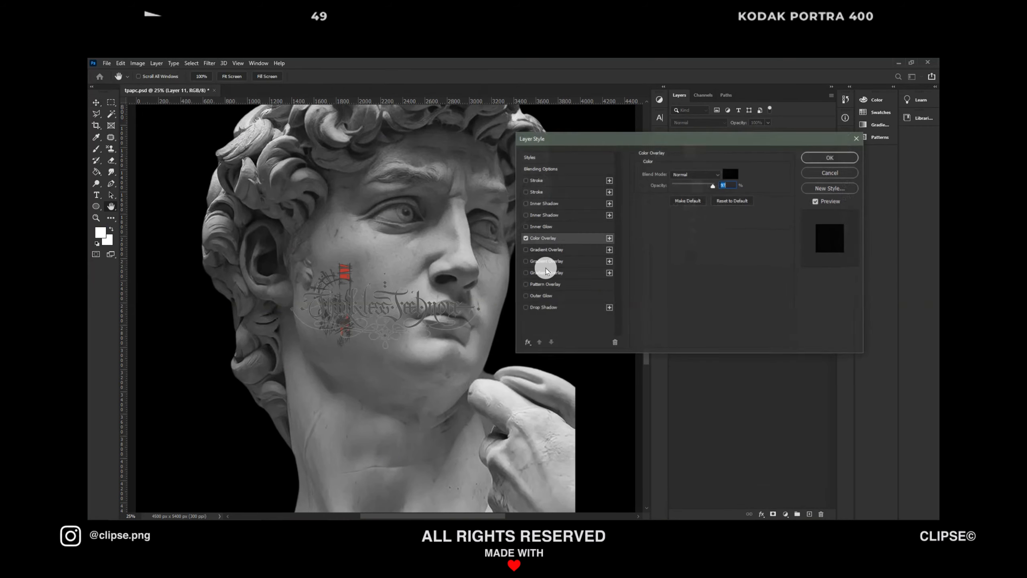
pyautogui.click(819, 161)
pyautogui.rightClick(745, 151)
pyautogui.click(802, 287)
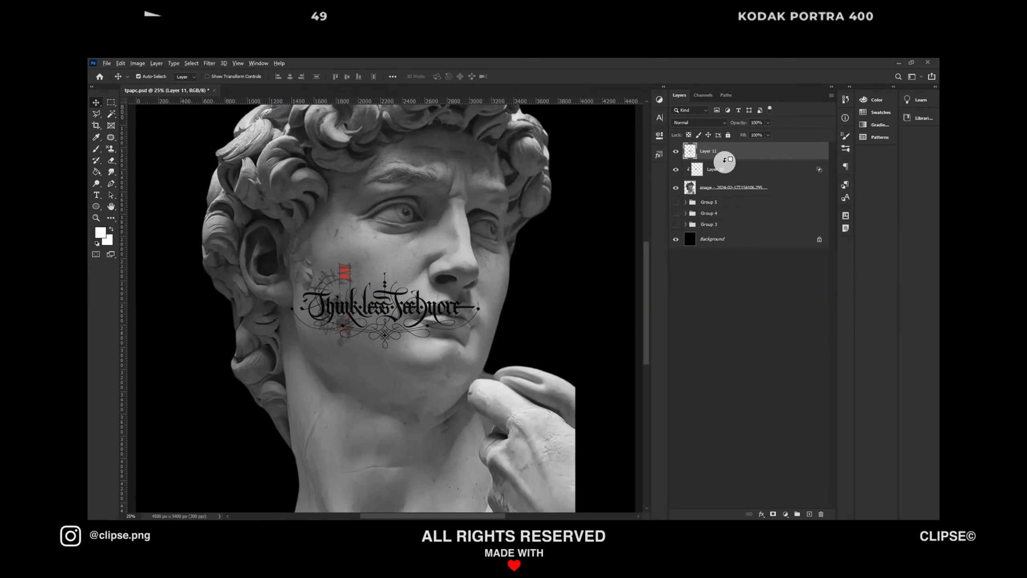
# Clip the lettering layer to the statue image, scale it to about 86% and position it on the lower neck.
pyautogui.keyDown('alt'); pyautogui.click(723, 160); pyautogui.keyUp('alt')
pyautogui.hotkey('ctrl', 't')
pyautogui.moveTo(427, 310); pyautogui.dragTo(439, 412)
pyautogui.moveTo(491, 454); pyautogui.dragTo(479, 453)
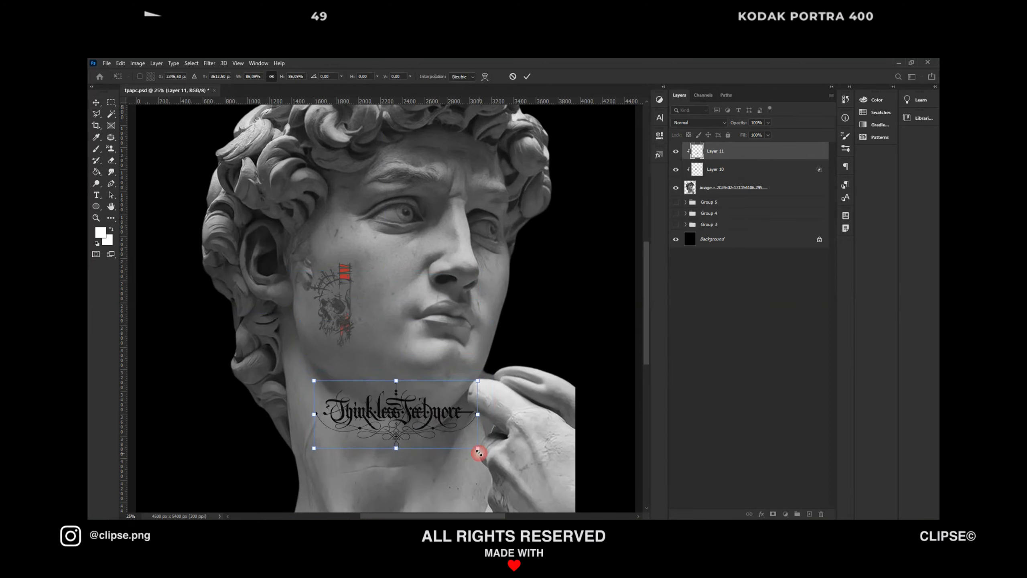
pyautogui.hotkey('ctrl', '+')
pyautogui.scroll(-2, 478, 453)
pyautogui.scroll(-2, 479, 453)
pyautogui.moveTo(454, 310); pyautogui.dragTo(444, 408)
pyautogui.press('Return')
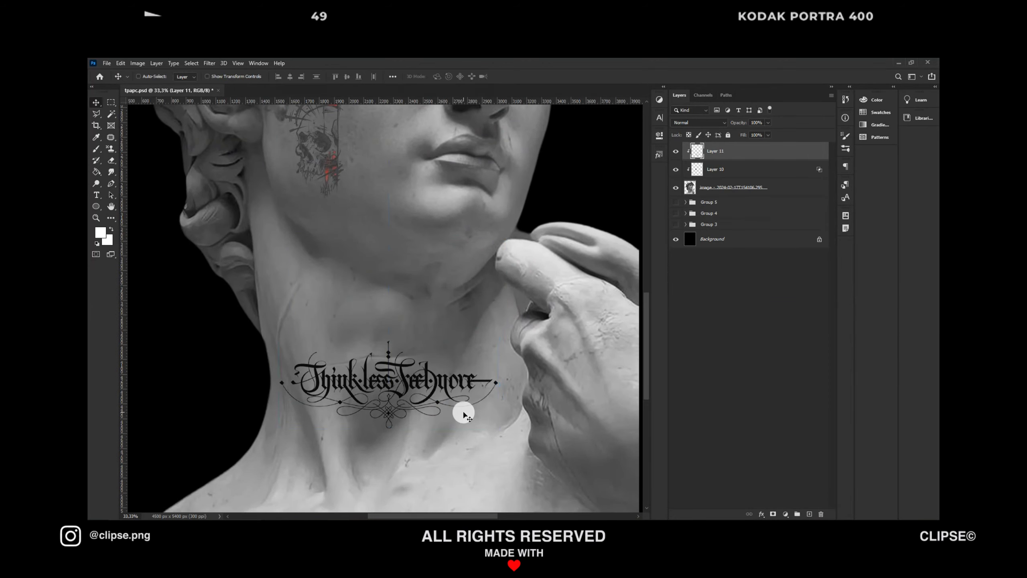
# Warp the neck lettering with a 3 x 3 grid, pulling its right and left ends upward and inward.
pyautogui.hotkey('ctrl', 't')
pyautogui.rightClick(464, 412)
pyautogui.click(485, 308)
pyautogui.hotkey('ctrl', '+')
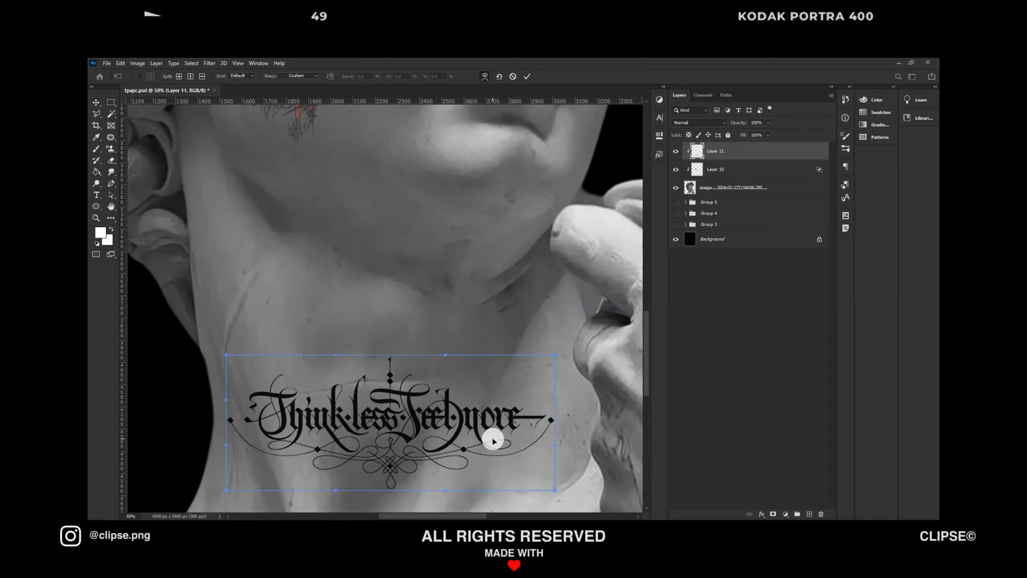
pyautogui.click(244, 77)
pyautogui.click(245, 95)
pyautogui.moveTo(540, 375); pyautogui.dragTo(527, 330)
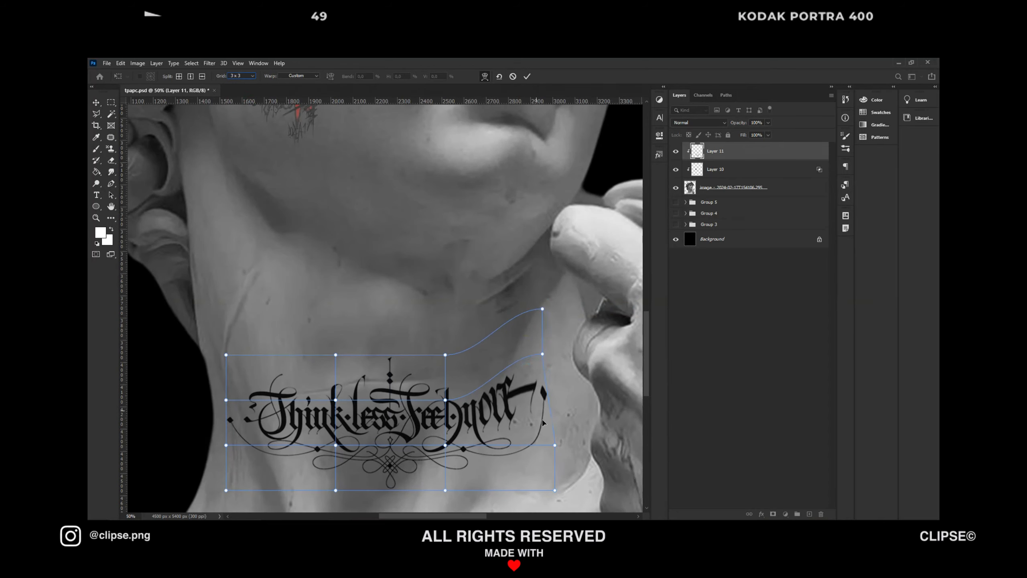
pyautogui.moveTo(543, 423); pyautogui.dragTo(535, 415)
pyautogui.moveTo(249, 427); pyautogui.dragTo(254, 396)
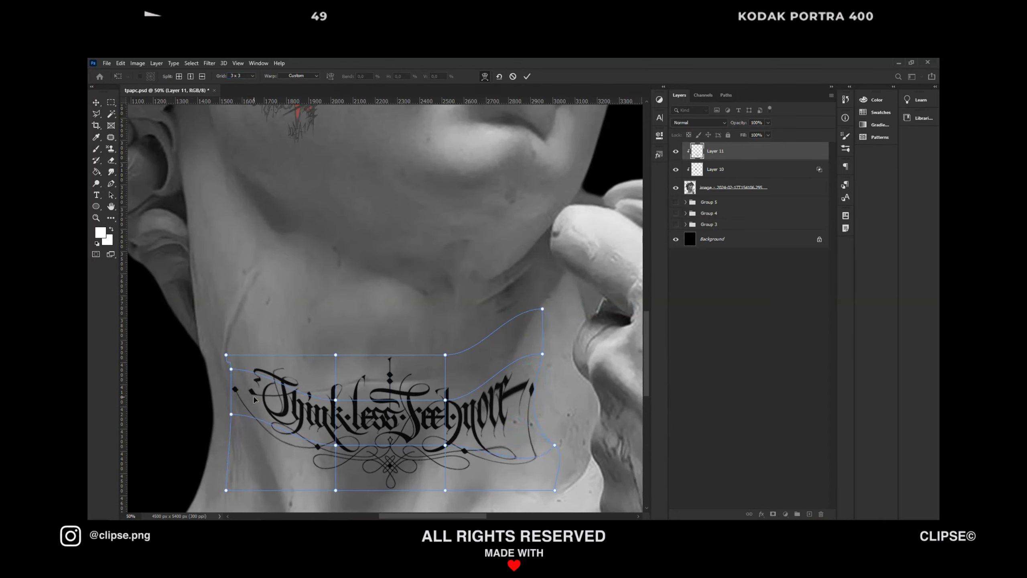
# Bulge the middle of the warped lettering upward and its lower ornament downward, nudge the left side inward and apply the warp.
pyautogui.moveTo(379, 375); pyautogui.dragTo(379, 355)
pyautogui.moveTo(407, 446); pyautogui.dragTo(393, 507)
pyautogui.moveTo(387, 341); pyautogui.dragTo(389, 320)
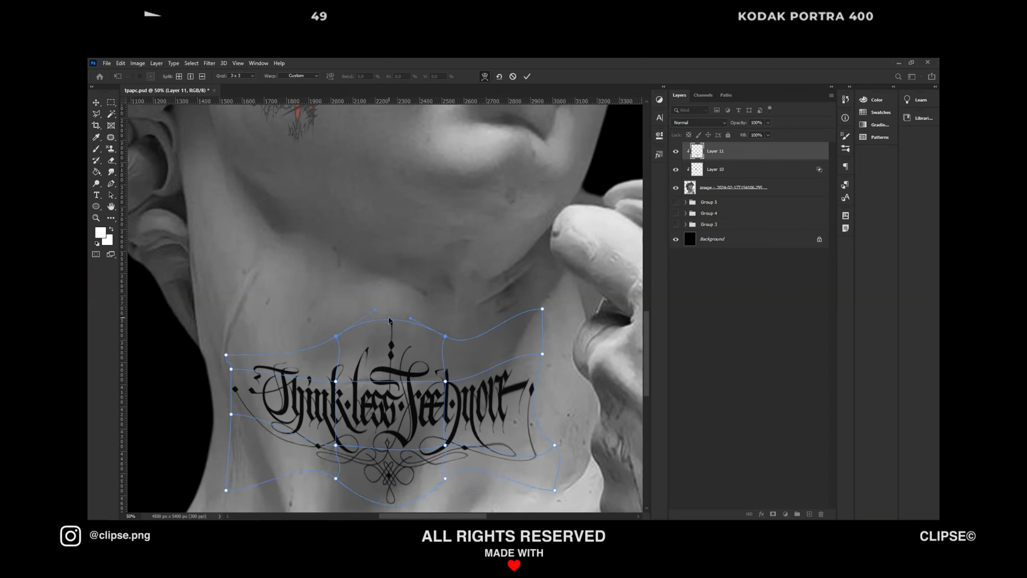
pyautogui.moveTo(279, 406); pyautogui.dragTo(278, 396)
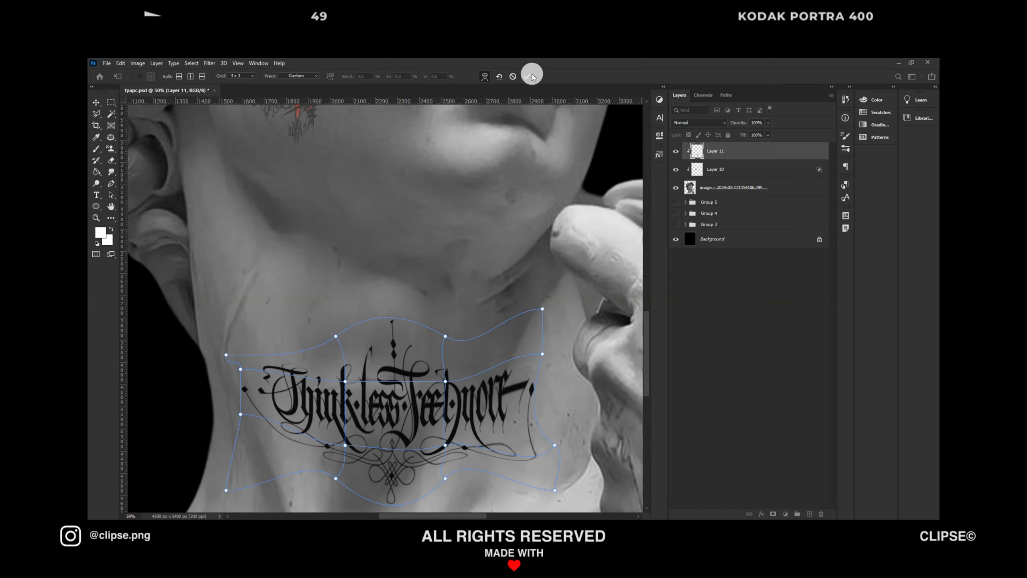
pyautogui.click(532, 77)
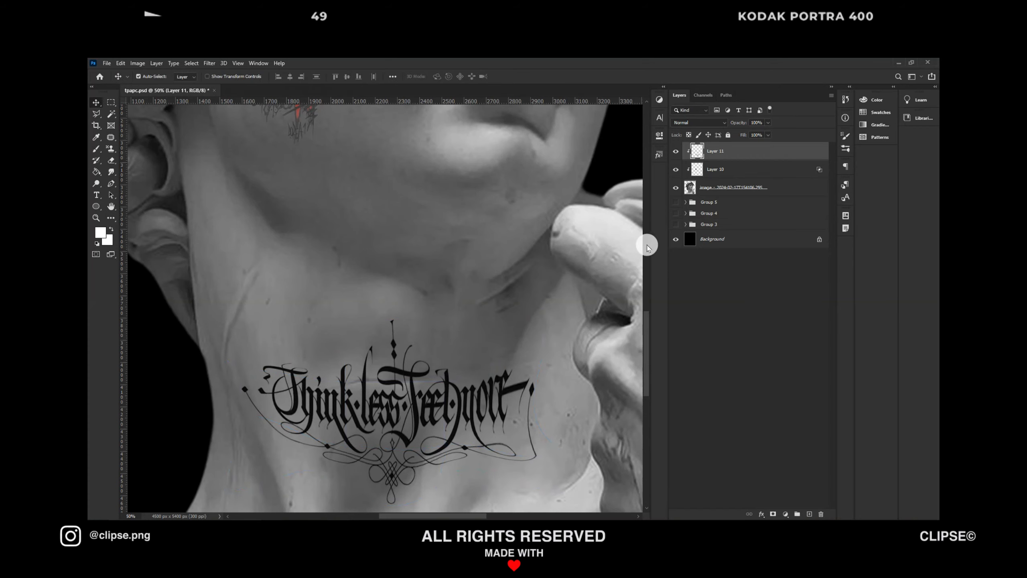
# Blend the lettering into the neck with Blend If shadow splits of 0 / 7 for This Layer and about 49 / 88 for Underlying Layer.
pyautogui.doubleClick(728, 150)
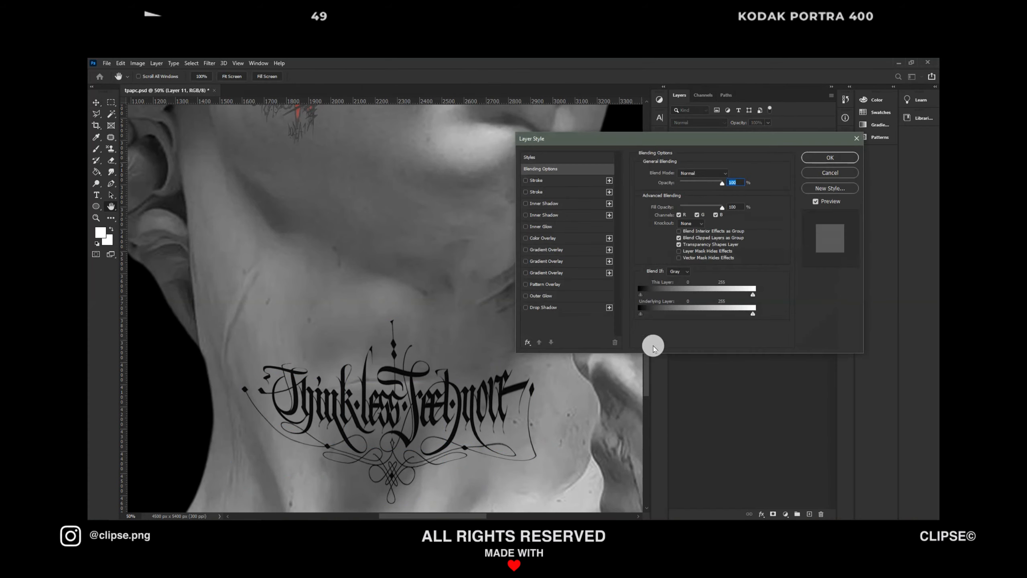
pyautogui.moveTo(640, 314); pyautogui.dragTo(663, 315)
pyautogui.moveTo(641, 295); pyautogui.dragTo(644, 294)
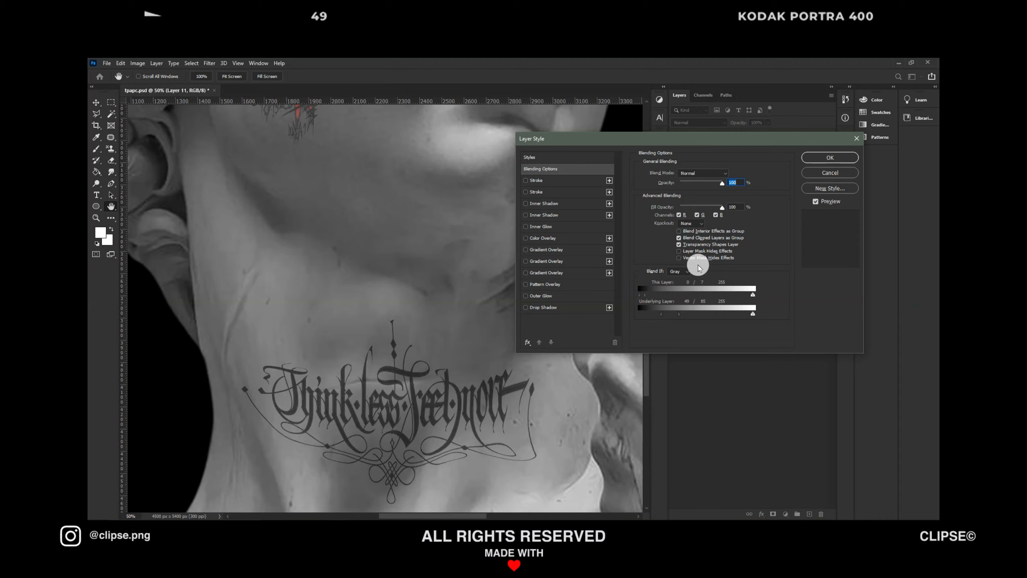
pyautogui.press('Return')
# Skew the neck lettering so its top leans to the right and its right side rises.
pyautogui.hotkey('ctrl', '-')
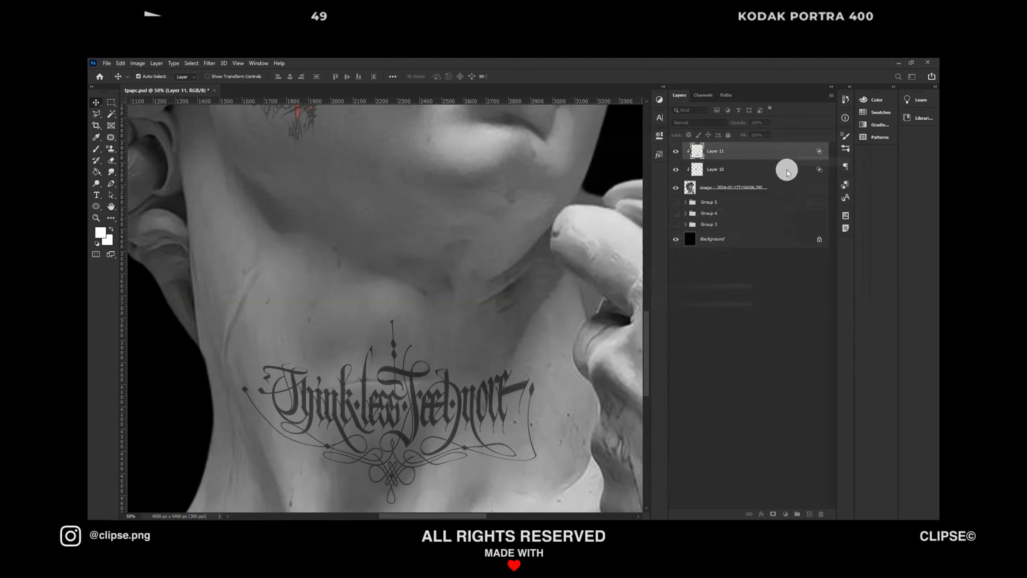
pyautogui.hotkey('ctrl', 't')
pyautogui.hotkey('ctrl', '+')
pyautogui.hotkey('ctrl', '+')
pyautogui.scroll(-3, 411, 332)
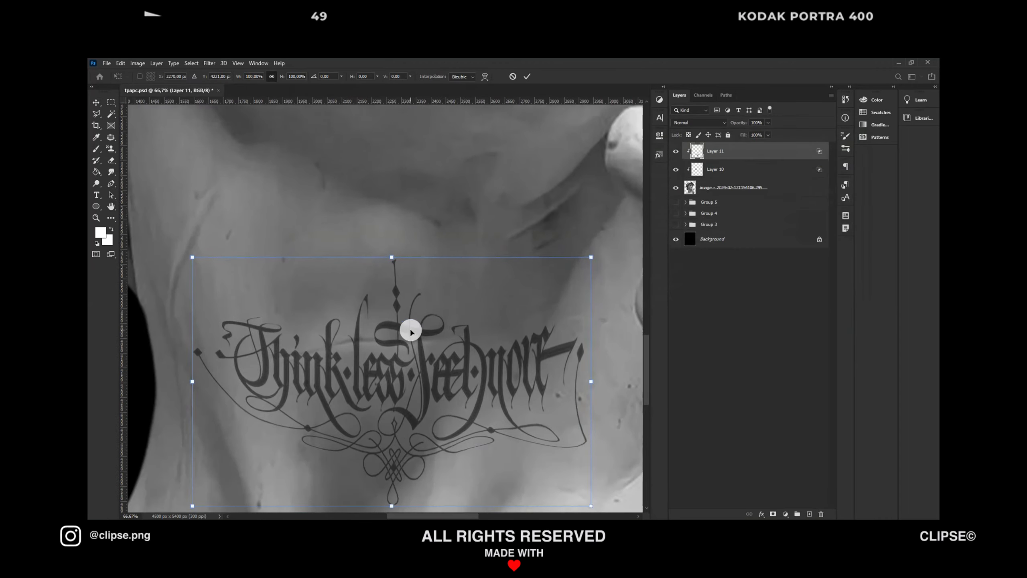
pyautogui.moveTo(392, 250); pyautogui.dragTo(416, 245)
pyautogui.moveTo(605, 370); pyautogui.dragTo(593, 331)
pyautogui.press('Return')
# Warp the neck lettering again, raising both ends and adjusting its middle and lower ornament to follow the neck's curve.
pyautogui.hotkey('ctrl', '-')
pyautogui.hotkey('ctrl', '-')
pyautogui.hotkey('ctrl', '-')
pyautogui.hotkey('ctrl', '-')
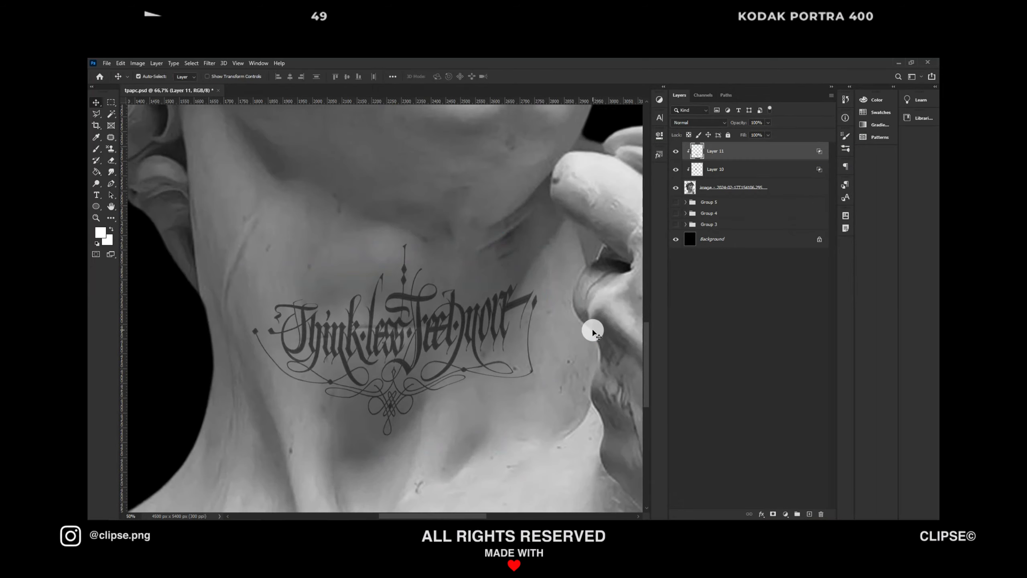
pyautogui.hotkey('ctrl', '+')
pyautogui.scroll(-1, 593, 331)
pyautogui.hotkey('ctrl', 't')
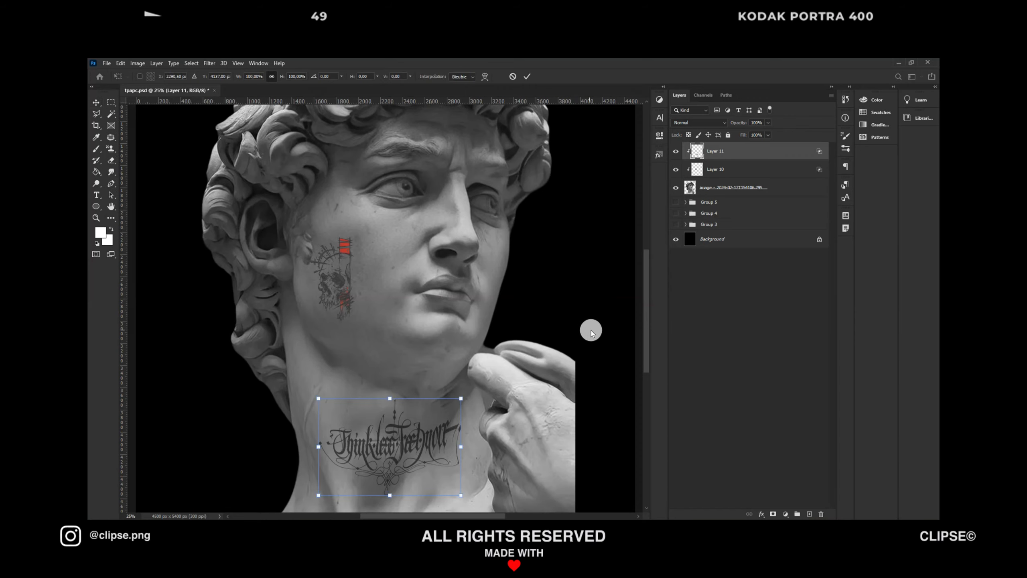
pyautogui.rightClick(371, 439)
pyautogui.click(394, 335)
pyautogui.moveTo(327, 434); pyautogui.dragTo(322, 419)
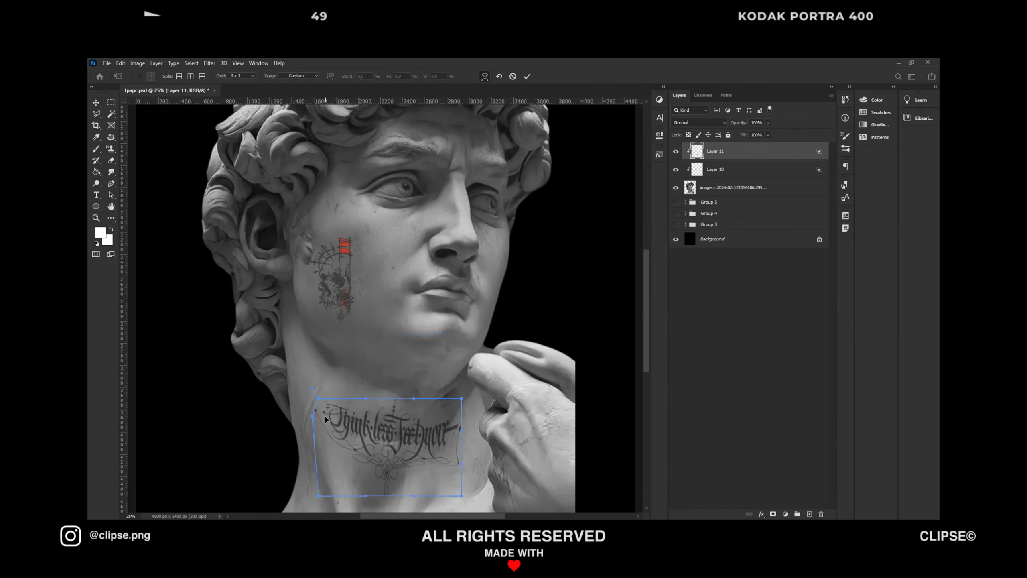
pyautogui.moveTo(450, 445); pyautogui.dragTo(448, 421)
pyautogui.moveTo(362, 414); pyautogui.dragTo(371, 420)
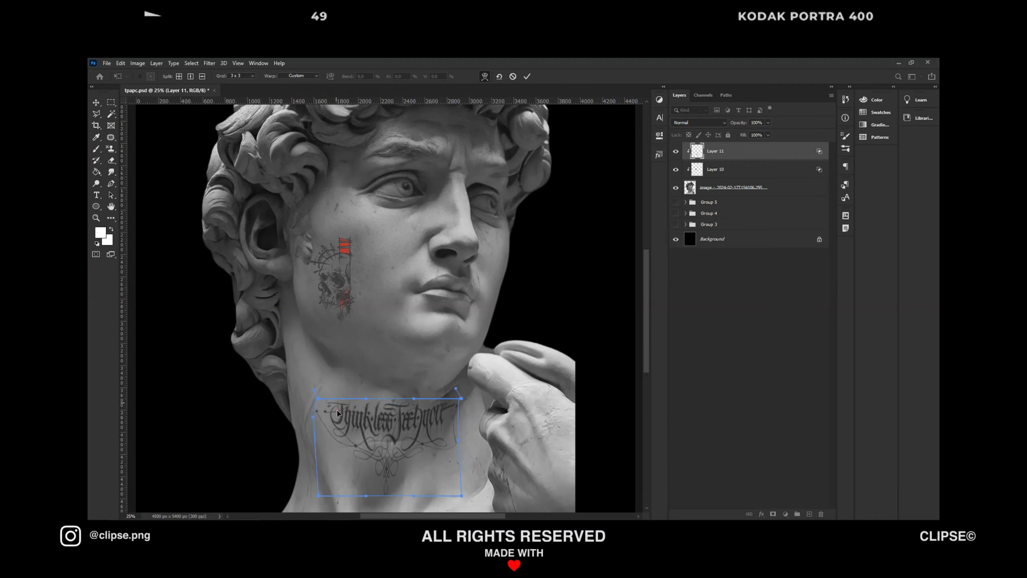
pyautogui.moveTo(392, 455); pyautogui.dragTo(403, 467)
pyautogui.moveTo(443, 456); pyautogui.dragTo(443, 456)
pyautogui.press('Return')
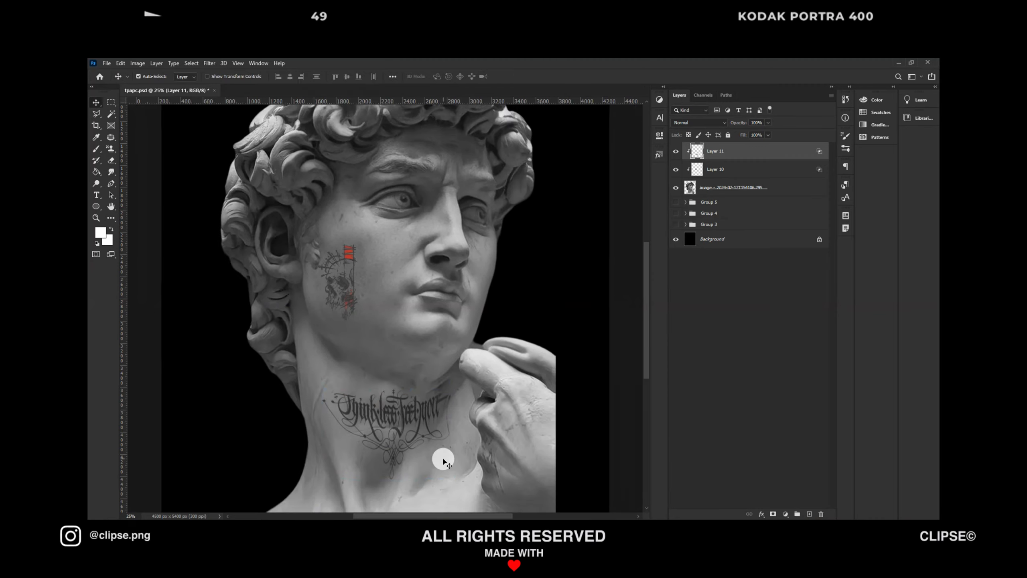
# Paste the ornate script lettering artwork over the statue's face and enlarge it.
pyautogui.hotkey('ctrl', 'v')
pyautogui.hotkey('ctrl', 't')
pyautogui.moveTo(416, 325); pyautogui.dragTo(473, 359)
pyautogui.press('Return')
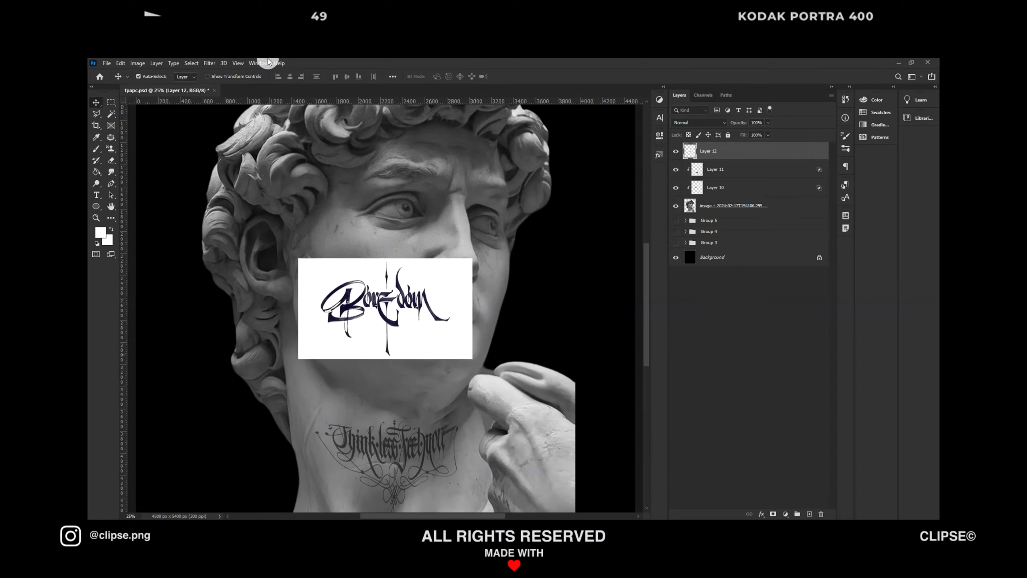
# Remove the script lettering's white background with a Color Range selection and clear the selection.
pyautogui.click(191, 63)
pyautogui.click(206, 152)
pyautogui.click(770, 148)
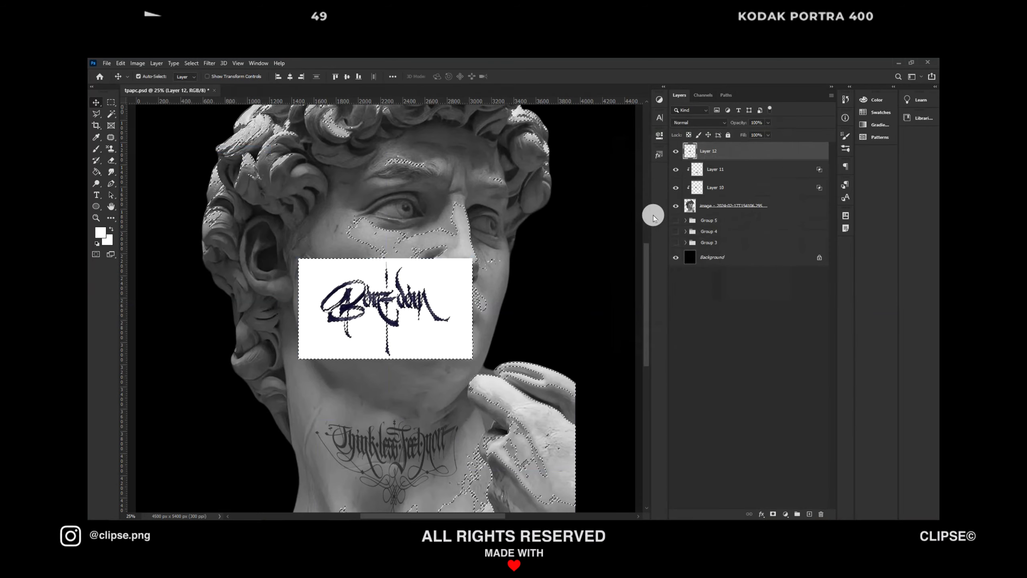
pyautogui.press('Delete')
pyautogui.hotkey('ctrl', 'd')
pyautogui.press('v')
# Give the script lettering a Color Overlay of red af3031 sampled from the skull tattoo and rasterize its layer style.
pyautogui.click(763, 514)
pyautogui.click(775, 479)
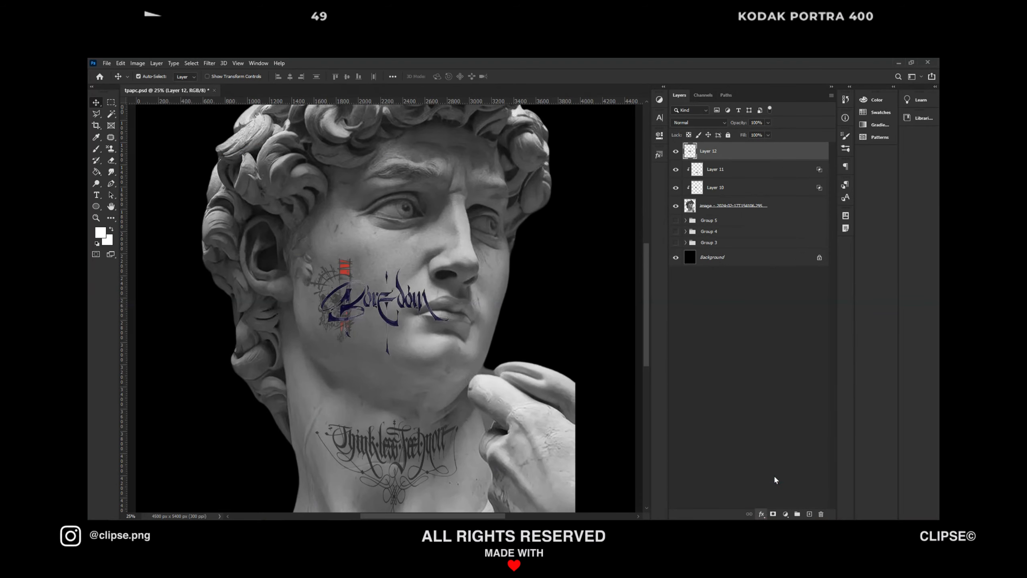
pyautogui.click(726, 172)
pyautogui.click(343, 270)
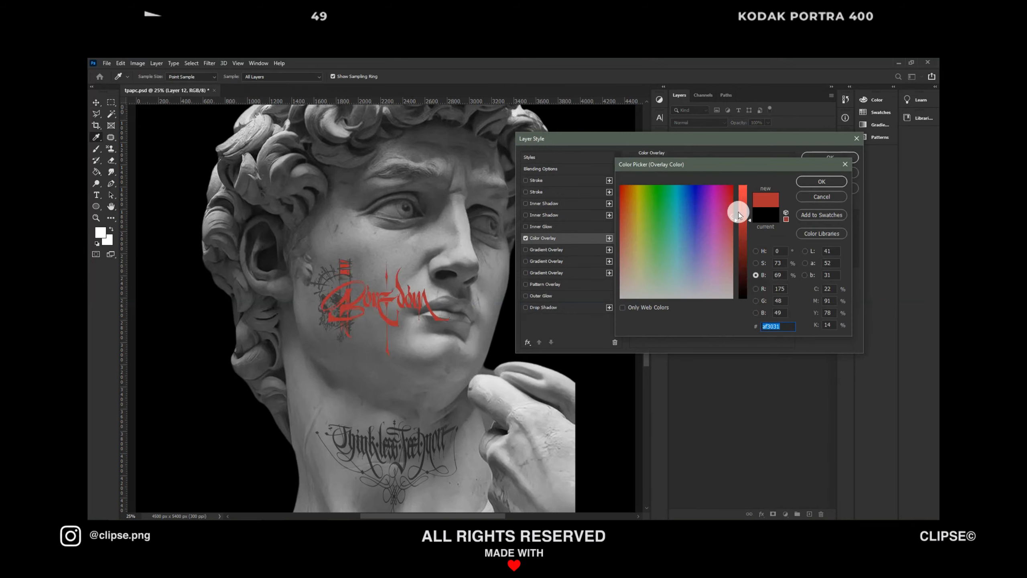
pyautogui.click(821, 182)
pyautogui.click(821, 158)
pyautogui.rightClick(774, 156)
pyautogui.click(817, 288)
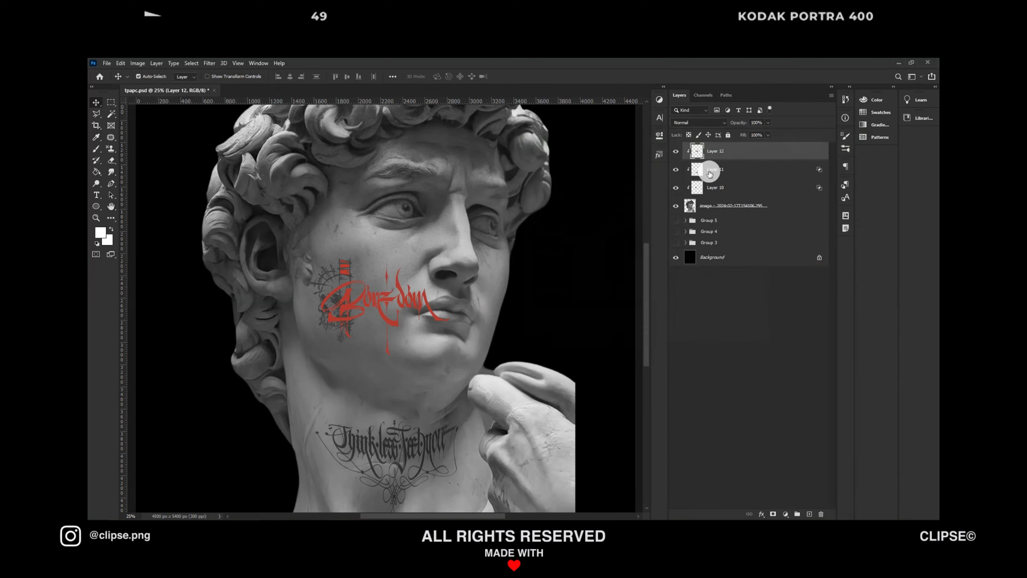
# Scale down the red script lettering and move it onto the cheek just below the eye.
pyautogui.hotkey('ctrl', 't')
pyautogui.moveTo(452, 356); pyautogui.dragTo(426, 338)
pyautogui.moveTo(399, 297); pyautogui.dragTo(408, 242)
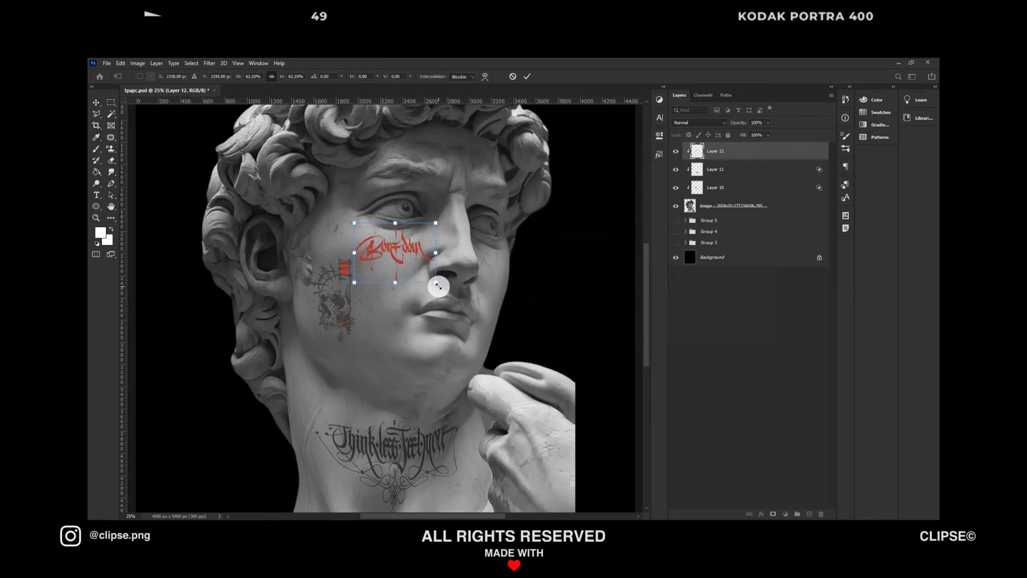
pyautogui.moveTo(438, 287); pyautogui.dragTo(431, 281)
# Distort the red script lettering's corners to follow the cheek and lower its upper edge slightly.
pyautogui.hotkey('ctrl', '+')
pyautogui.scroll(1, 432, 284)
pyautogui.moveTo(351, 223); pyautogui.dragTo(335, 199)
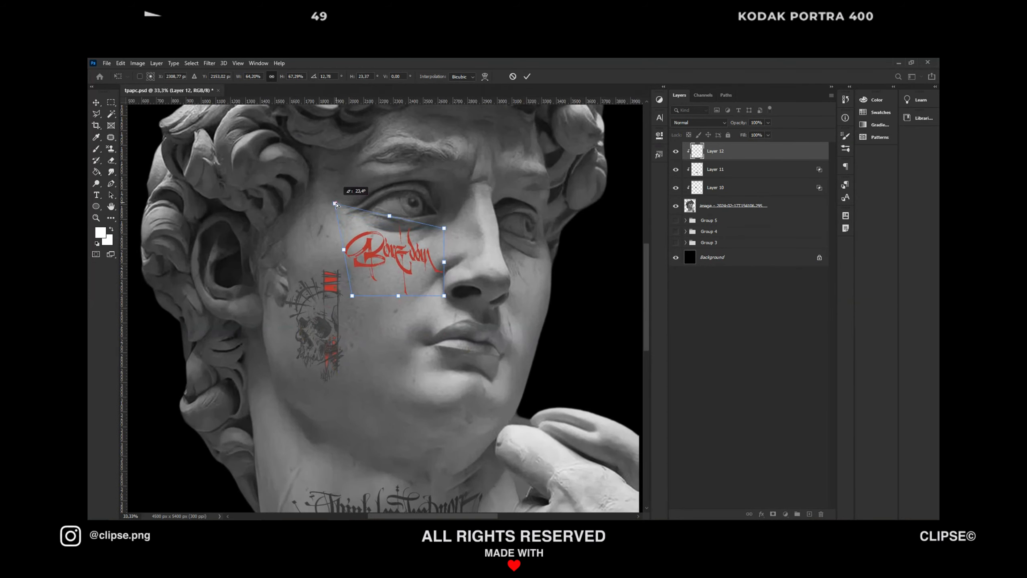
pyautogui.moveTo(445, 296); pyautogui.dragTo(440, 287)
pyautogui.moveTo(354, 298); pyautogui.dragTo(354, 288)
pyautogui.press('Return')
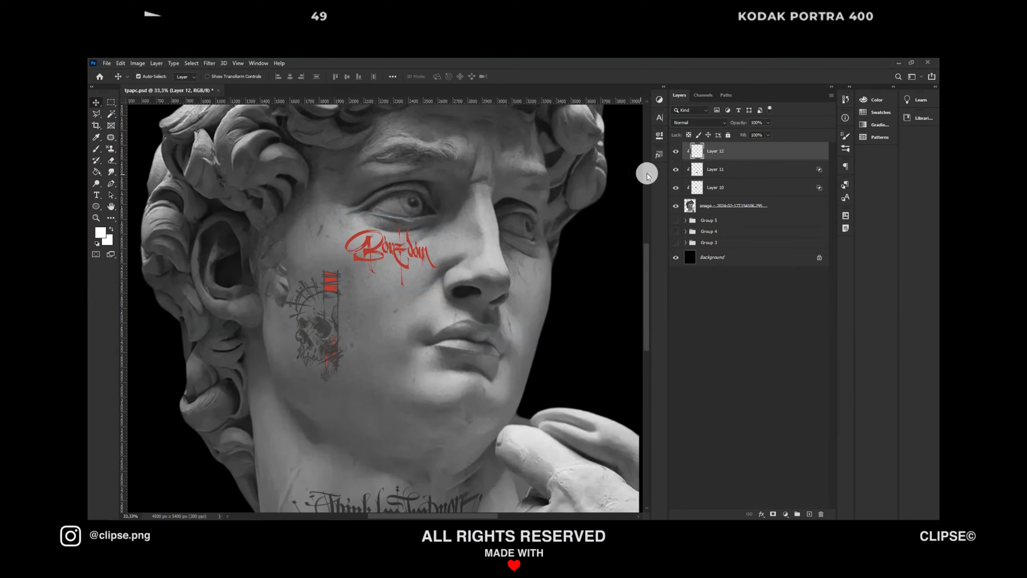
pyautogui.hotkey('ctrl', 't')
pyautogui.moveTo(397, 216); pyautogui.dragTo(398, 224)
pyautogui.press('Return')
# Blend the red script lettering into the cheek with Blend If Underlying Layer splits of 0 / 32 and about 123 / 173.
pyautogui.doubleClick(739, 156)
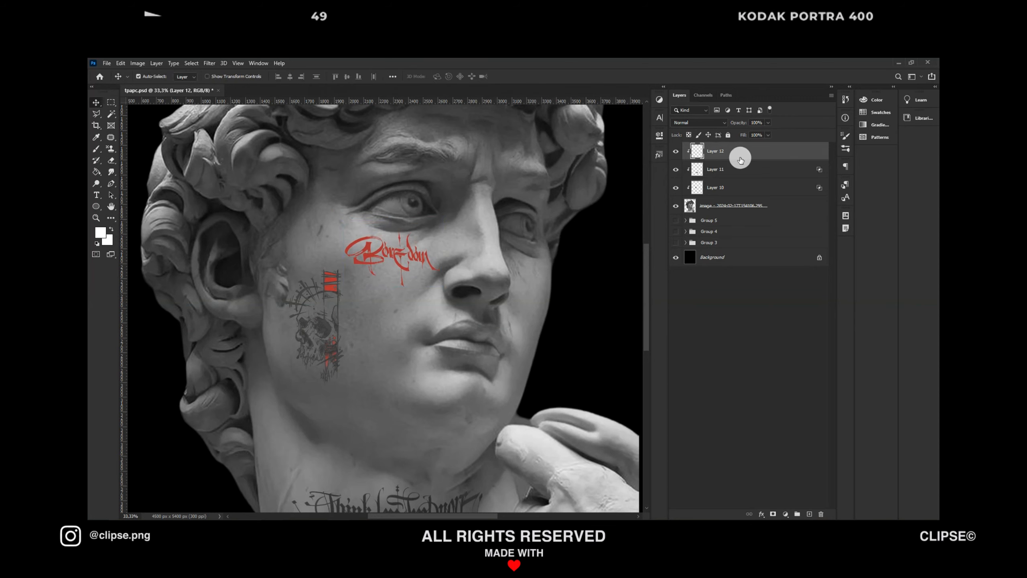
pyautogui.moveTo(661, 315); pyautogui.dragTo(656, 298)
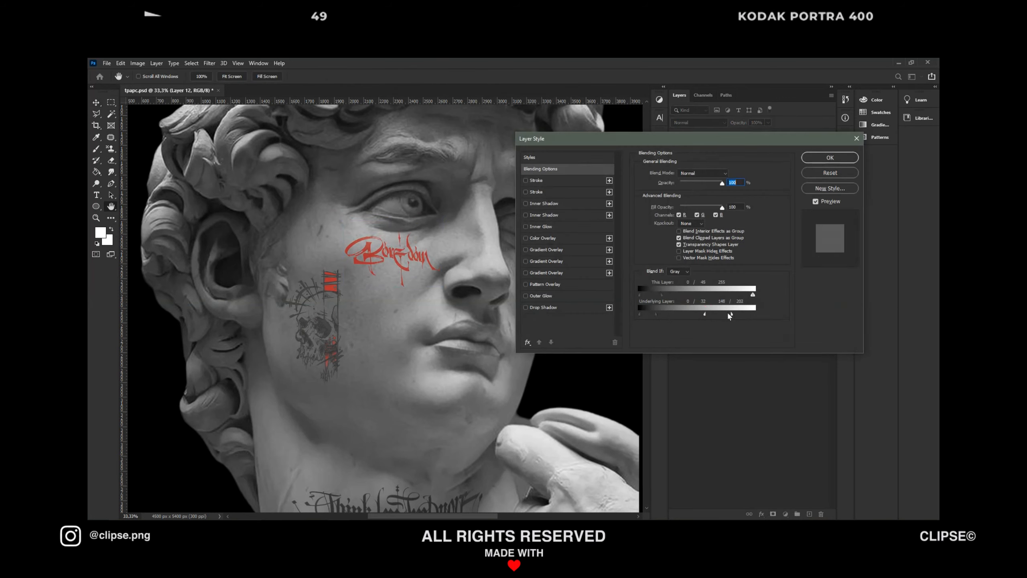
pyautogui.moveTo(702, 314); pyautogui.dragTo(696, 315)
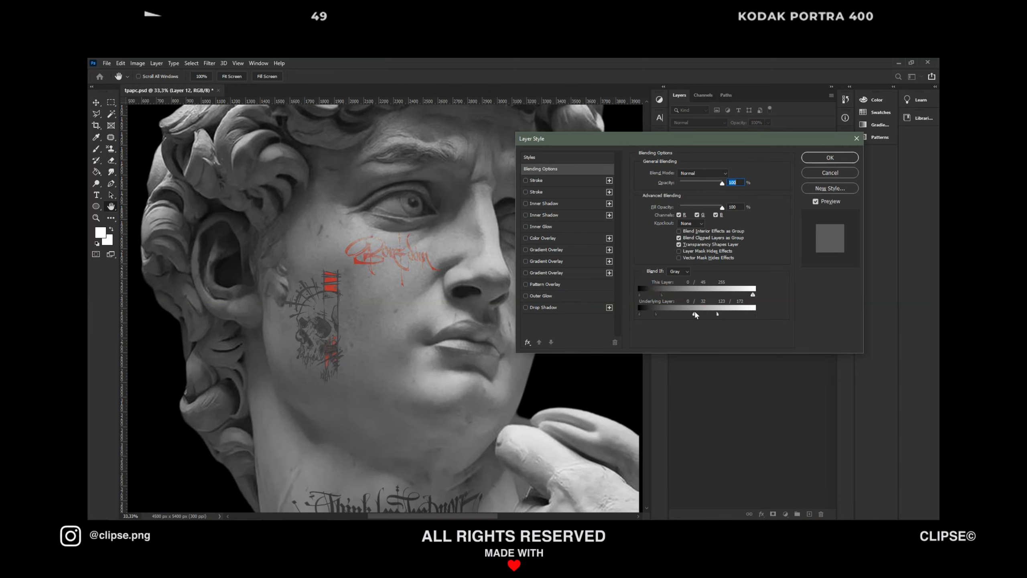
pyautogui.click(829, 158)
# Distort the red script lettering by pulling its lower right corner inward and slightly down.
pyautogui.hotkey('ctrl', '+')
pyautogui.hotkey('ctrl', '+')
pyautogui.hotkey('ctrl', 't')
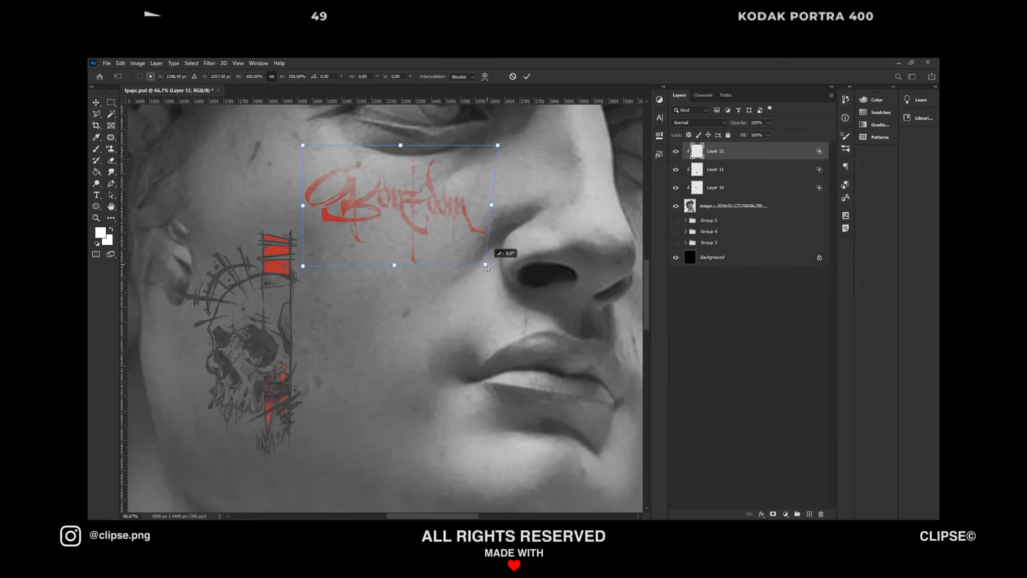
pyautogui.moveTo(486, 266); pyautogui.dragTo(477, 273)
pyautogui.press('Return')
# Paste the black vertical lettering artwork over the statue's face and enlarge it.
pyautogui.hotkey('ctrl', '-')
pyautogui.hotkey('ctrl', '-')
pyautogui.hotkey('ctrl', '-')
pyautogui.hotkey('ctrl', '-')
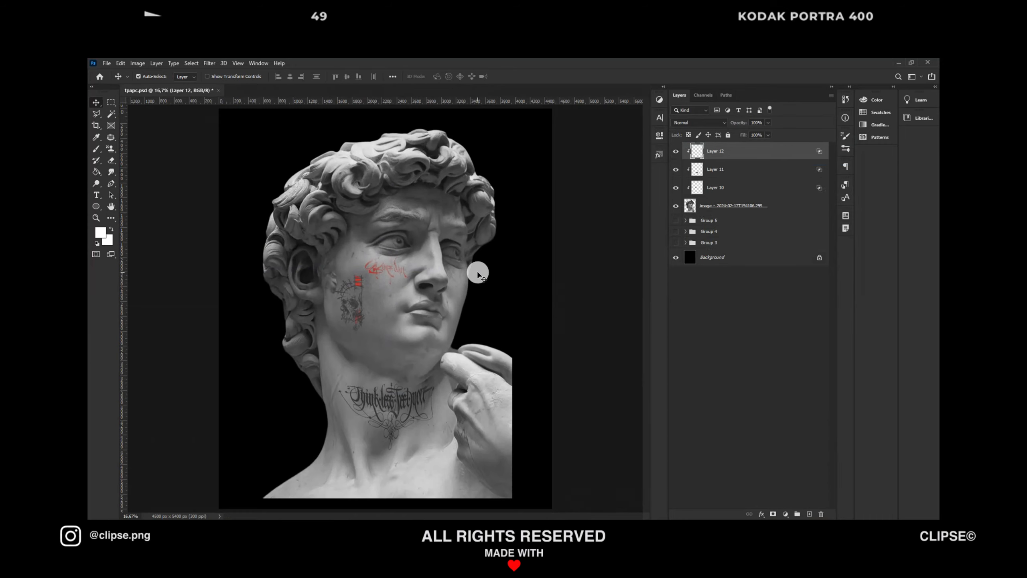
pyautogui.hotkey('ctrl', 'v')
pyautogui.hotkey('ctrl', '+')
pyautogui.hotkey('ctrl', '+')
pyautogui.hotkey('ctrl', 't')
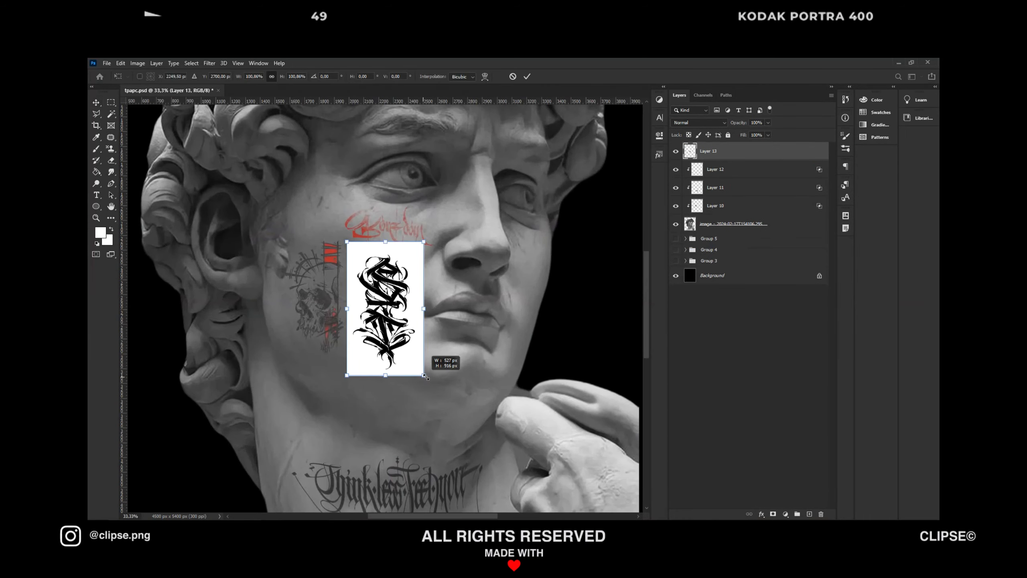
pyautogui.moveTo(425, 377); pyautogui.dragTo(444, 400)
pyautogui.press('Return')
# Remove the vertical lettering's white background using Color Range with fuzziness 200.
pyautogui.click(195, 64)
pyautogui.click(210, 150)
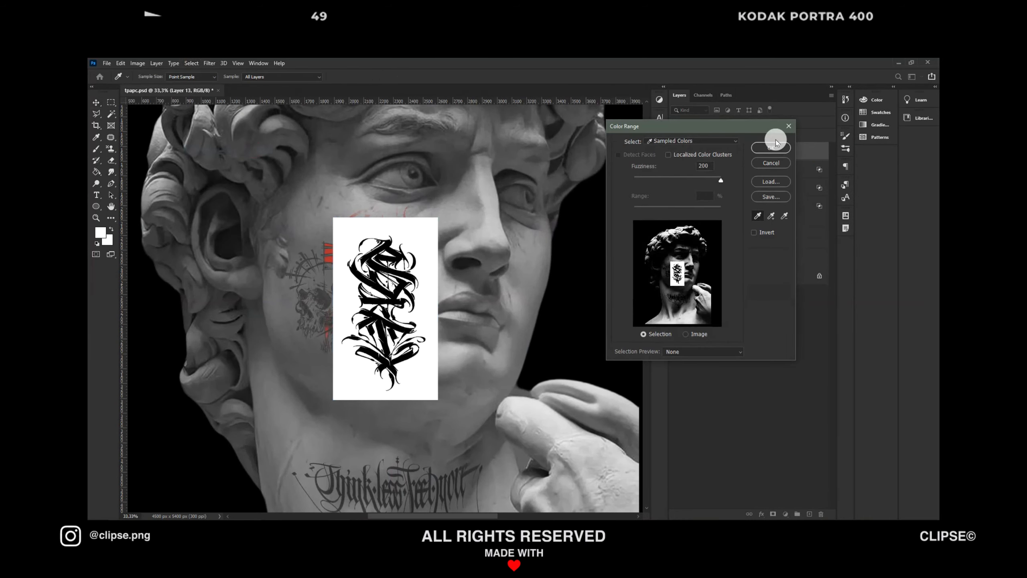
pyautogui.click(774, 137)
pyautogui.press('Delete')
pyautogui.hotkey('ctrl', 'd')
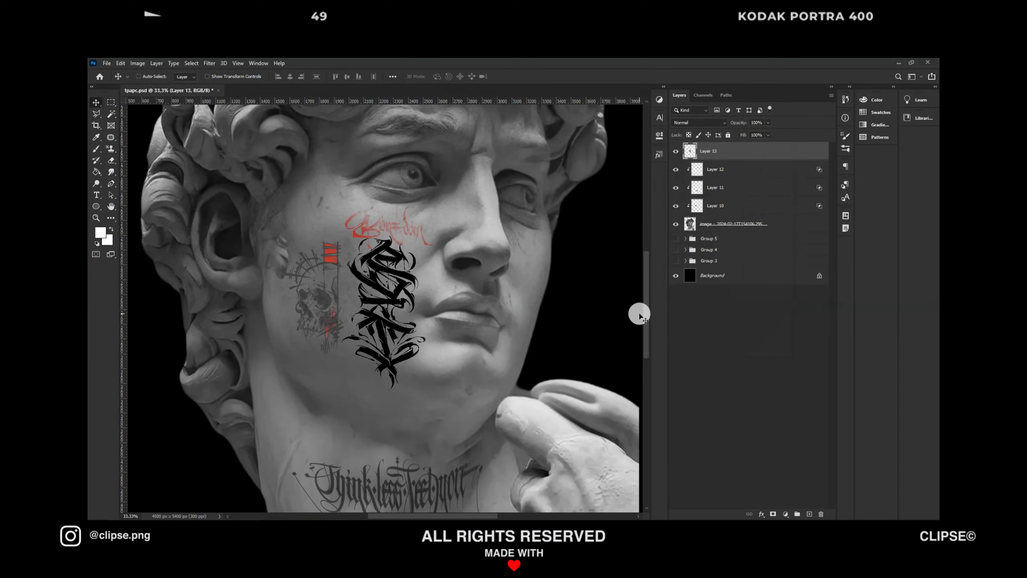
# Move the vertical lettering to the side of the neck below the ear and resize it to fit there.
pyautogui.hotkey('ctrl', 't')
pyautogui.moveTo(393, 319); pyautogui.dragTo(311, 411)
pyautogui.moveTo(344, 483); pyautogui.dragTo(325, 446)
pyautogui.hotkey('ctrl', '+')
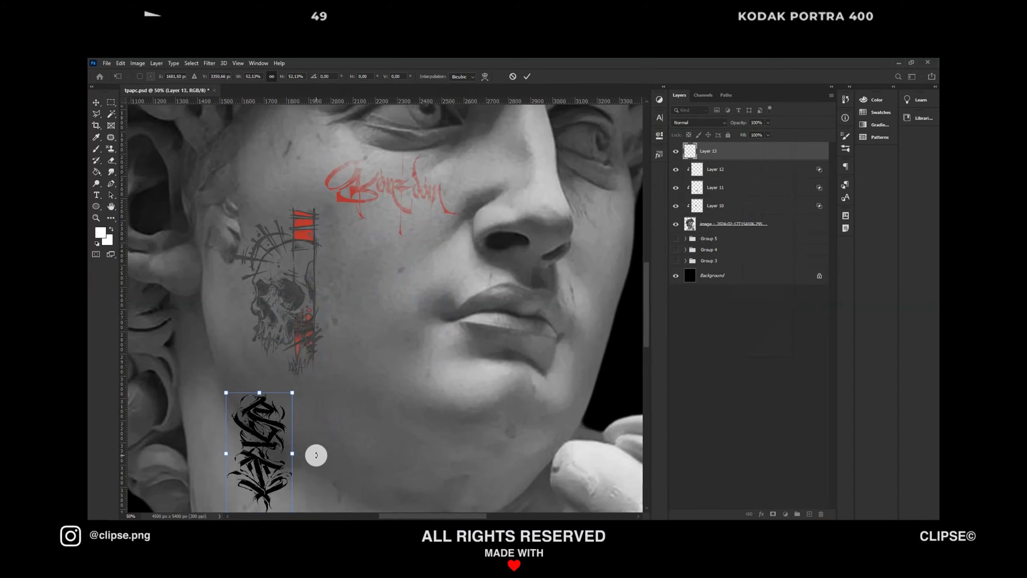
pyautogui.scroll(-5, 316, 455)
pyautogui.moveTo(260, 288); pyautogui.dragTo(224, 490)
pyautogui.press('Return')
# Narrow the vertical neck lettering from its outer side and clip it to the statue layer.
pyautogui.hotkey('ctrl', '-')
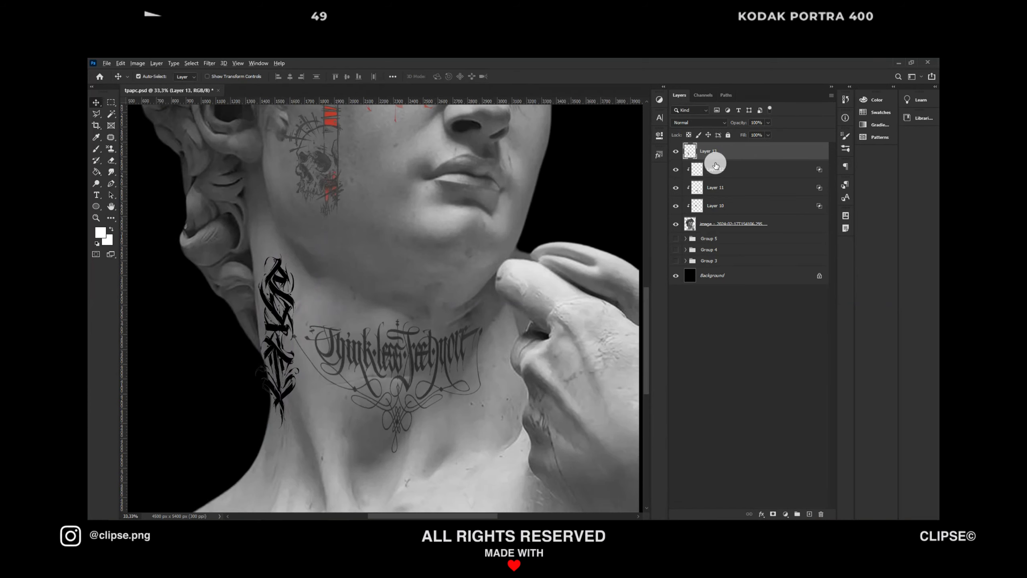
pyautogui.hotkey('ctrl', 't')
pyautogui.moveTo(257, 343); pyautogui.dragTo(264, 344)
pyautogui.press('Return')
pyautogui.hotkey('ctrl', '-')
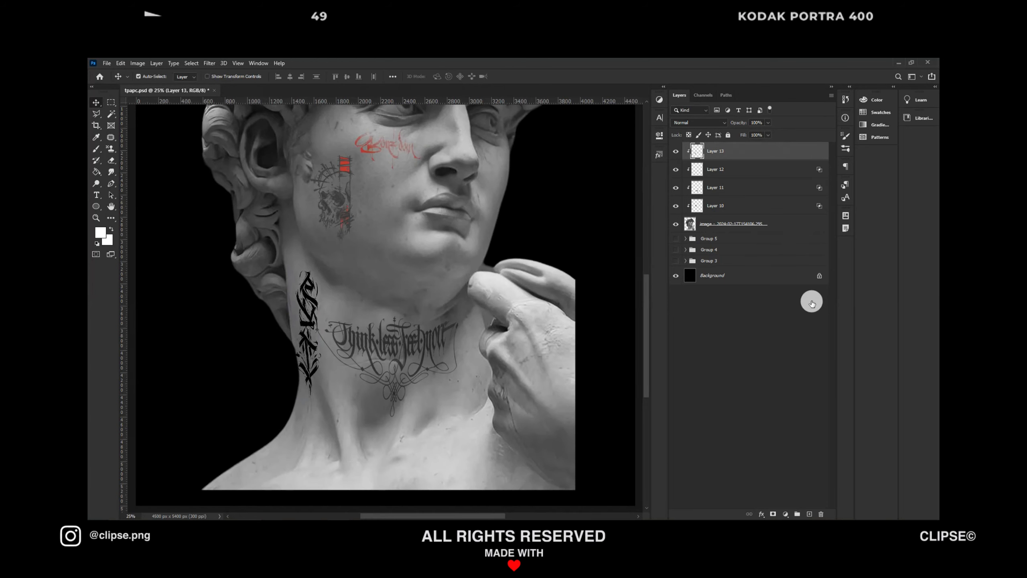
# Set the vertical lettering's Blend If splits to about 205 / 255 for This Layer and 45 / 78 and 148 / 195 for Underlying Layer.
pyautogui.moveTo(753, 315); pyautogui.dragTo(736, 315)
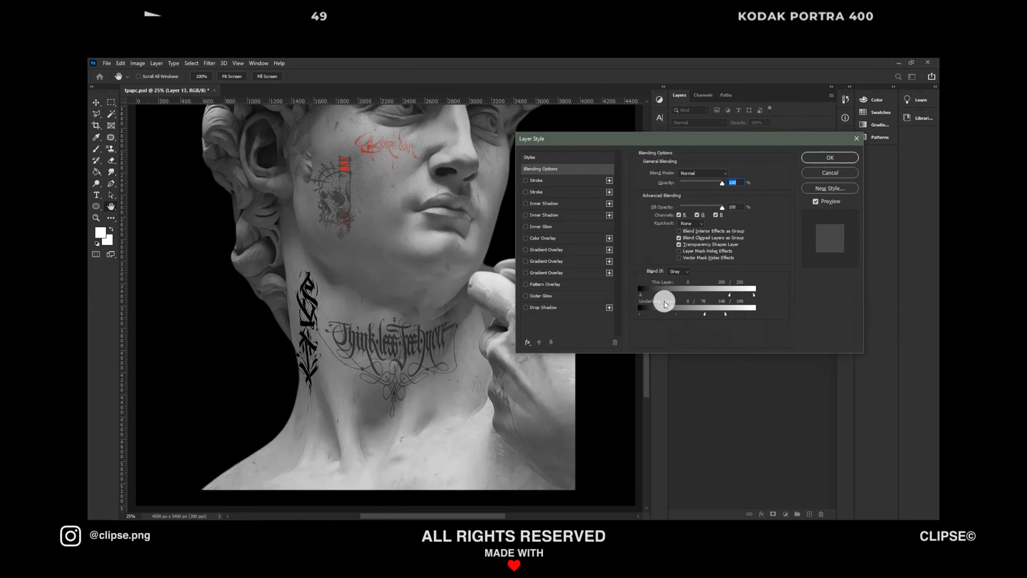
pyautogui.moveTo(640, 295); pyautogui.dragTo(651, 296)
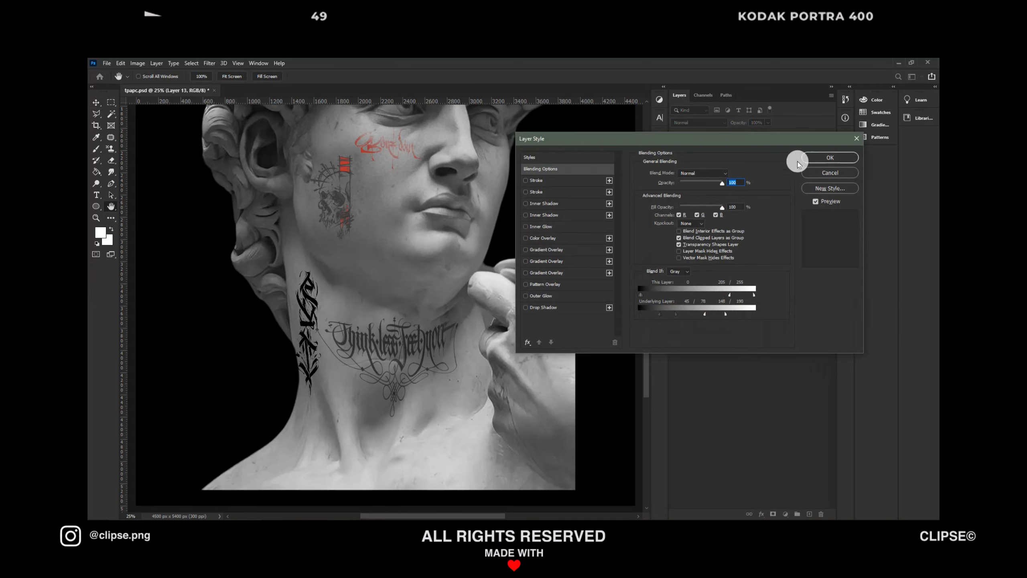
pyautogui.click(815, 158)
# Set the vertical neck lettering's blend mode to Soft Light and deselect the layer.
pyautogui.click(708, 123)
pyautogui.press('Down')
pyautogui.press('Down')
pyautogui.press('Down')
pyautogui.press('Down')
pyautogui.press('Down')
pyautogui.press('Down')
pyautogui.press('Down')
pyautogui.press('Down')
pyautogui.press('Down')
pyautogui.press('Down')
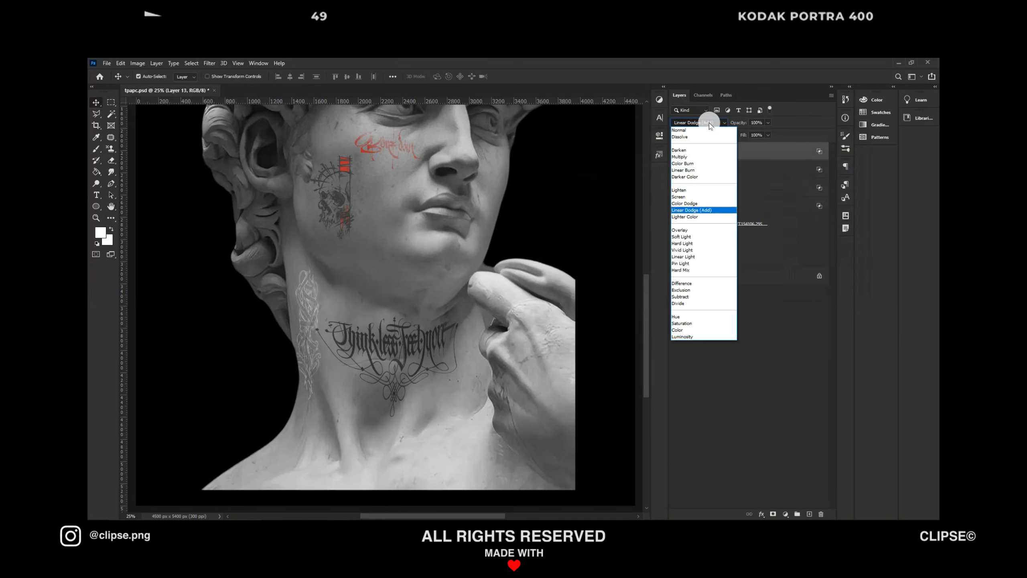
pyautogui.press('Down')
pyautogui.press('Down')
pyautogui.press('Down')
pyautogui.press('Down')
pyautogui.press('Up')
pyautogui.press('Return')
pyautogui.hotkey('ctrl', '-')
pyautogui.hotkey('ctrl', '-')
pyautogui.click(756, 339)
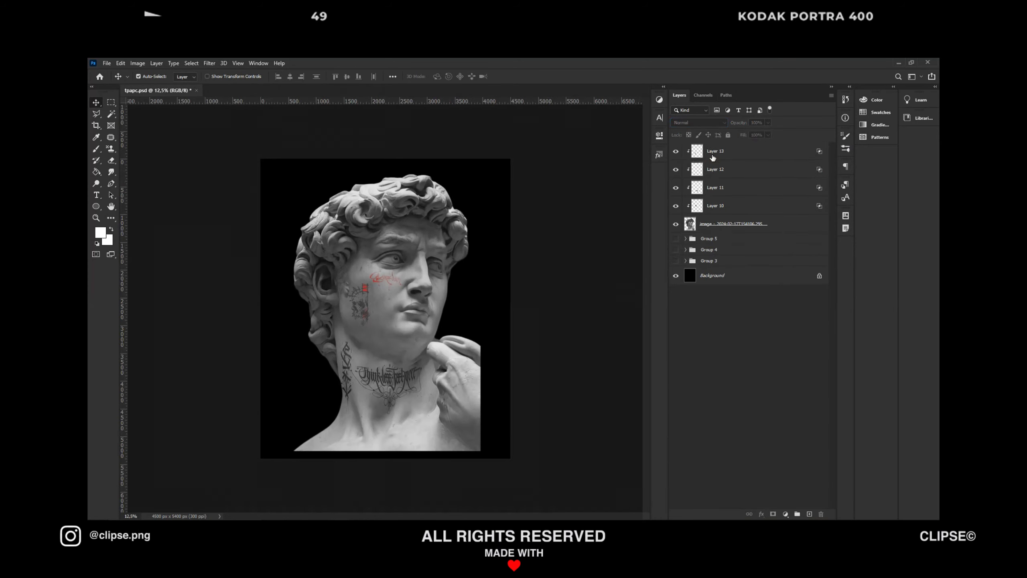
# Distort the vertical neck lettering, raising its lower inner corner and pulling its sides inward to follow the neck's contour.
pyautogui.click(713, 157)
pyautogui.hotkey('ctrl', 't')
pyautogui.hotkey('ctrl', '+')
pyautogui.hotkey('ctrl', '+')
pyautogui.moveTo(319, 381); pyautogui.dragTo(315, 372)
pyautogui.moveTo(296, 319); pyautogui.dragTo(299, 320)
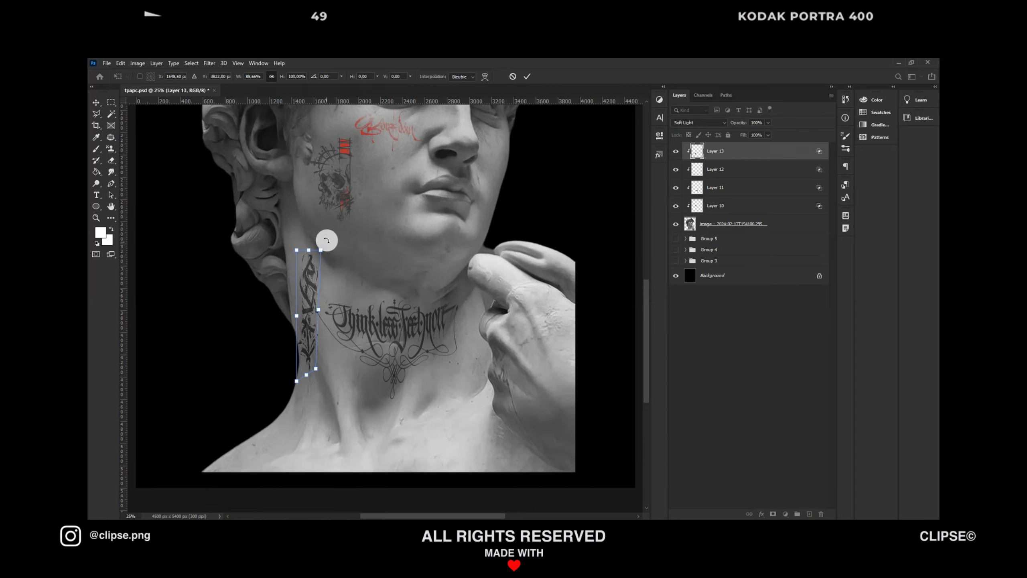
pyautogui.moveTo(321, 250)
pyautogui.mouseDown()
pyautogui.moveTo(305, 246)
pyautogui.moveTo(314, 248)
pyautogui.mouseUp()
pyautogui.press('Return')
# Paste the BAD lettering artwork and remove its white background using Color Range with fuzziness 200.
pyautogui.hotkey('ctrl', '-')
pyautogui.hotkey('ctrl', '-')
pyautogui.hotkey('ctrl', '+')
pyautogui.hotkey('ctrl', '+')
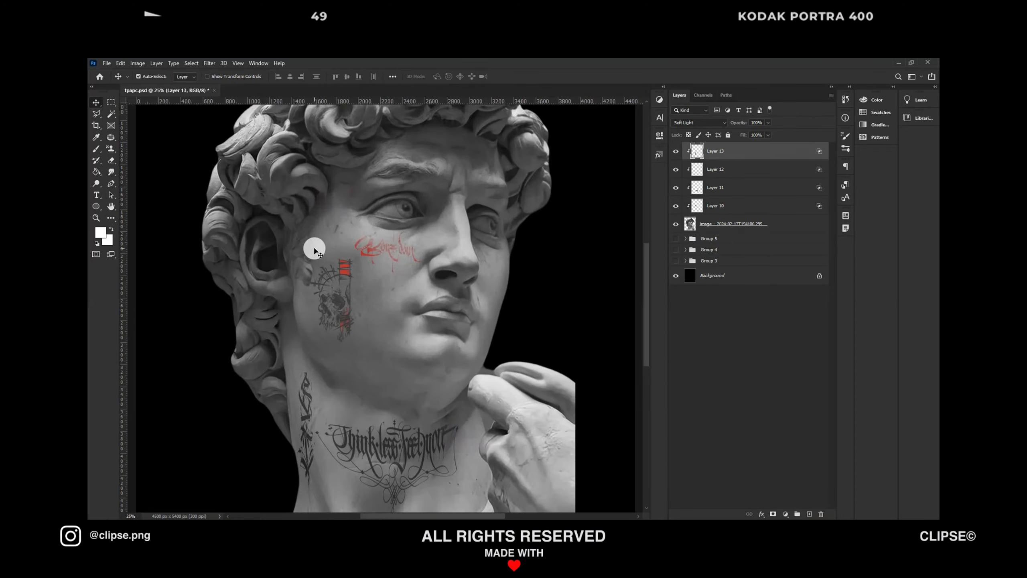
pyautogui.hotkey('ctrl', 'v')
pyautogui.click(190, 63)
pyautogui.click(206, 152)
pyautogui.click(381, 266)
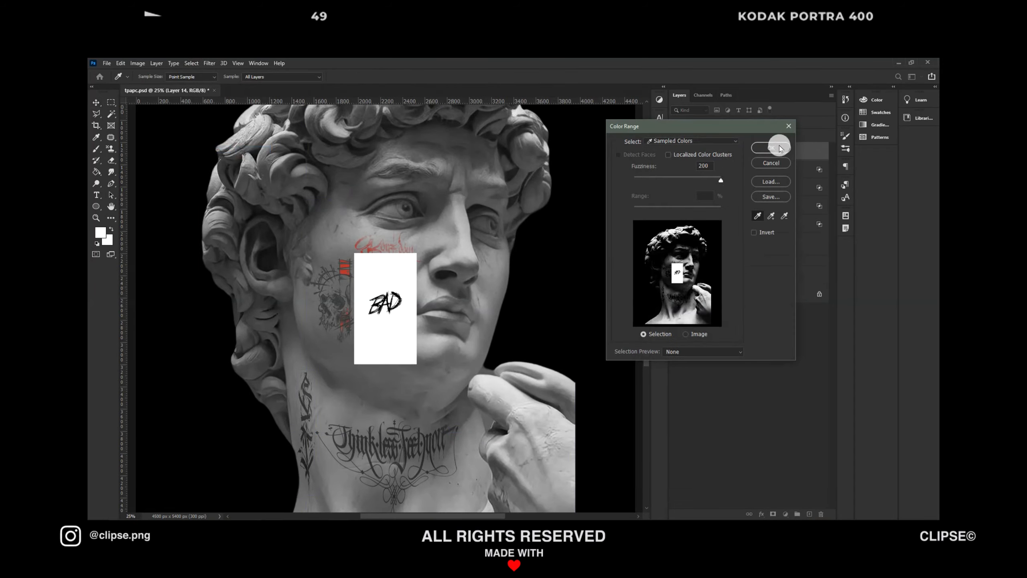
pyautogui.click(779, 148)
pyautogui.press('Delete')
pyautogui.hotkey('ctrl', 'd')
# Apply the red Color Overlay to the BAD lettering and rasterize its layer style.
pyautogui.click(761, 514)
pyautogui.click(789, 480)
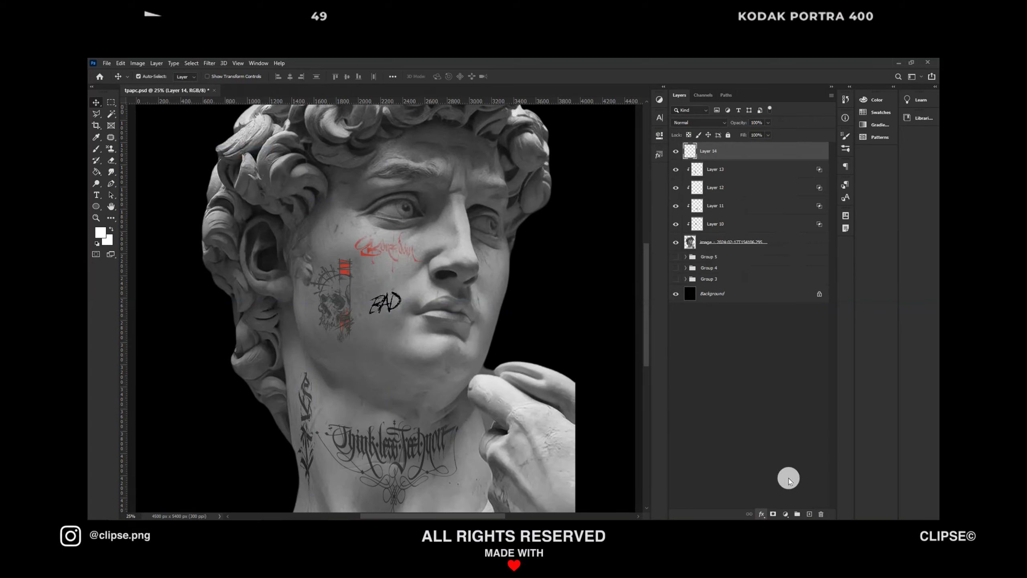
pyautogui.click(831, 155)
pyautogui.rightClick(760, 152)
pyautogui.click(802, 288)
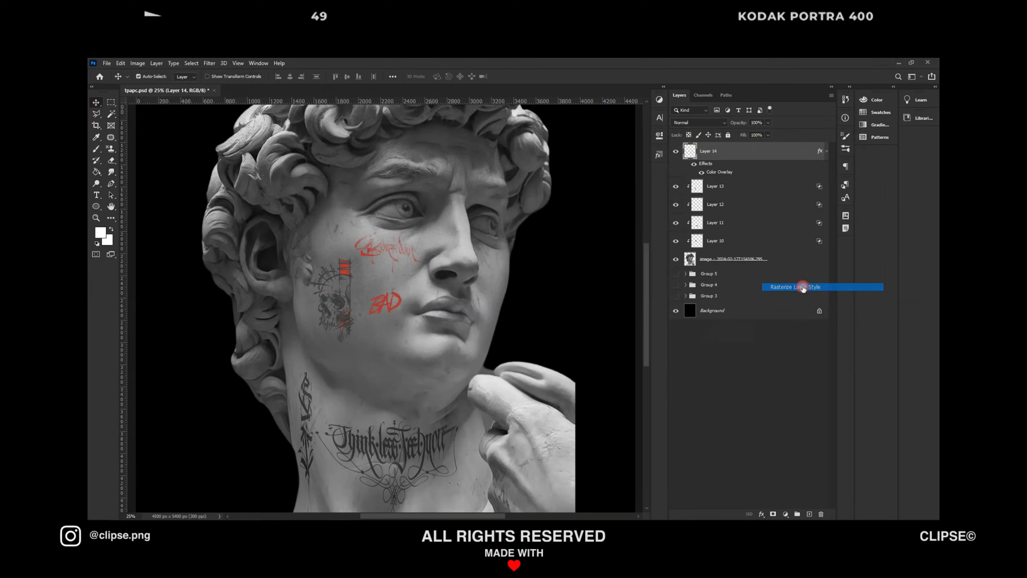
# Move the BAD lettering above the skull tattoo and blend it with a Blend If Underlying Layer shadow split of about 42 / 99.
pyautogui.hotkey('ctrl', 't')
pyautogui.hotkey('ctrl', '+')
pyautogui.moveTo(408, 316); pyautogui.dragTo(315, 230)
pyautogui.doubleClick(315, 230)
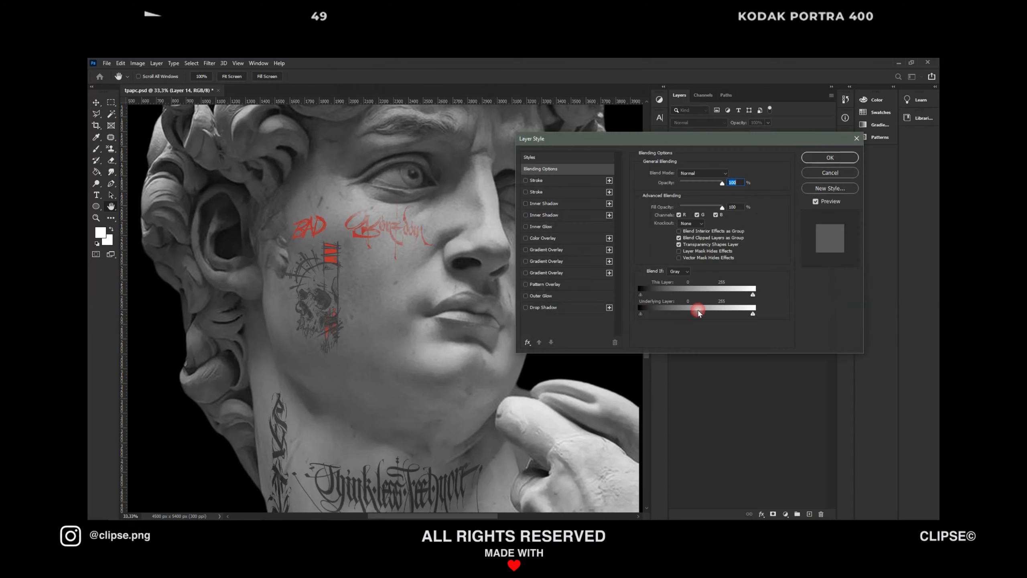
pyautogui.moveTo(698, 313); pyautogui.dragTo(707, 316)
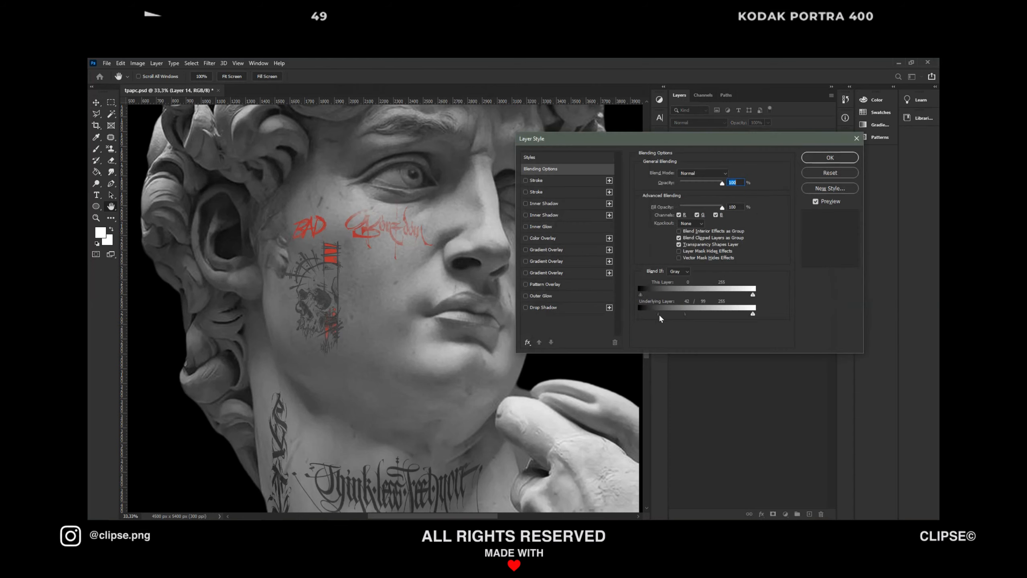
pyautogui.click(829, 157)
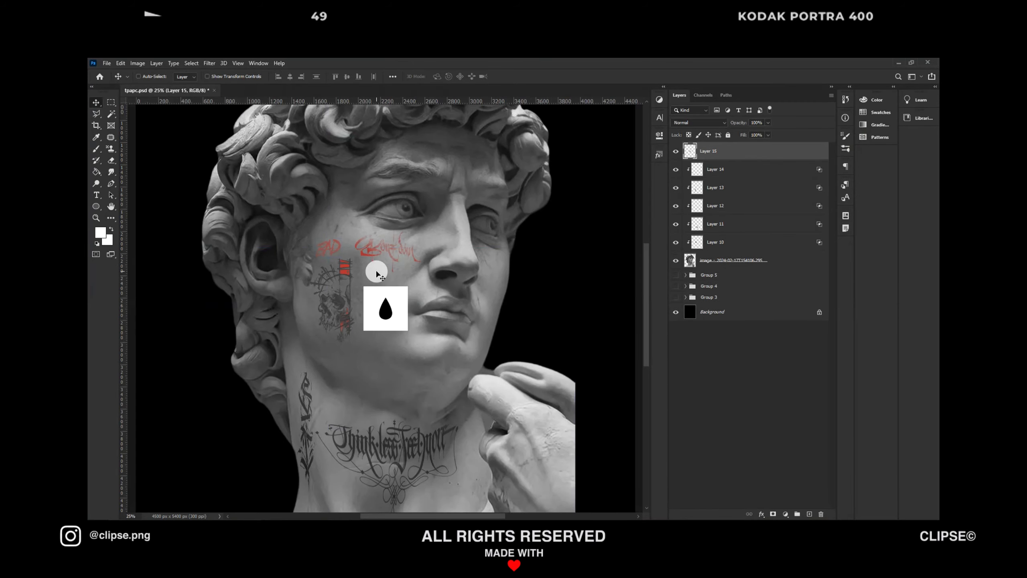
# Enlarge the pasted teardrop artwork and delete its white background with a Color Range selection.
pyautogui.hotkey('ctrl', 't')
pyautogui.moveTo(408, 330); pyautogui.dragTo(421, 344)
pyautogui.press('Return')
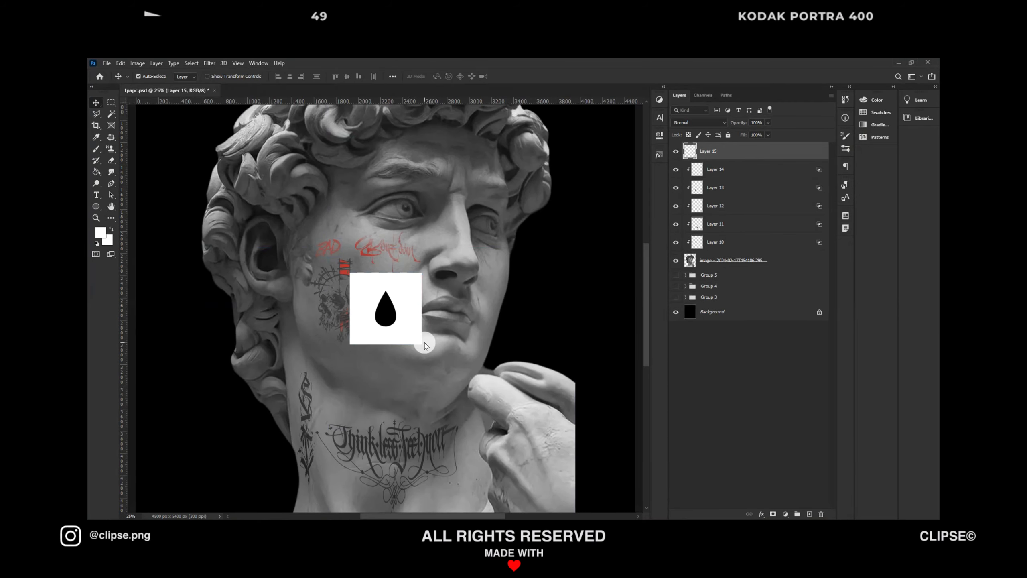
pyautogui.click(192, 63)
pyautogui.click(203, 150)
pyautogui.click(774, 146)
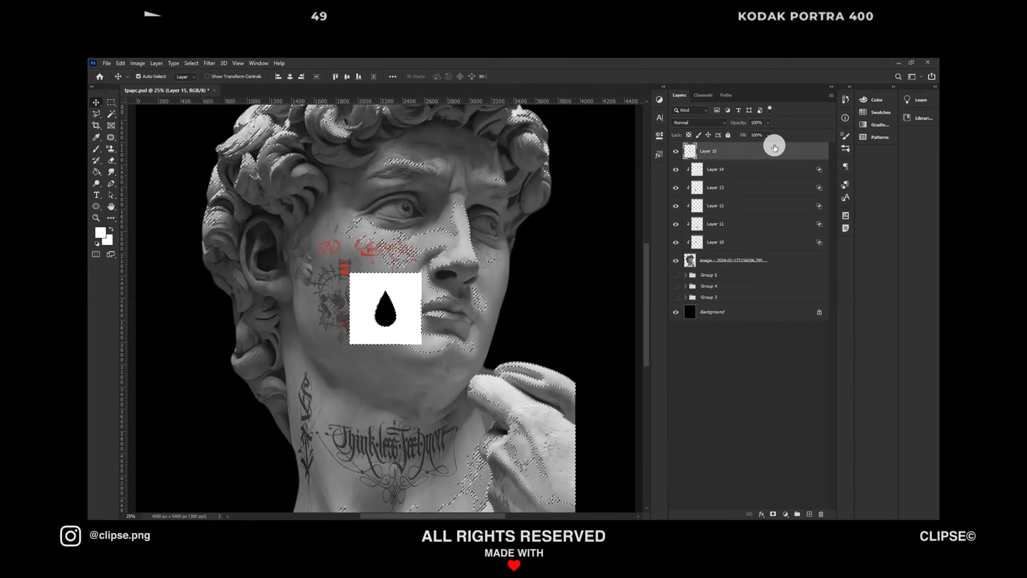
pyautogui.press('Delete')
# Scale the teardrop down to about 28% and place it on the cheek just below the eye.
pyautogui.hotkey('ctrl', 't')
pyautogui.hotkey('ctrl', '+')
pyautogui.hotkey('ctrl', '+')
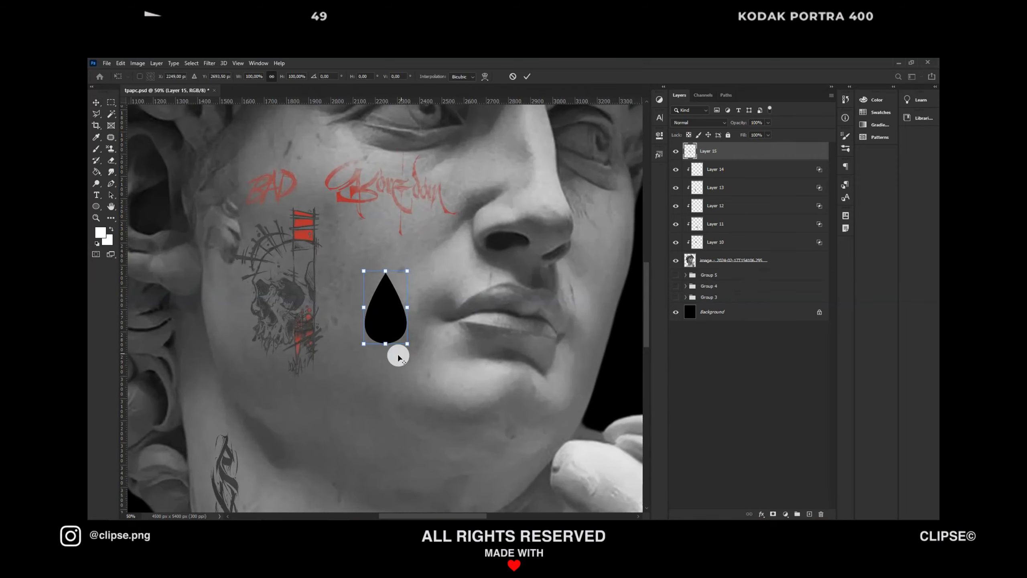
pyautogui.moveTo(389, 320); pyautogui.dragTo(355, 154)
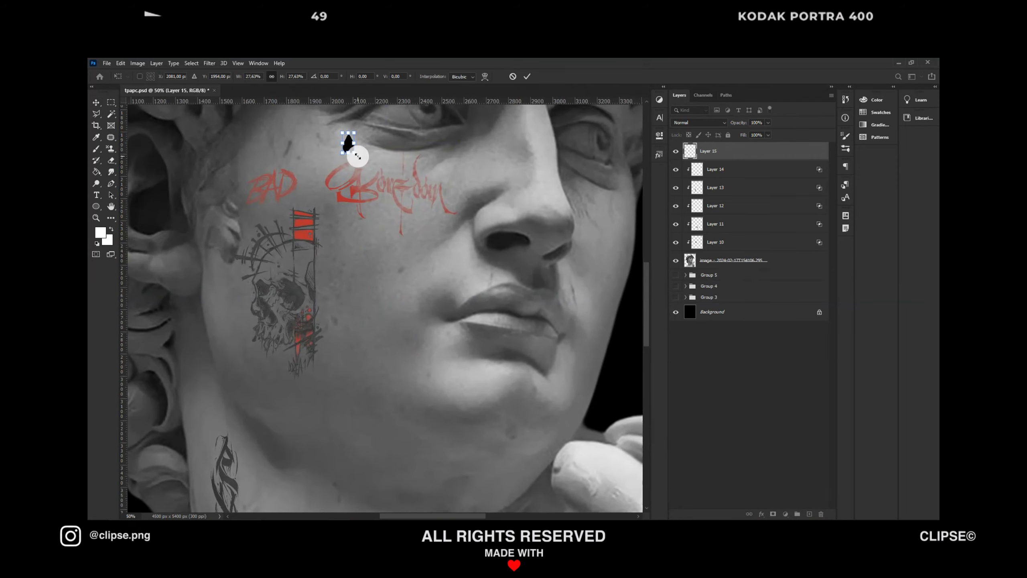
pyautogui.hotkey('ctrl', '+')
pyautogui.scroll(4, 358, 157)
pyautogui.press('Return')
# Adjust the teardrop's Blend If range for the underlying layer and set its blend mode to Overlay.
pyautogui.hotkey('ctrl', '-')
pyautogui.hotkey('ctrl', '-')
pyautogui.hotkey('ctrl', '-')
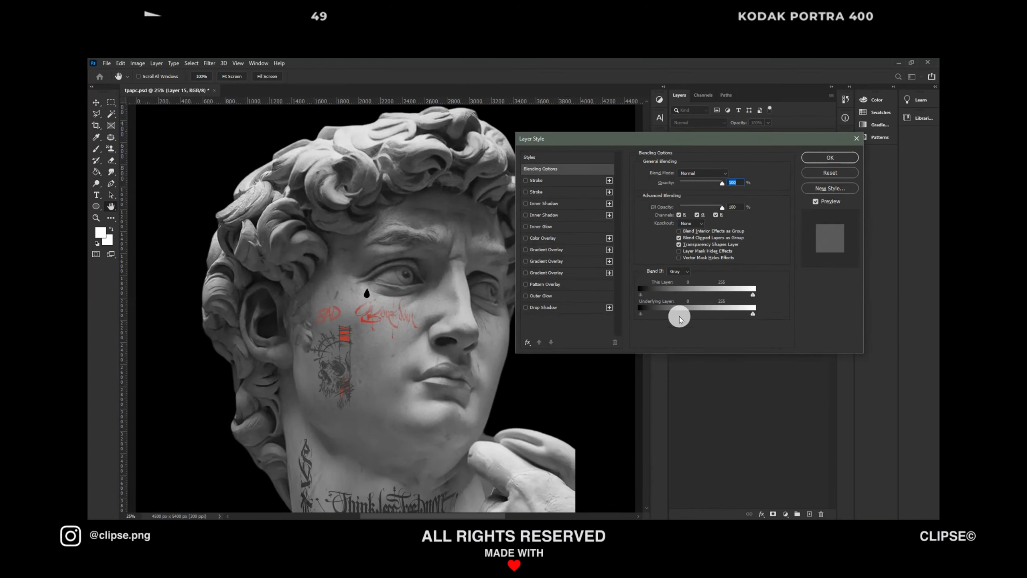
pyautogui.moveTo(640, 314); pyautogui.dragTo(674, 314)
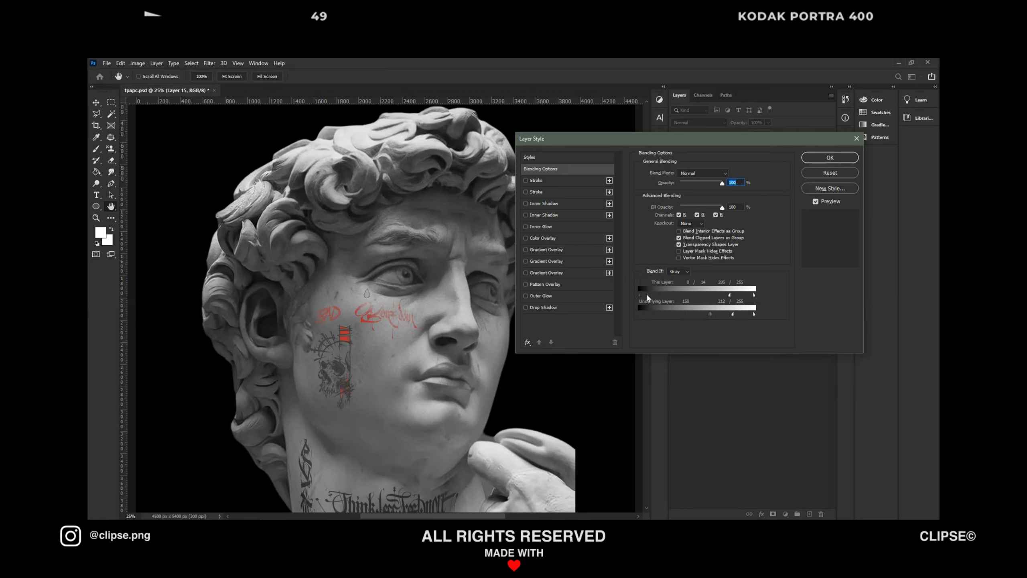
pyautogui.click(830, 157)
pyautogui.click(698, 122)
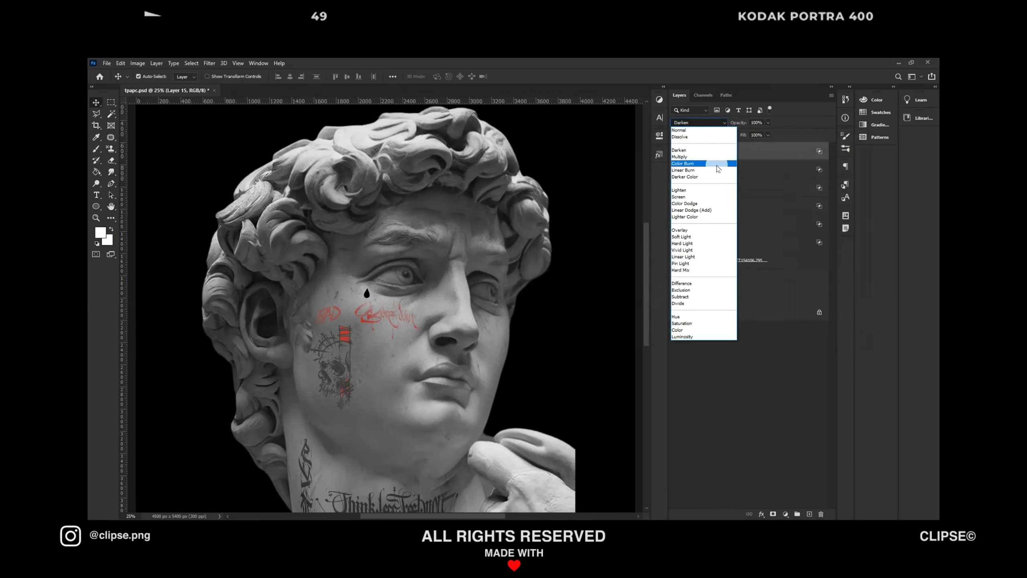
pyautogui.click(717, 230)
pyautogui.hotkey('ctrl', '-')
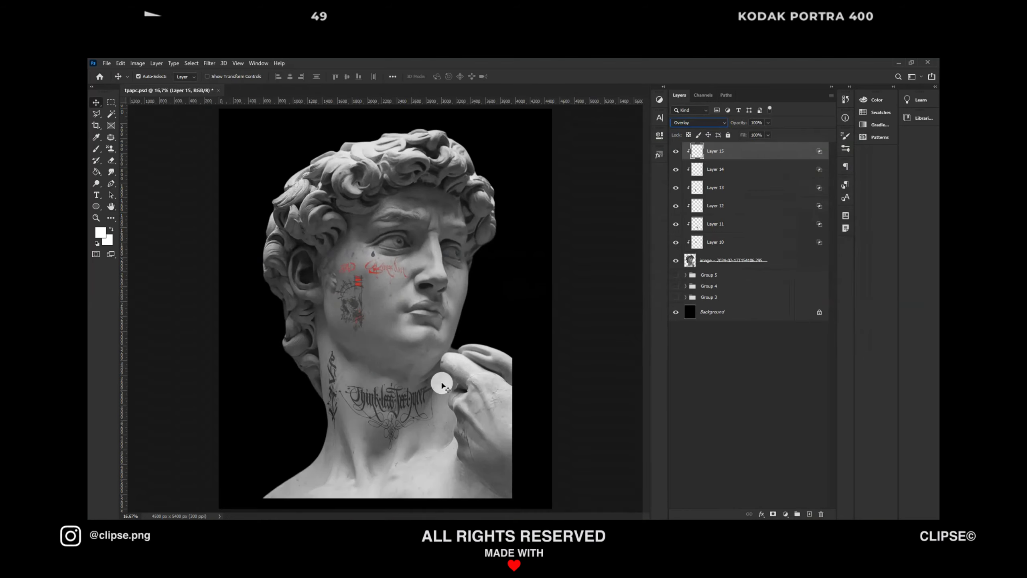
# Paste the horned skull and woman artwork above the teardrop layer, enlarge it and remove its white background with Color Range.
pyautogui.click(756, 258)
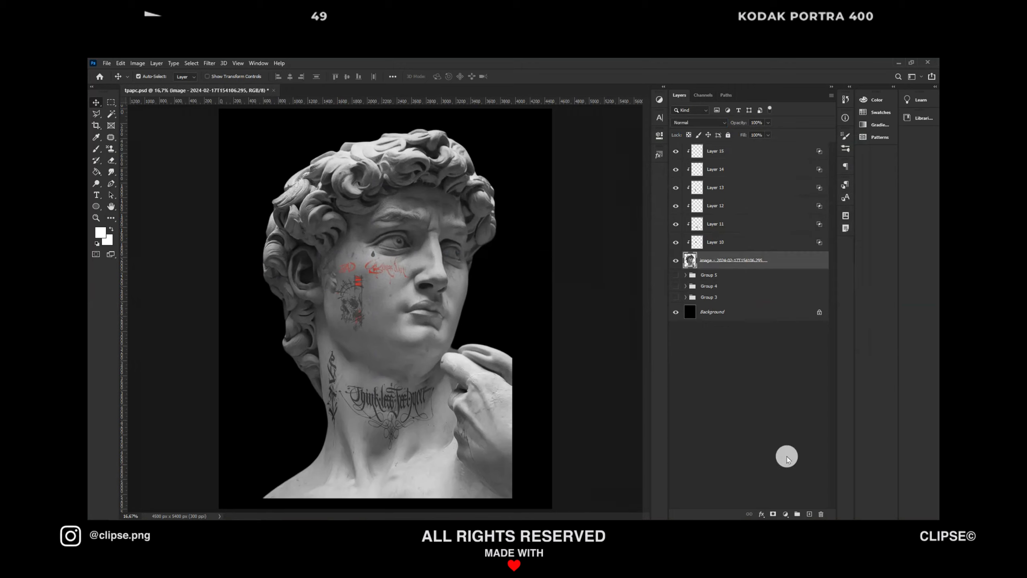
pyautogui.click(752, 152)
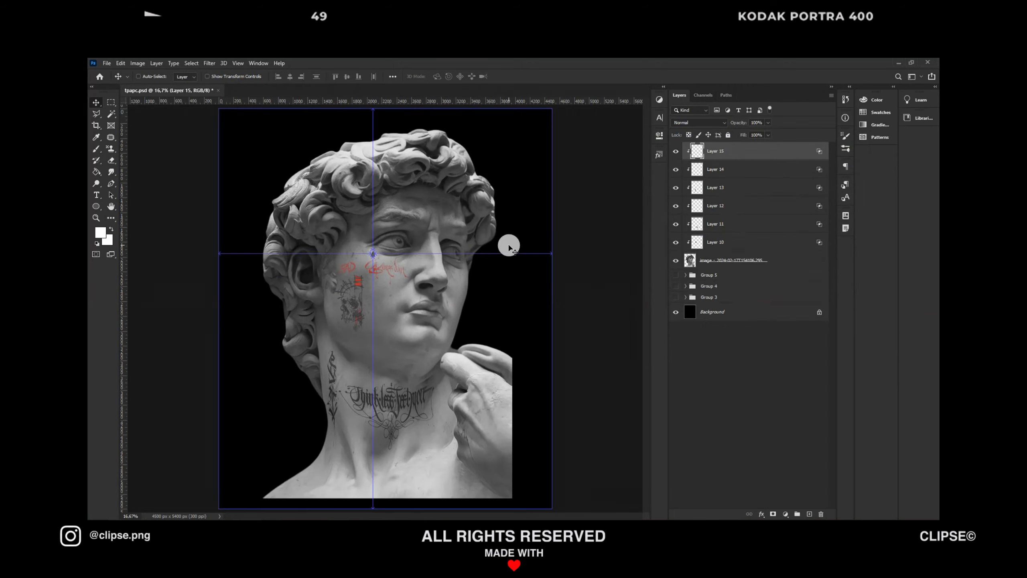
pyautogui.hotkey('ctrl', 'v')
pyautogui.hotkey('ctrl', 't')
pyautogui.moveTo(407, 354); pyautogui.dragTo(464, 398)
pyautogui.press('Return')
pyautogui.click(191, 63)
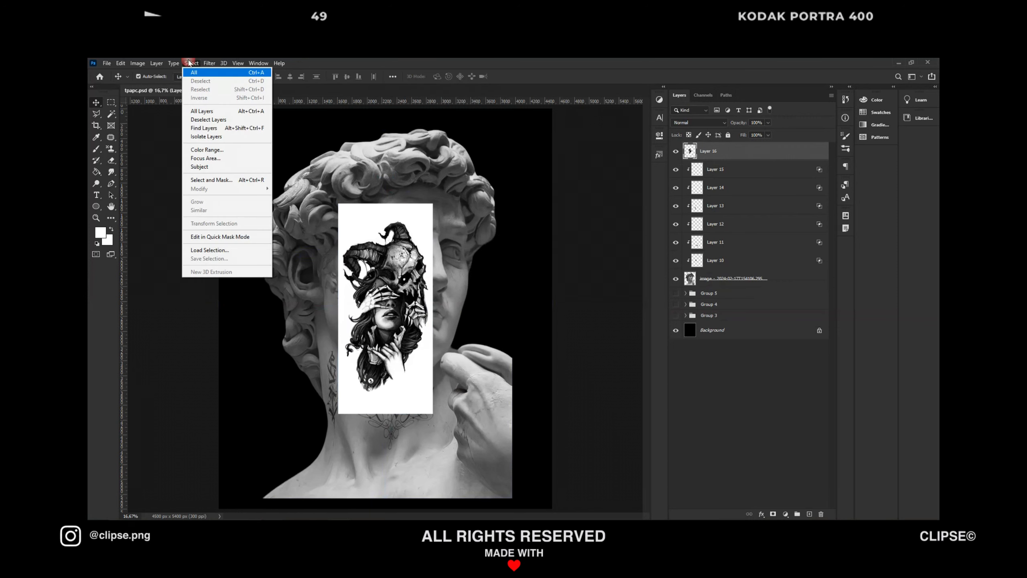
pyautogui.click(207, 152)
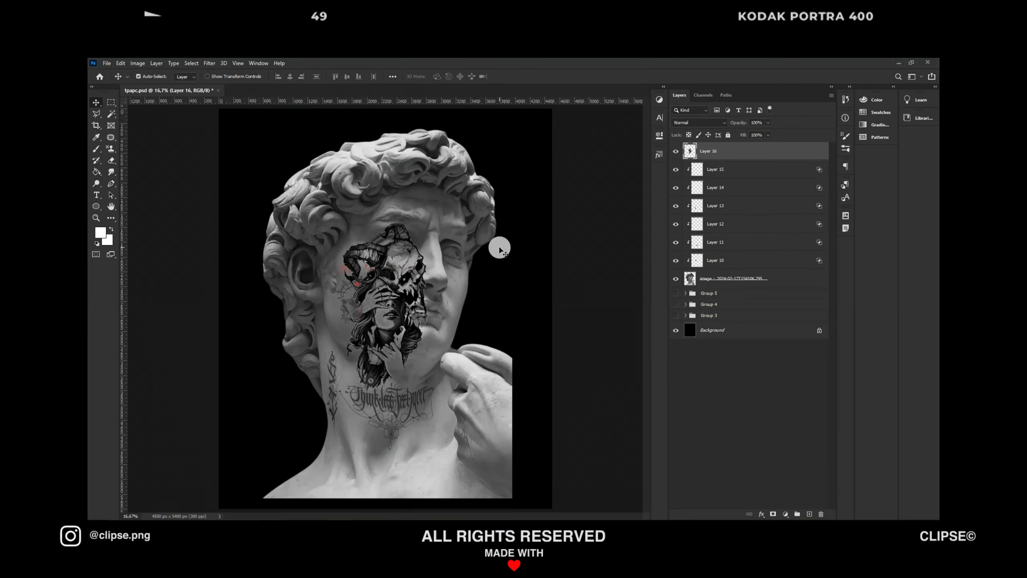
# Apply a black Color Overlay to the horned skull artwork and rasterize its layer style.
pyautogui.click(767, 511)
pyautogui.click(768, 477)
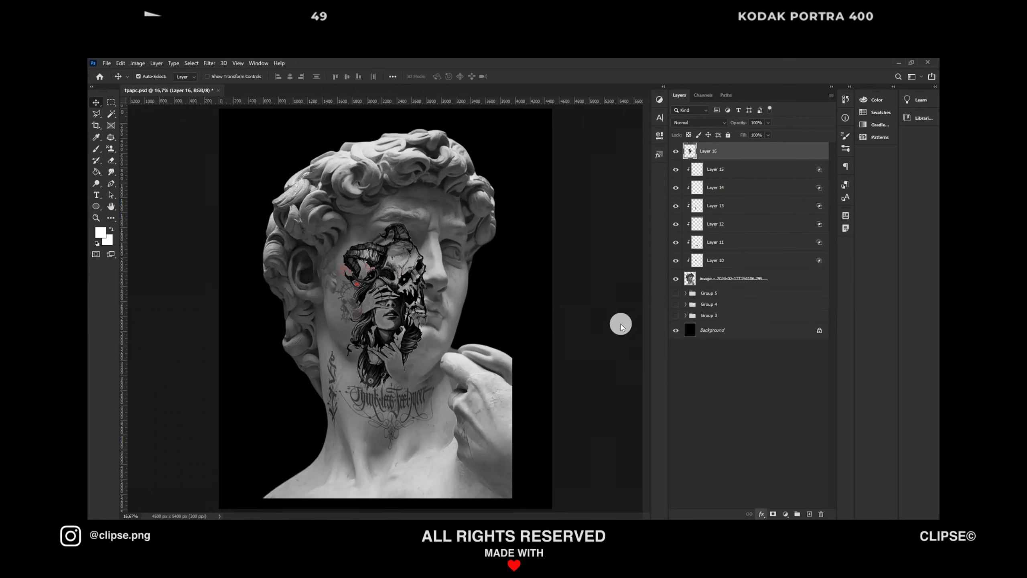
pyautogui.click(732, 173)
pyautogui.moveTo(754, 251); pyautogui.dragTo(744, 298)
pyautogui.click(821, 181)
pyautogui.click(830, 157)
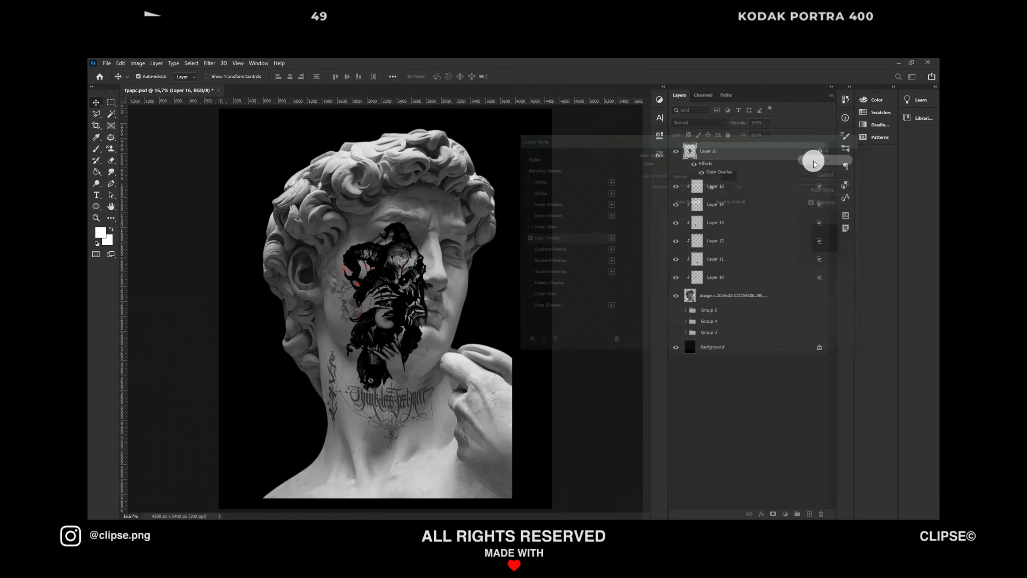
pyautogui.rightClick(792, 151)
pyautogui.click(790, 283)
# Scale the horned skull artwork to about 73% and move it down to the base of the neck.
pyautogui.hotkey('ctrl', 't')
pyautogui.moveTo(380, 289); pyautogui.dragTo(416, 461)
pyautogui.moveTo(469, 395); pyautogui.dragTo(456, 419)
pyautogui.moveTo(435, 447); pyautogui.dragTo(365, 448)
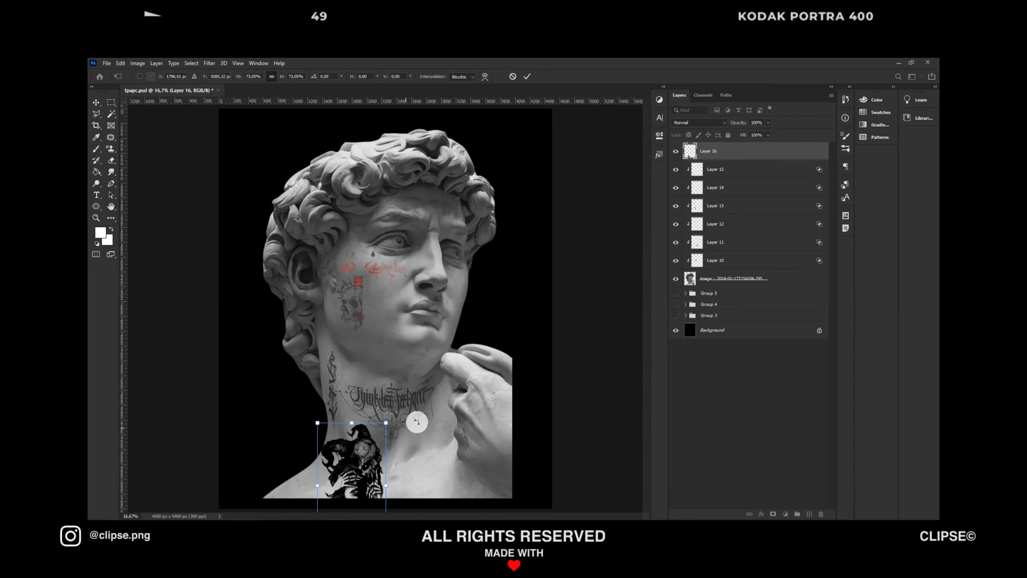
pyautogui.moveTo(417, 423); pyautogui.dragTo(421, 439)
pyautogui.press('Return')
# Rotate, skew and stretch the horned skull artwork so it lies sideways across the upper chest.
pyautogui.hotkey('ctrl', 't')
pyautogui.hotkey('ctrl', '+')
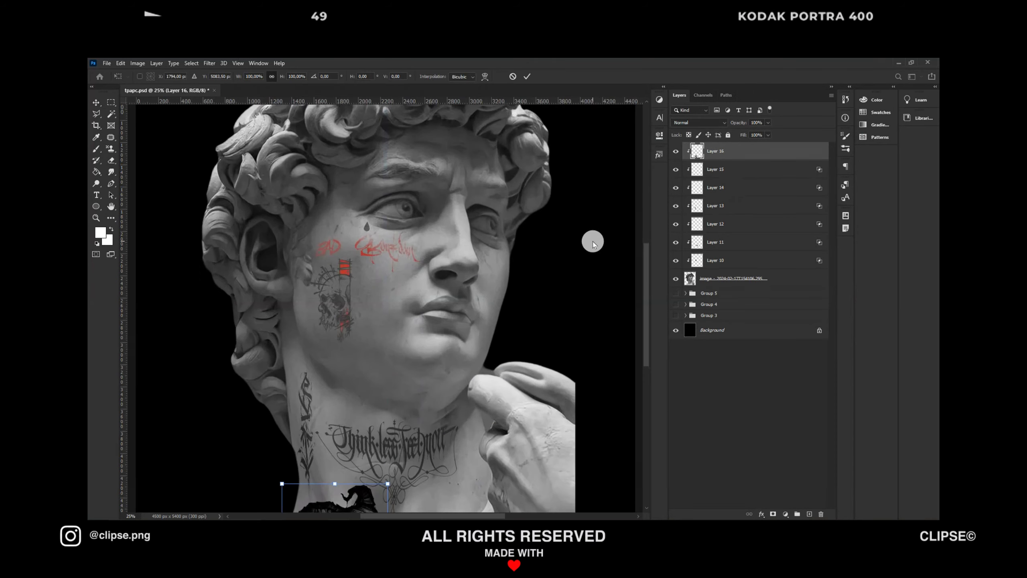
pyautogui.scroll(-10, 592, 242)
pyautogui.moveTo(388, 300); pyautogui.dragTo(378, 315)
pyautogui.moveTo(358, 354); pyautogui.dragTo(333, 338)
pyautogui.moveTo(373, 413); pyautogui.dragTo(321, 452)
pyautogui.moveTo(331, 393); pyautogui.dragTo(392, 398)
pyautogui.moveTo(457, 378); pyautogui.dragTo(473, 381)
pyautogui.moveTo(415, 288); pyautogui.dragTo(426, 304)
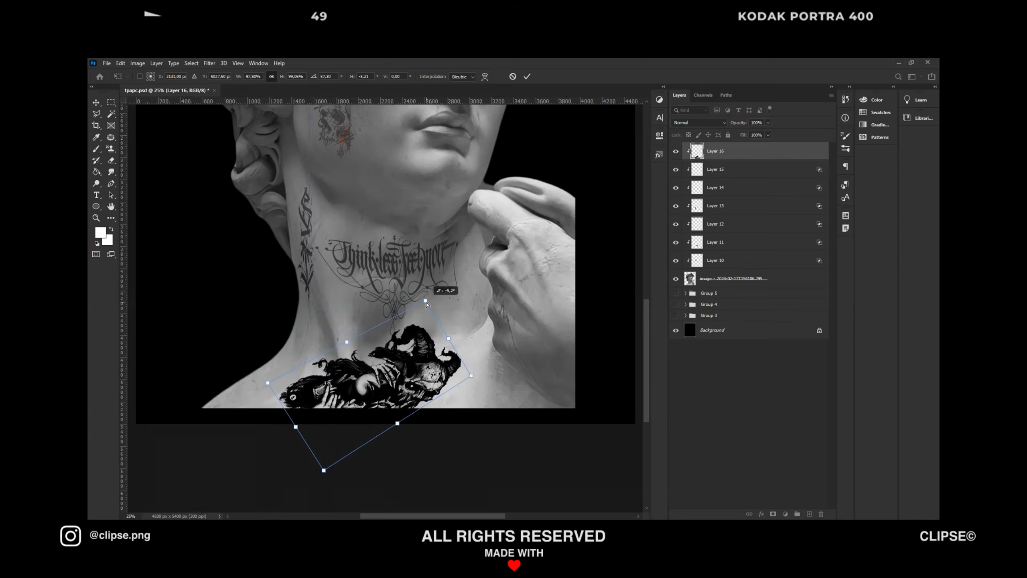
pyautogui.moveTo(403, 429); pyautogui.dragTo(457, 439)
pyautogui.moveTo(280, 378); pyautogui.dragTo(258, 394)
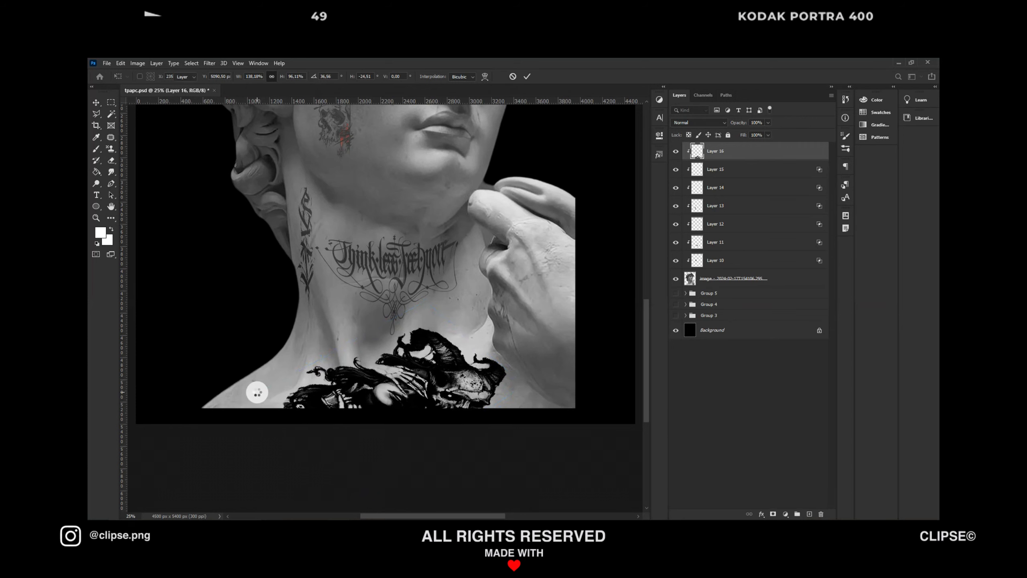
# Blend the chest artwork into the marble by adjusting the Blend If shadow sliders for Underlying Layer and This Layer.
pyautogui.hotkey('ctrl', '-')
pyautogui.hotkey('ctrl', '-')
pyautogui.doubleClick(765, 155)
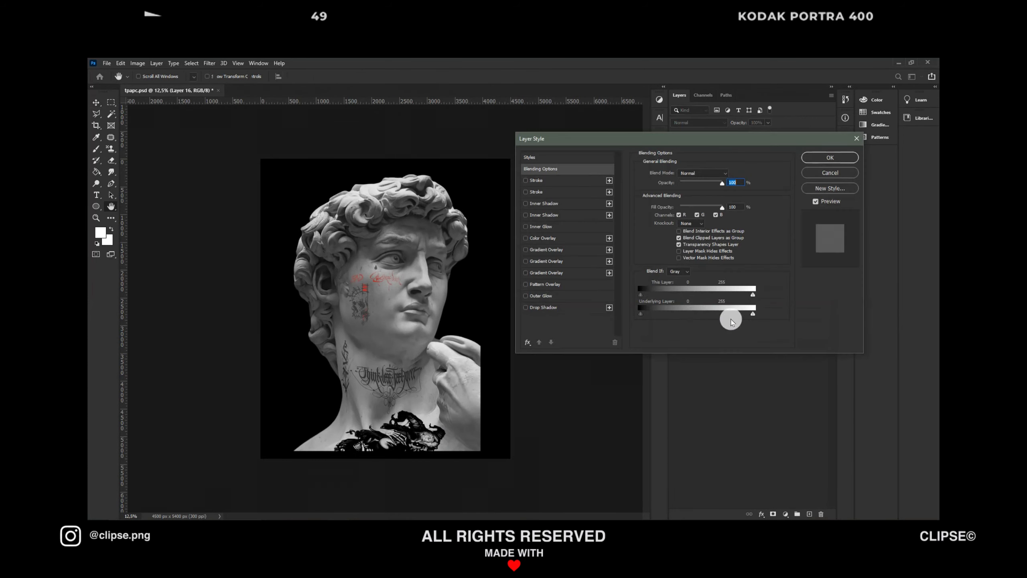
pyautogui.moveTo(639, 314); pyautogui.dragTo(741, 316)
pyautogui.moveTo(639, 294)
pyautogui.mouseDown()
pyautogui.moveTo(655, 294)
pyautogui.moveTo(645, 293)
pyautogui.mouseUp()
pyautogui.click(825, 162)
# Delete the old skull tattoo layer from the cheek.
pyautogui.hotkey('ctrl', '+')
pyautogui.hotkey('ctrl', '+')
pyautogui.hotkey('ctrl', '+')
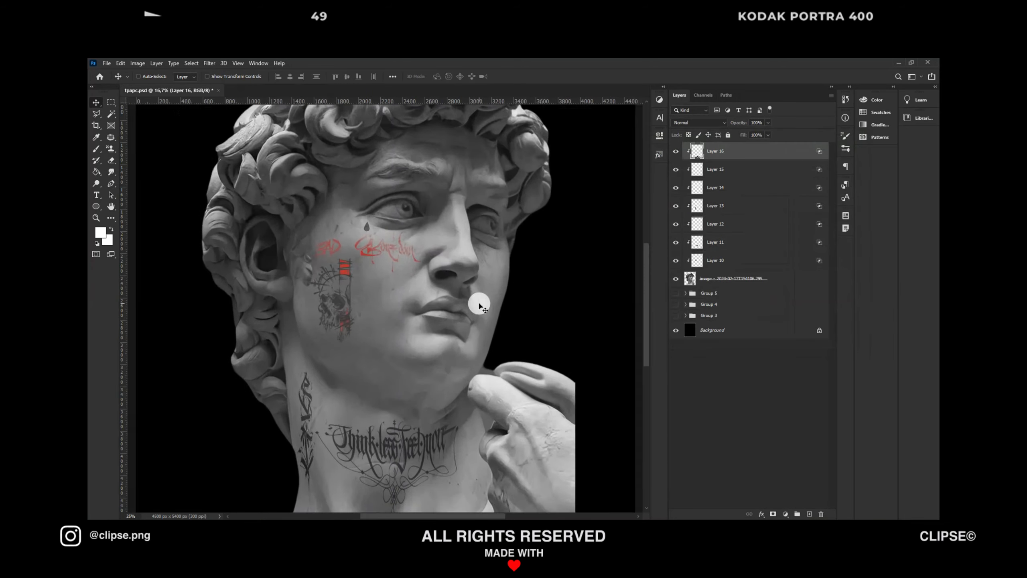
pyautogui.hotkey('ctrl', '-')
pyautogui.click(716, 266)
pyautogui.hotkey('ctrl', 't')
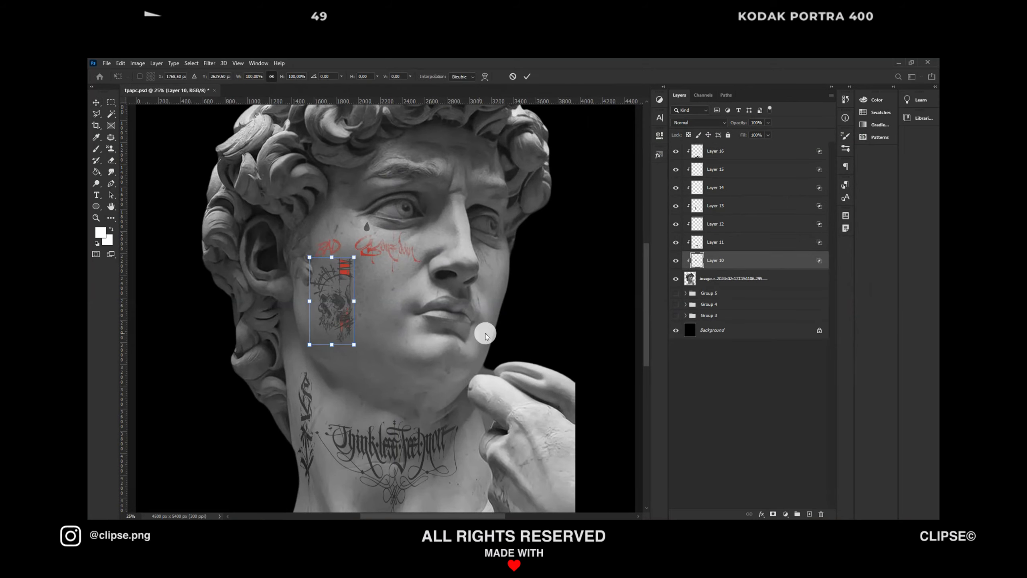
pyautogui.moveTo(338, 299); pyautogui.dragTo(384, 343)
pyautogui.press('Return')
pyautogui.press('Delete')
pyautogui.hotkey('ctrl', '-')
pyautogui.hotkey('ctrl', '+')
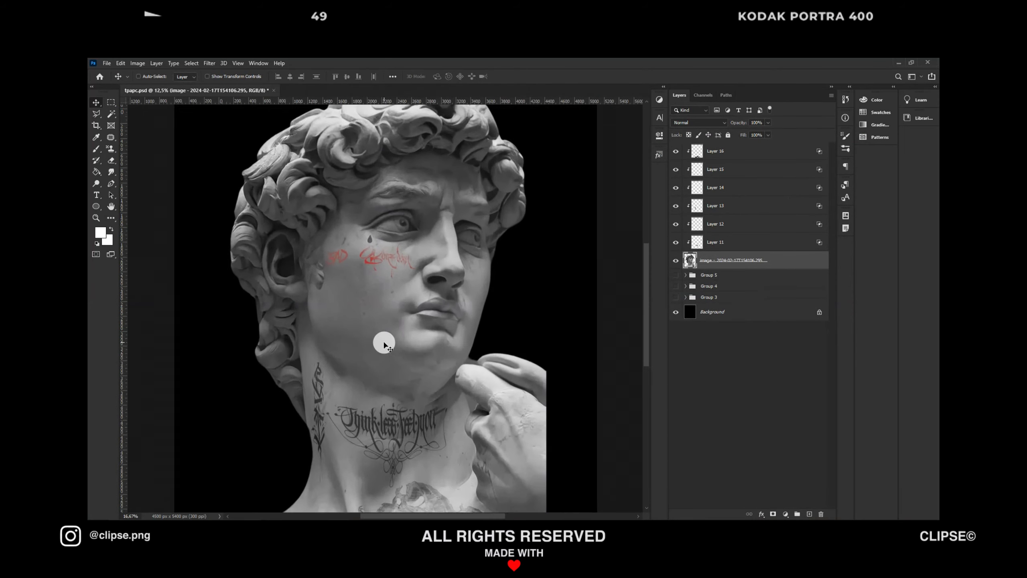
# Paste the skull artwork with handwritten lettering, enlarge it over the face and move its layer to the top of the stack.
pyautogui.hotkey('ctrl', 'v')
pyautogui.hotkey('ctrl', 't')
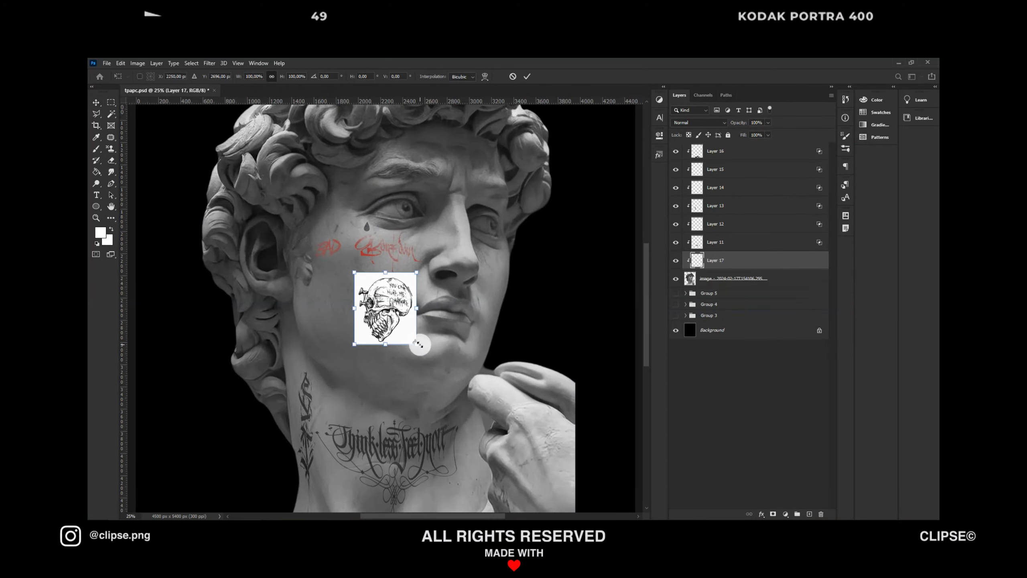
pyautogui.moveTo(420, 344); pyautogui.dragTo(458, 388)
pyautogui.press('Return')
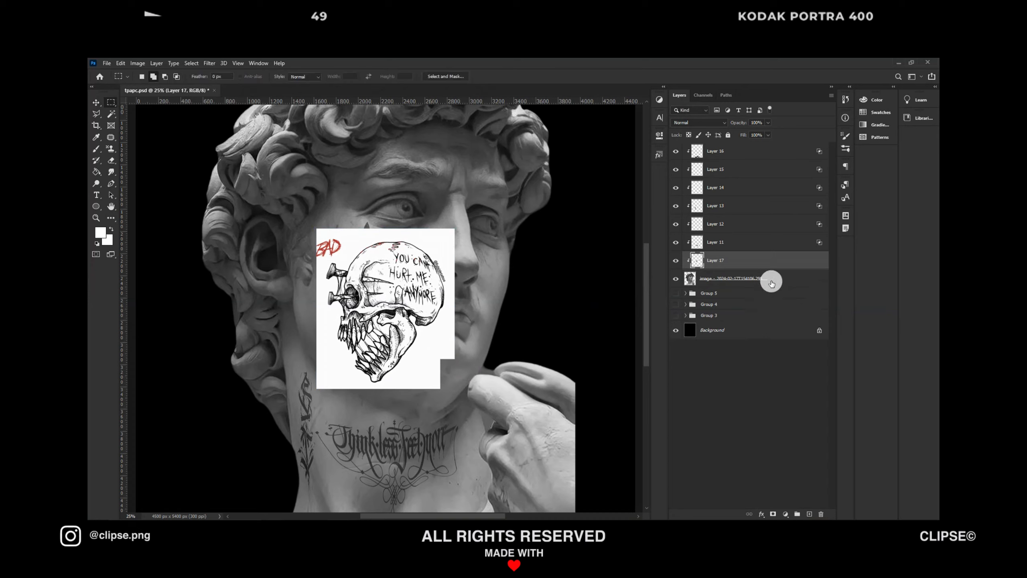
pyautogui.moveTo(760, 263); pyautogui.dragTo(723, 146)
# Remove the lettered skull artwork's white background using Color Range with fuzziness 200.
pyautogui.click(190, 63)
pyautogui.click(216, 151)
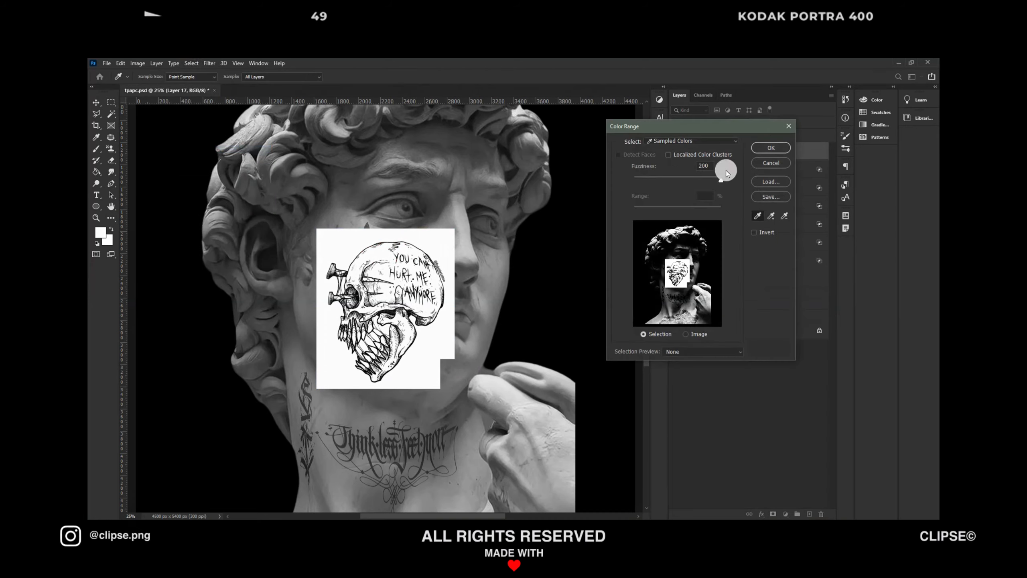
pyautogui.click(771, 147)
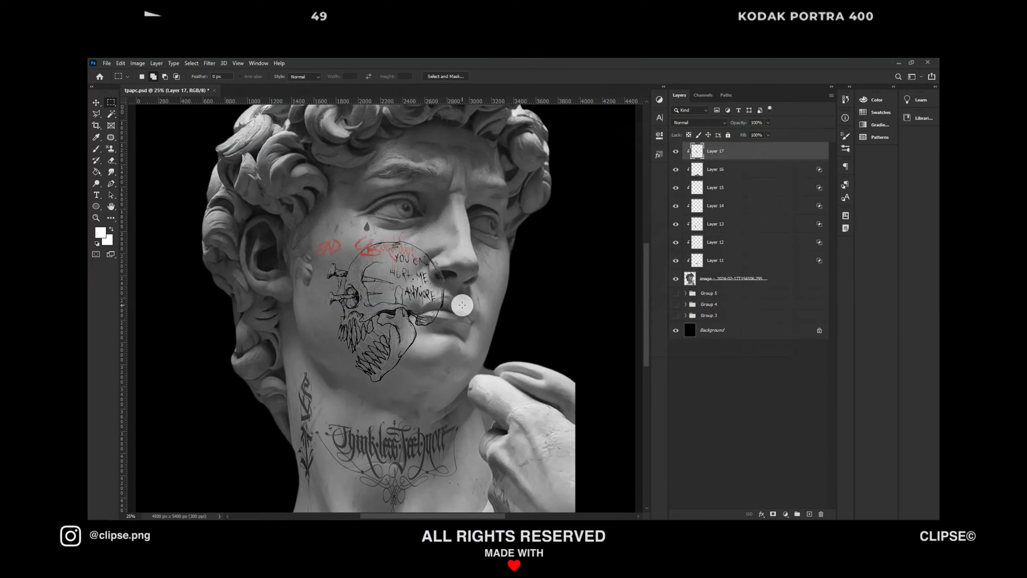
pyautogui.press('v')
pyautogui.scroll(1, 463, 307)
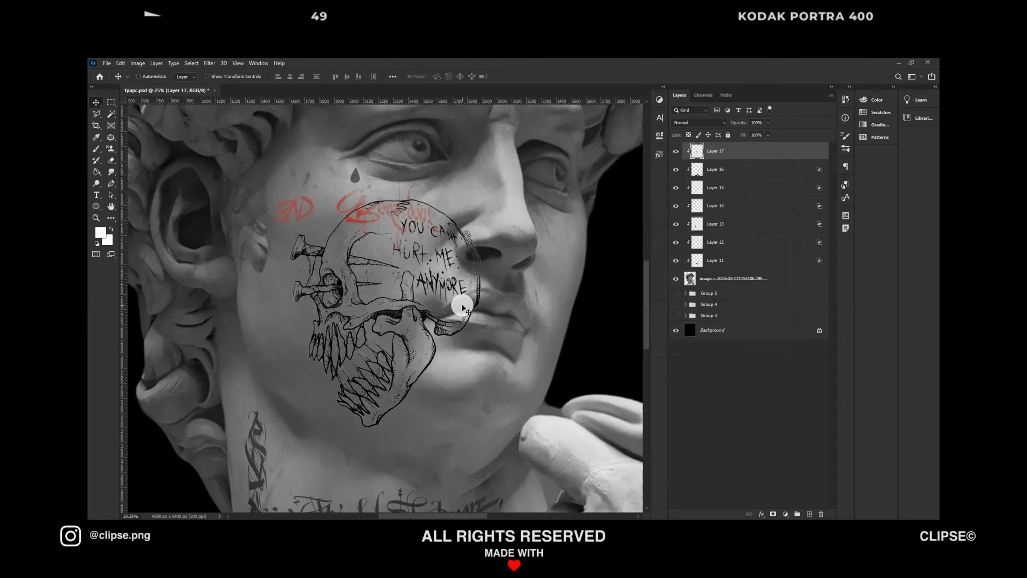
pyautogui.scroll(1, 463, 307)
pyautogui.press('e')
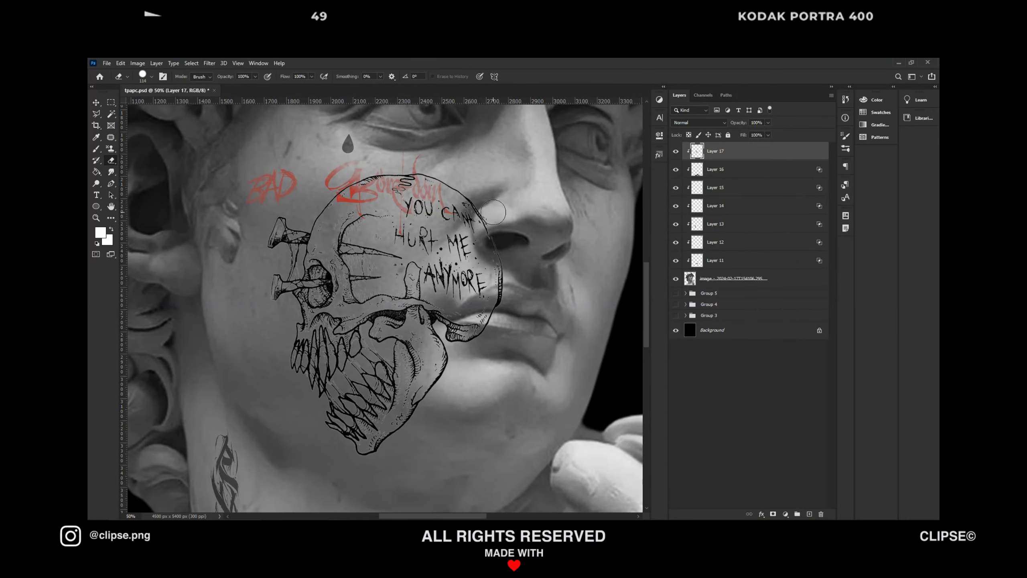
pyautogui.press('v')
pyautogui.scroll(-2, 572, 244)
# Apply a black Color Overlay to the lettered skull and rasterize its layer style.
pyautogui.click(760, 513)
pyautogui.click(520, 263)
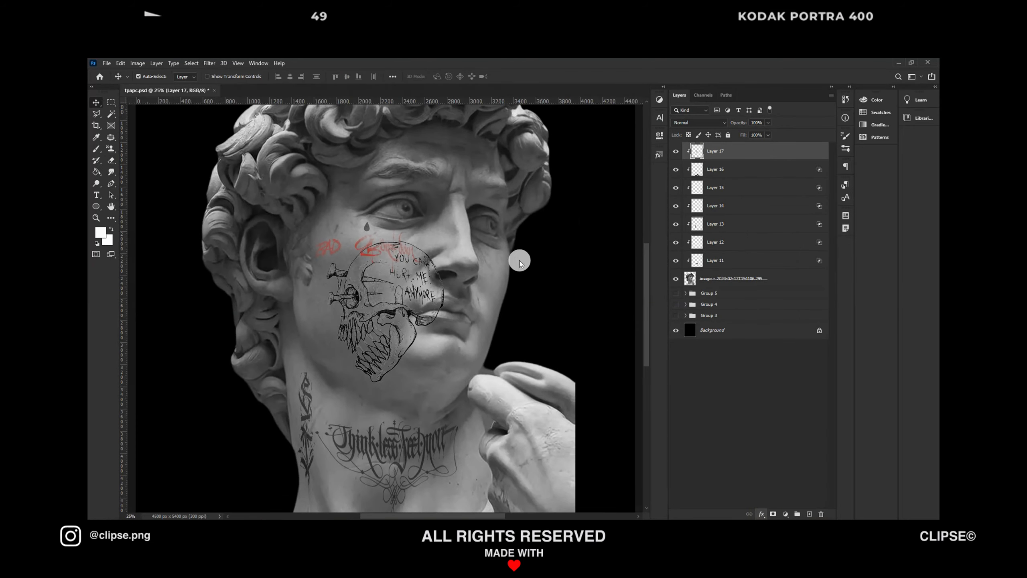
pyautogui.click(816, 161)
pyautogui.rightClick(759, 151)
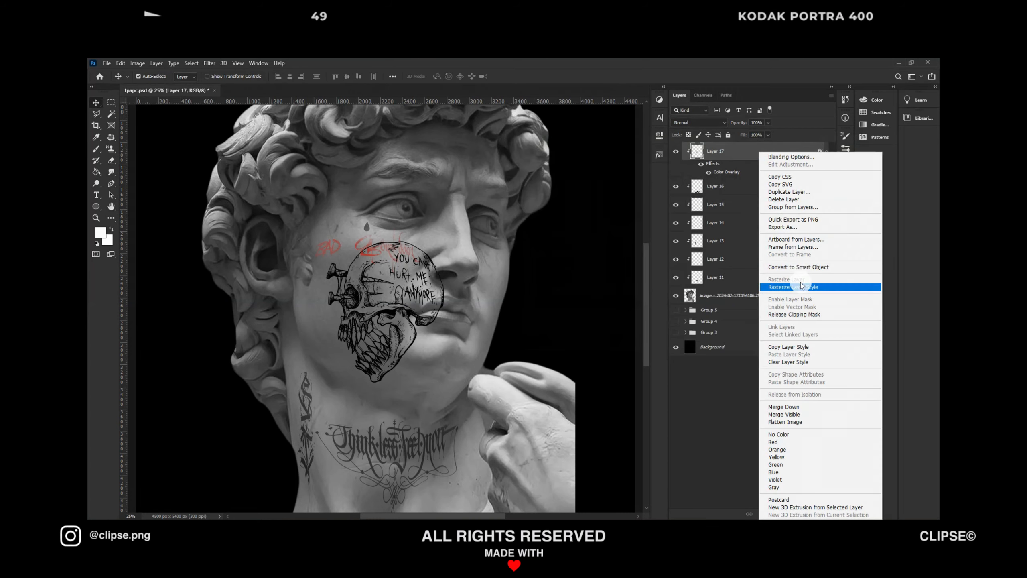
pyautogui.click(799, 285)
# Shrink the lettered skull and place it on the cheek between the ear and the mouth.
pyautogui.hotkey('ctrl', 't')
pyautogui.moveTo(443, 241); pyautogui.dragTo(425, 263)
pyautogui.moveTo(406, 297); pyautogui.dragTo(359, 301)
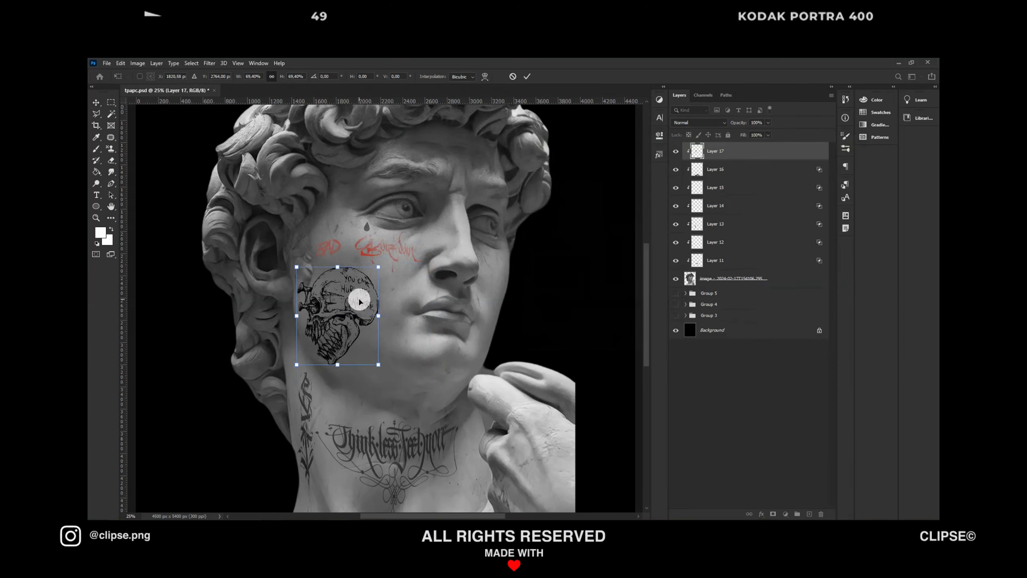
pyautogui.rightClick(357, 300)
pyautogui.click(355, 300)
pyautogui.moveTo(381, 366); pyautogui.dragTo(372, 353)
pyautogui.click(374, 353)
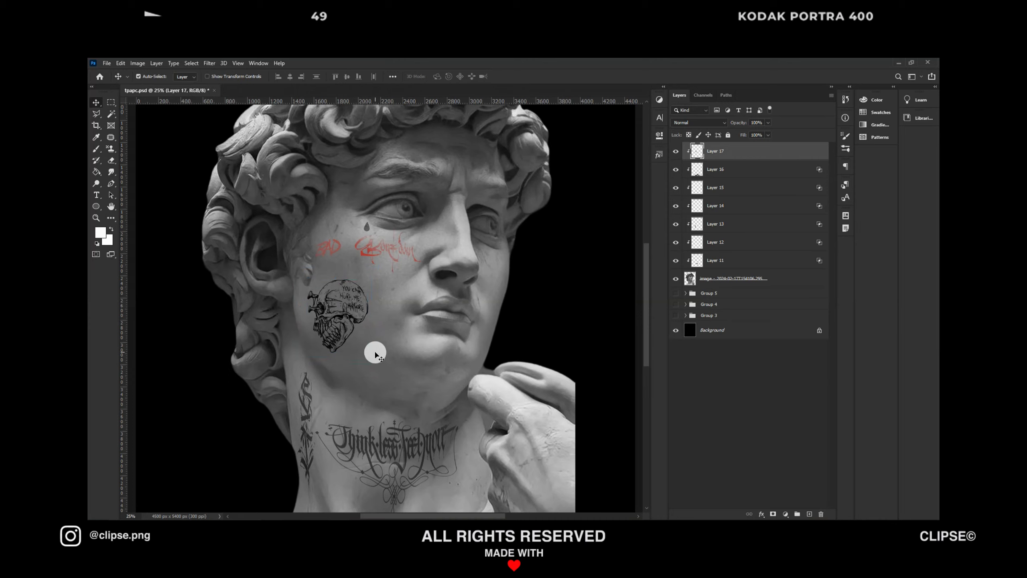
# Warp the lettered skull so it follows the curve of the cheek and jaw.
pyautogui.hotkey('ctrl', 't')
pyautogui.rightClick(335, 300)
pyautogui.click(351, 363)
pyautogui.moveTo(359, 318); pyautogui.dragTo(360, 279)
pyautogui.moveTo(339, 347); pyautogui.dragTo(361, 314)
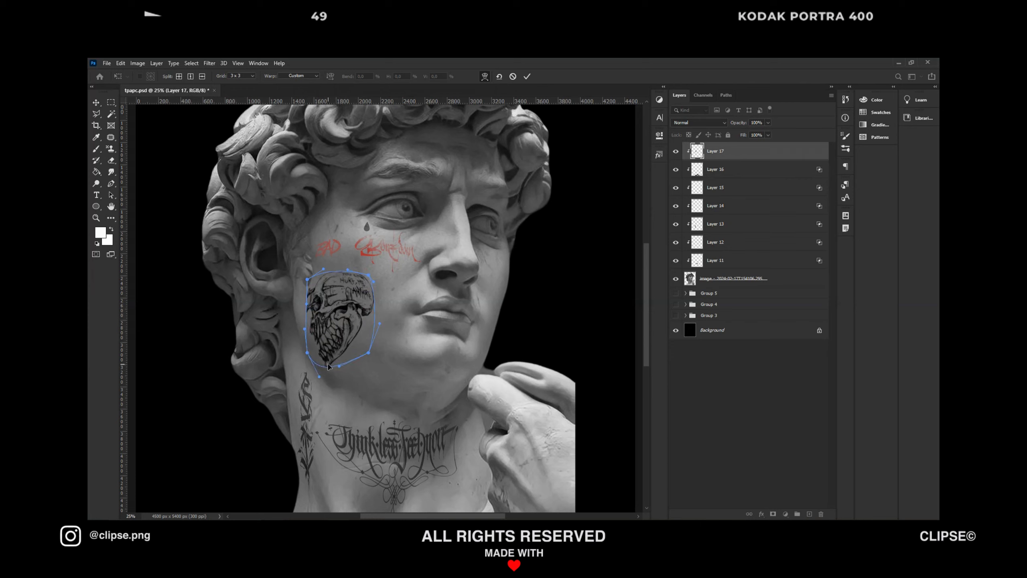
pyautogui.click(523, 269)
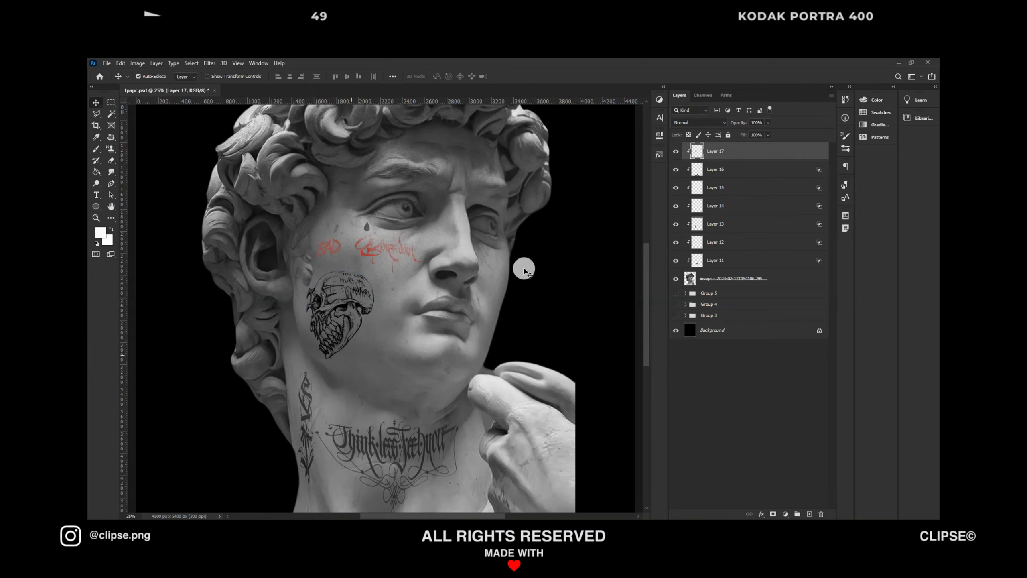
# Blend the lettered skull into the cheek with a Blend If Underlying Layer shadow split of about 45 / 155.
pyautogui.doubleClick(718, 315)
pyautogui.moveTo(640, 315); pyautogui.dragTo(710, 318)
pyautogui.moveTo(641, 317); pyautogui.dragTo(659, 315)
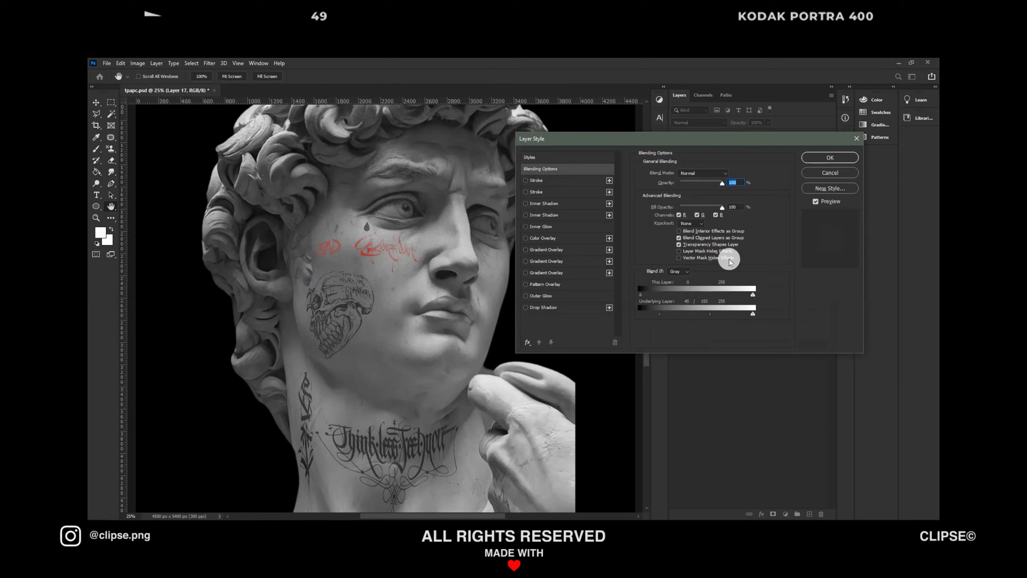
pyautogui.click(831, 158)
# Add a new empty layer above the lettered skull tattoo.
pyautogui.scroll(3, 489, 251)
pyautogui.scroll(-5, 489, 251)
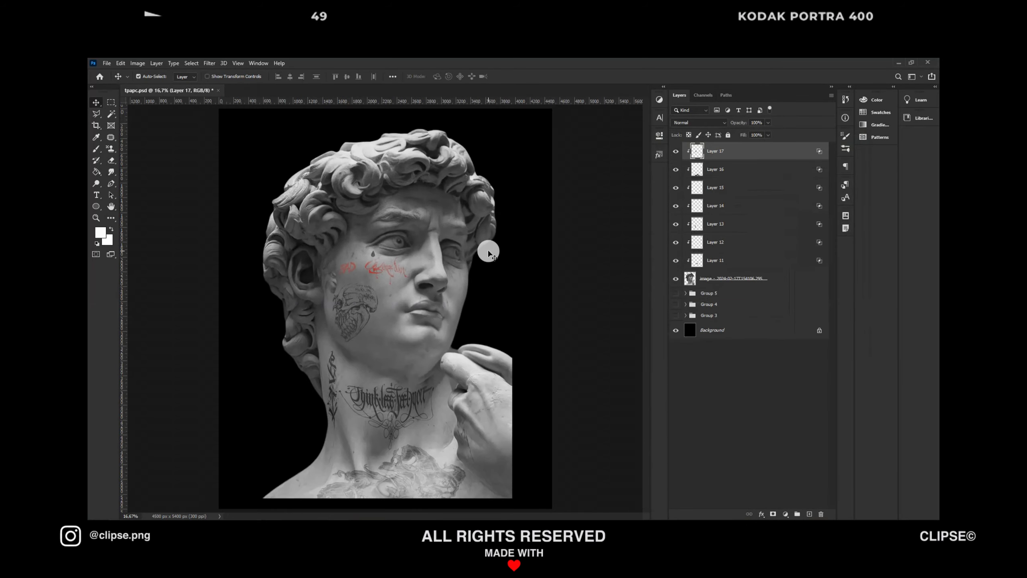
pyautogui.hotkey('ctrl', '+')
pyautogui.hotkey('ctrl', '+')
pyautogui.click(809, 514)
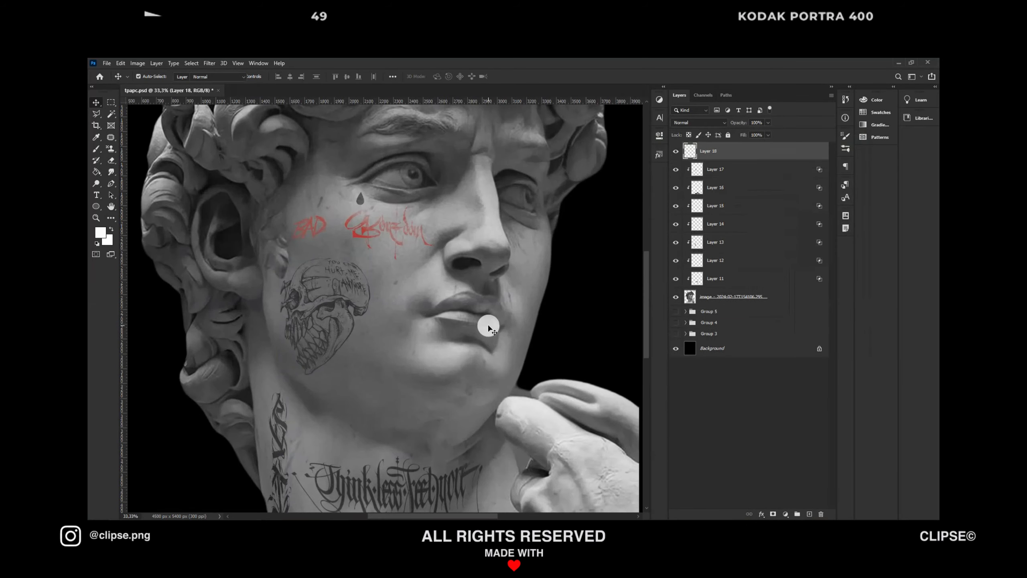
# Clip the new layer to the statue and paint over both lips in black with a Soft Round brush.
pyautogui.press('b')
pyautogui.rightClick(410, 297)
pyautogui.click(422, 377)
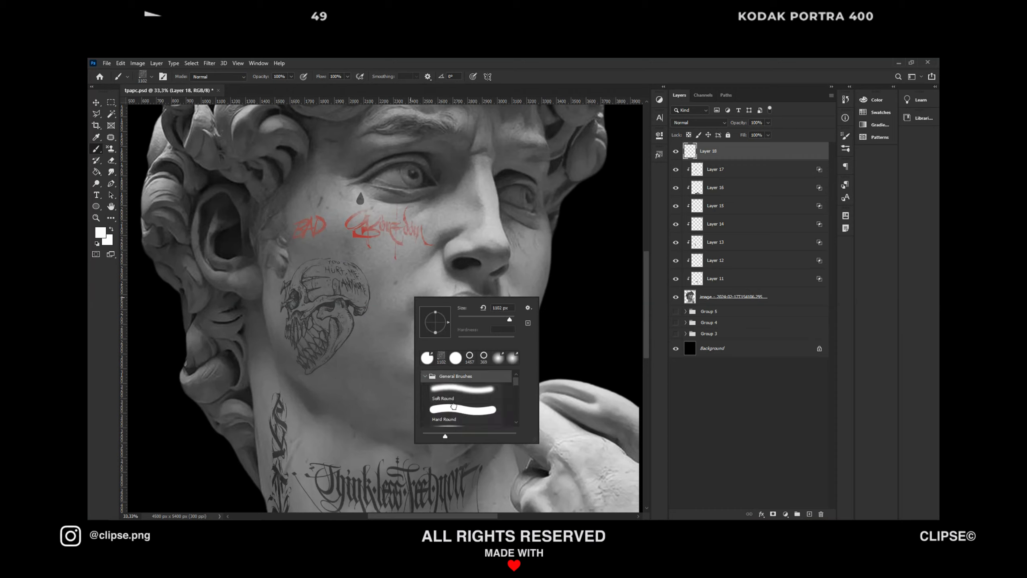
pyautogui.click(453, 402)
pyautogui.moveTo(509, 320); pyautogui.dragTo(502, 321)
pyautogui.keyDown('alt'); pyautogui.click(718, 166); pyautogui.keyUp('alt')
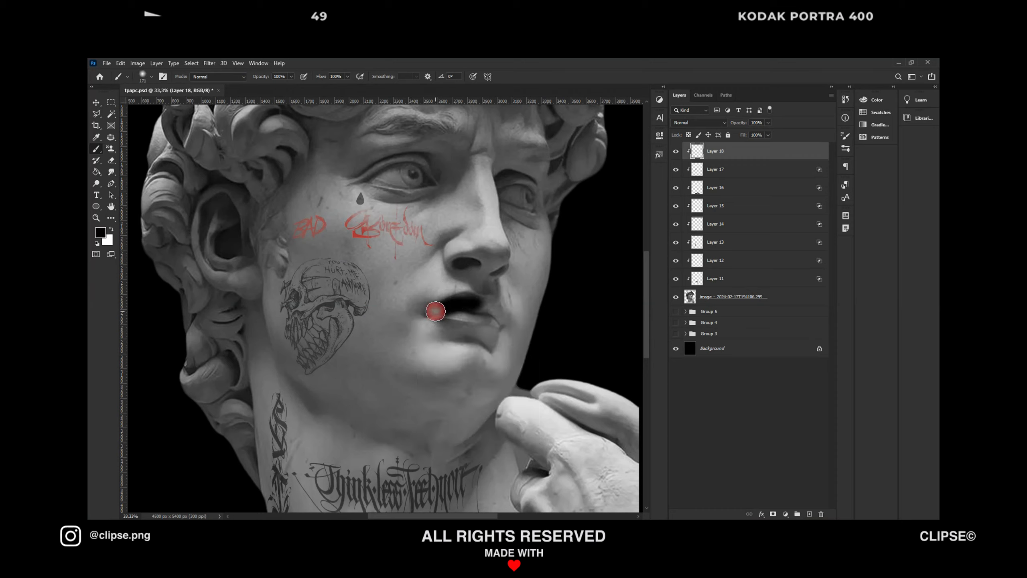
pyautogui.scroll(2, 436, 311)
pyautogui.moveTo(435, 310)
pyautogui.mouseDown()
pyautogui.moveTo(561, 342)
pyautogui.moveTo(555, 316)
pyautogui.moveTo(510, 293)
pyautogui.mouseUp()
pyautogui.scroll(-2, 500, 301)
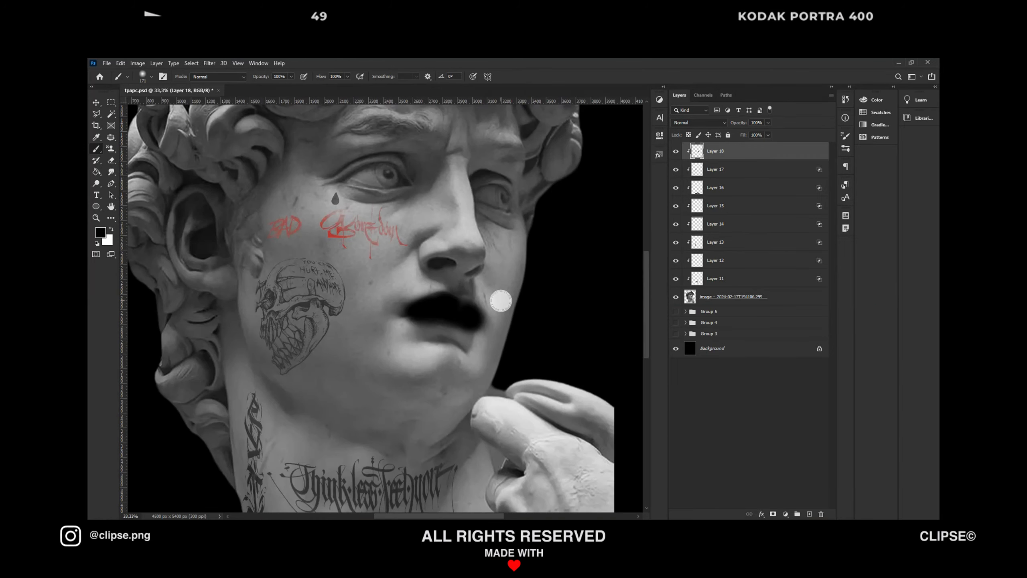
# Try to blend the black lip paint with Blend If Underlying Layer splits of 0 / 106 and 194 / 219.
pyautogui.doubleClick(752, 161)
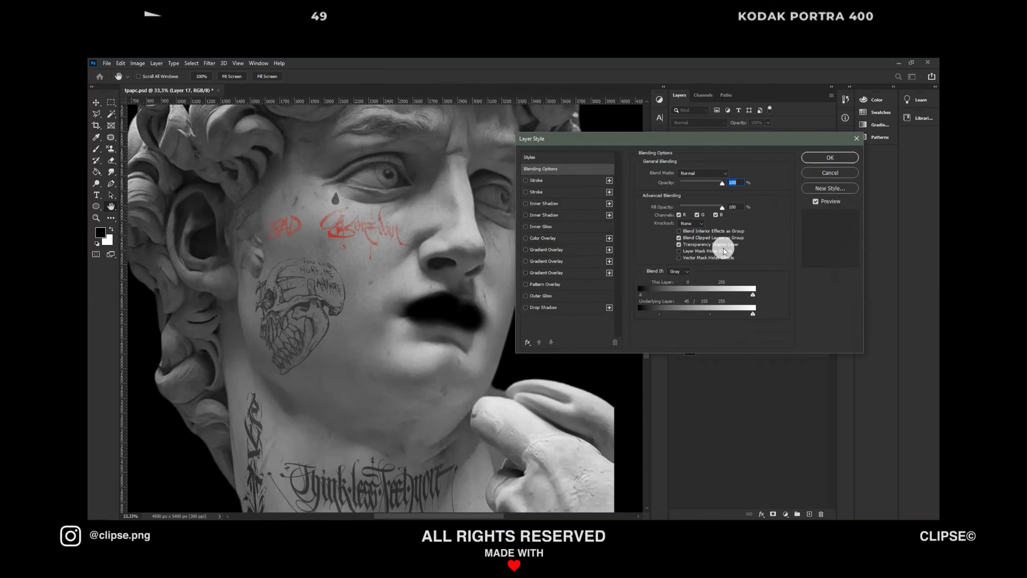
pyautogui.click(822, 176)
pyautogui.doubleClick(740, 150)
pyautogui.keyDown('alt'); pyautogui.moveTo(639, 314); pyautogui.dragTo(672, 314); pyautogui.keyUp('alt')
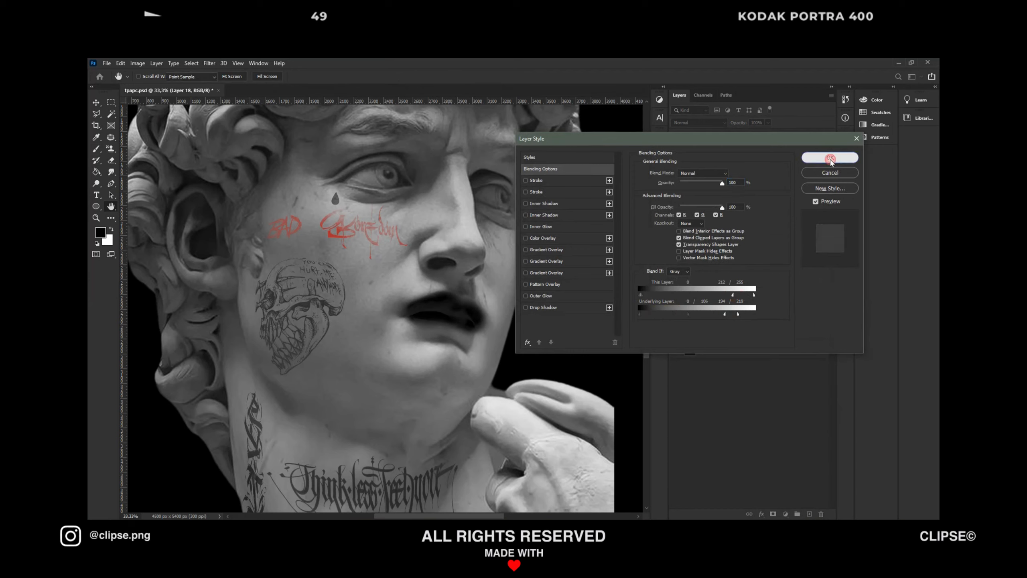
pyautogui.click(829, 158)
# Set the lip paint layer's blend mode to Soft Light and reset its Blend If ranges.
pyautogui.click(703, 123)
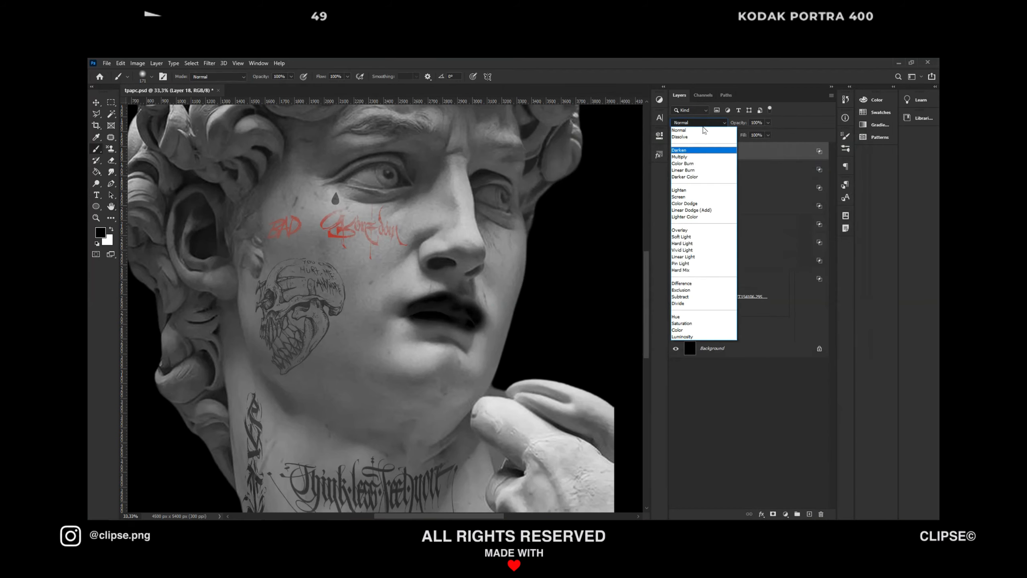
pyautogui.click(705, 236)
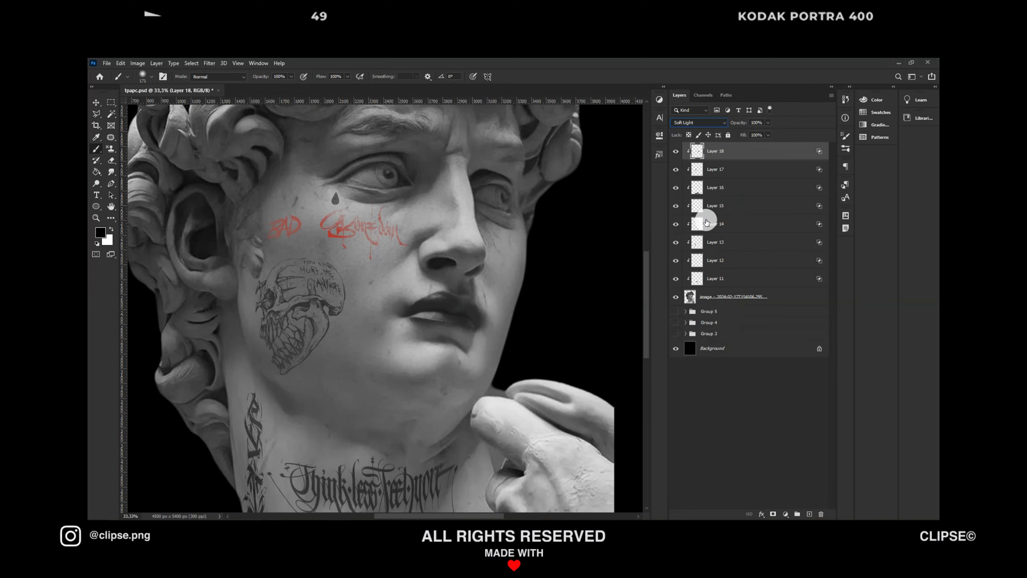
pyautogui.doubleClick(770, 156)
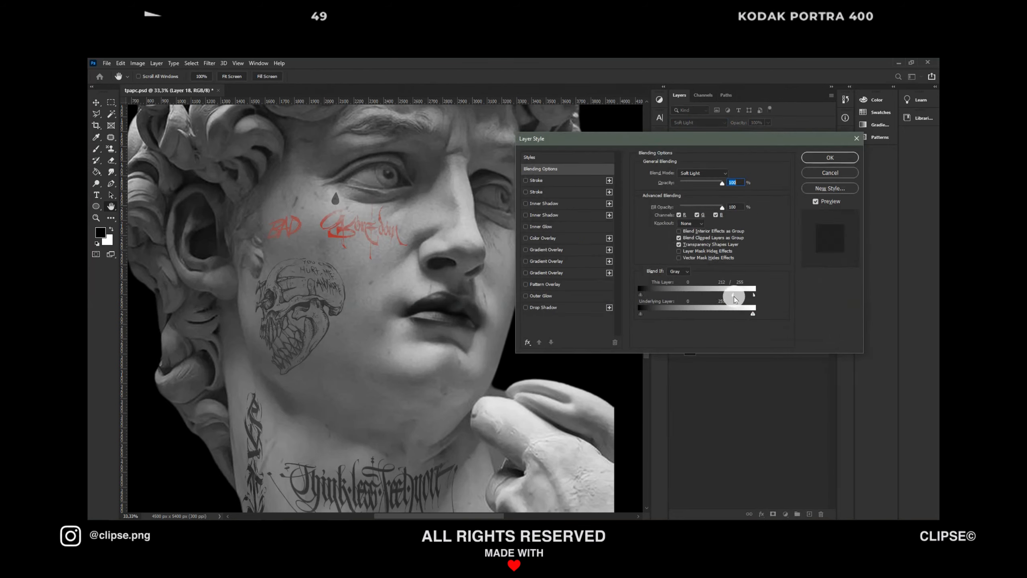
pyautogui.click(836, 172)
# Switch to a soft-edged eraser and clean up the lip shading around the mouth.
pyautogui.scroll(3, 522, 344)
pyautogui.press('e')
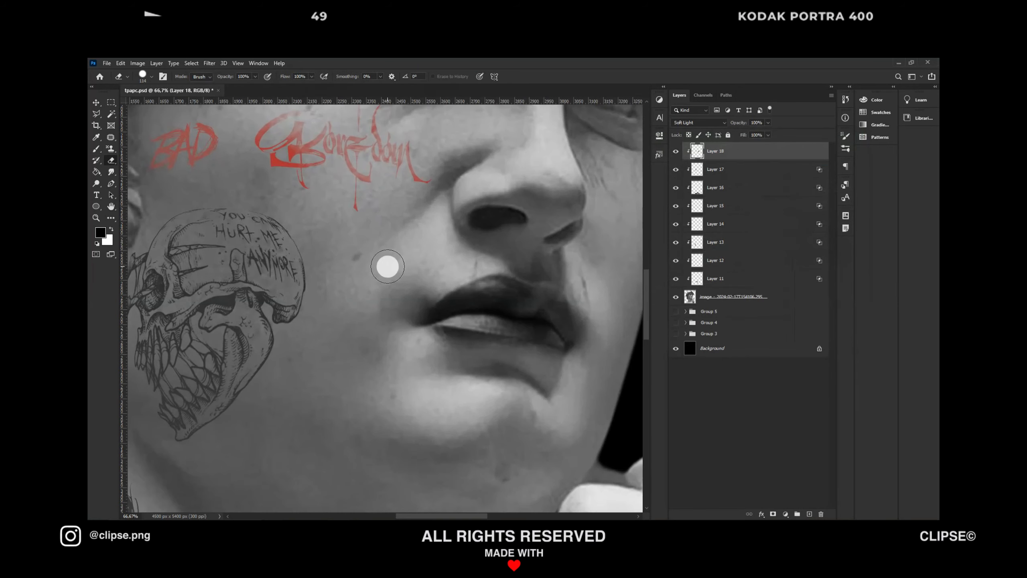
pyautogui.rightClick(385, 267)
pyautogui.click(572, 283)
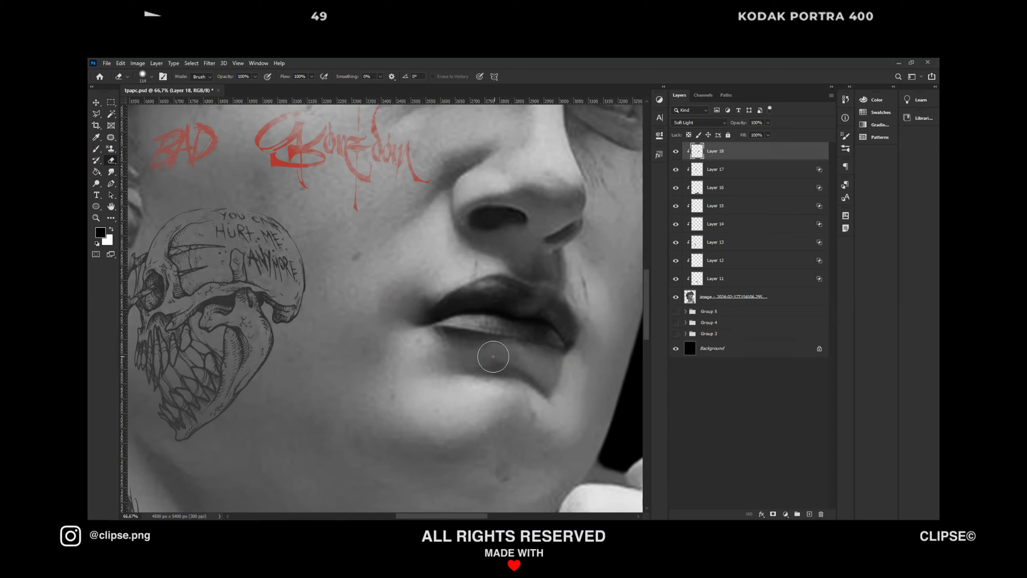
# Paste the cigarette picture onto the canvas and delete its black background with a Magic Wand selection.
pyautogui.scroll(-5, 428, 341)
pyautogui.press('v')
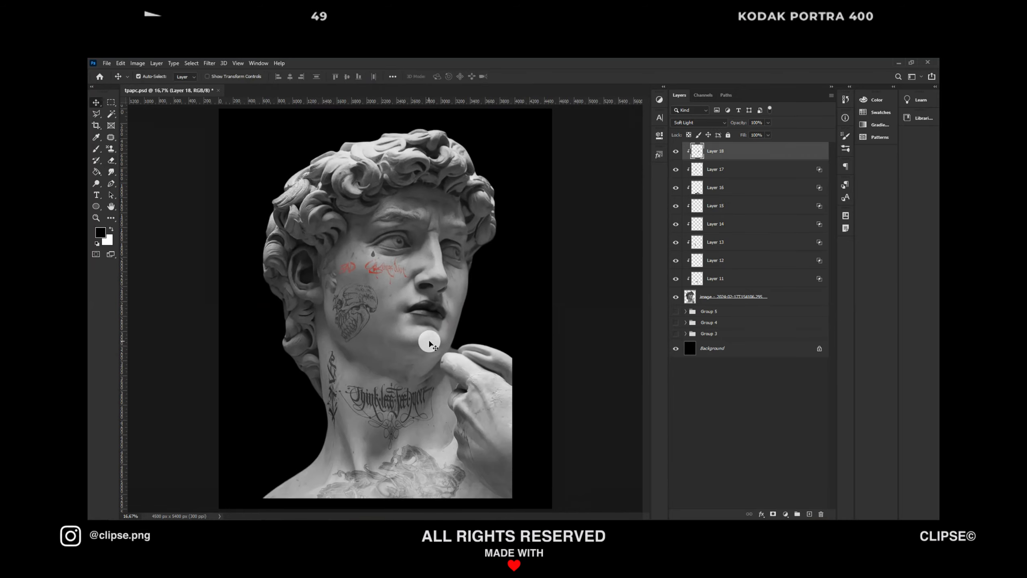
pyautogui.hotkey('ctrl', 'v')
pyautogui.hotkey('ctrl', '+')
pyautogui.hotkey('ctrl', '+')
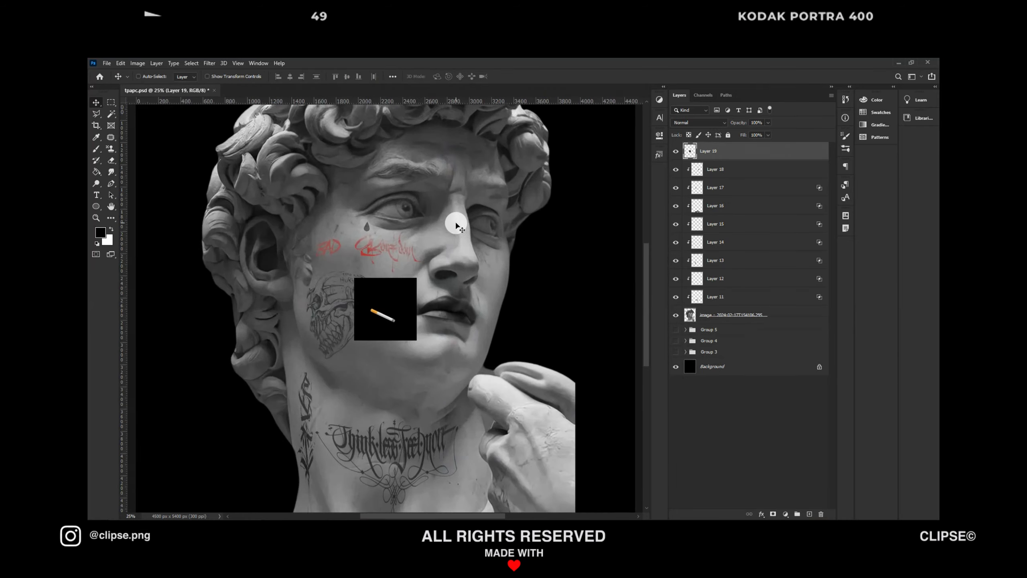
pyautogui.press('w')
pyautogui.click(401, 307)
pyautogui.press('Delete')
pyautogui.hotkey('ctrl', 'd')
# Enlarge the cigarette and place it so the orange filter sits between the statue's lips.
pyautogui.press('v')
pyautogui.hotkey('ctrl', 't')
pyautogui.hotkey('ctrl', '+')
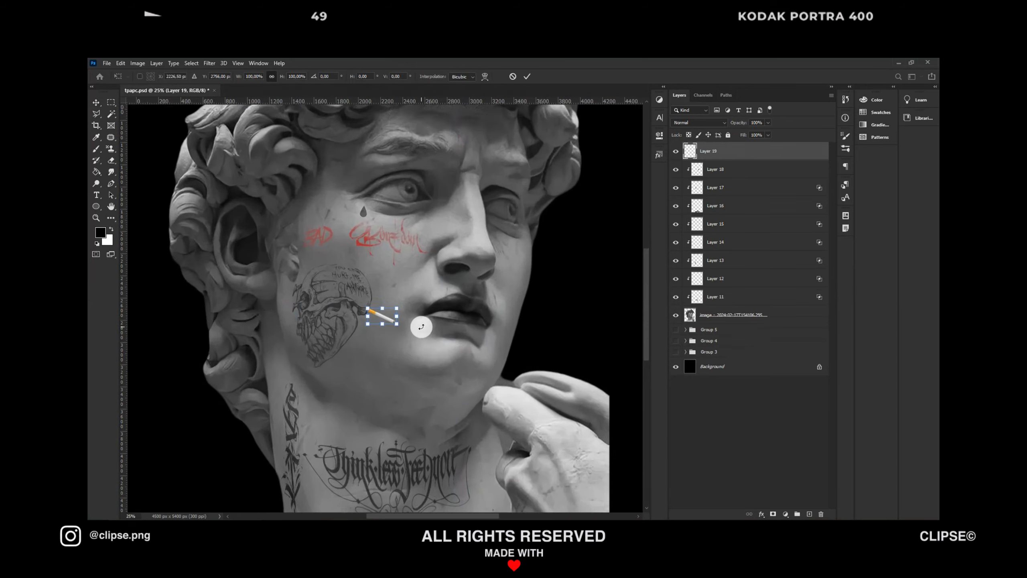
pyautogui.moveTo(399, 327); pyautogui.dragTo(531, 346)
pyautogui.press('Return')
pyautogui.hotkey('ctrl', '+')
pyautogui.hotkey('ctrl', '-')
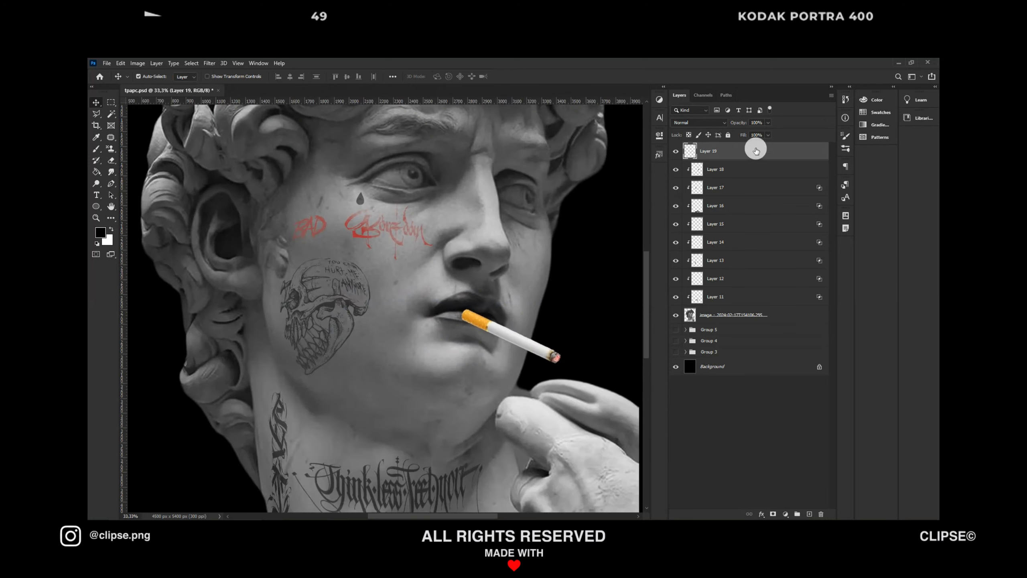
# Try to distort the cigarette by its corners so it looks shorter and points down more steeply.
pyautogui.press('e')
pyautogui.hotkey('ctrl', '+')
pyautogui.hotkey('ctrl', '+')
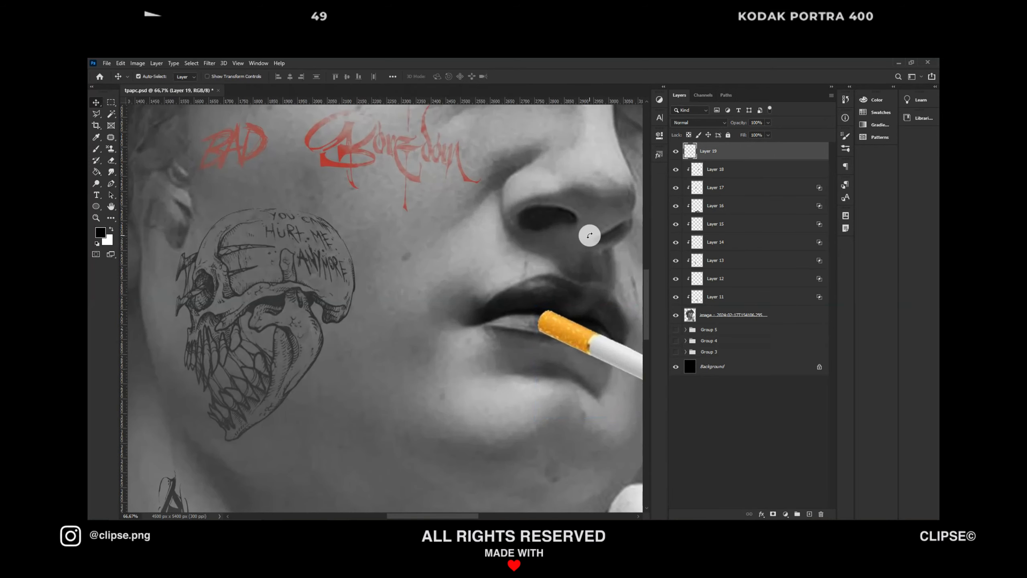
pyautogui.hotkey('ctrl', 't')
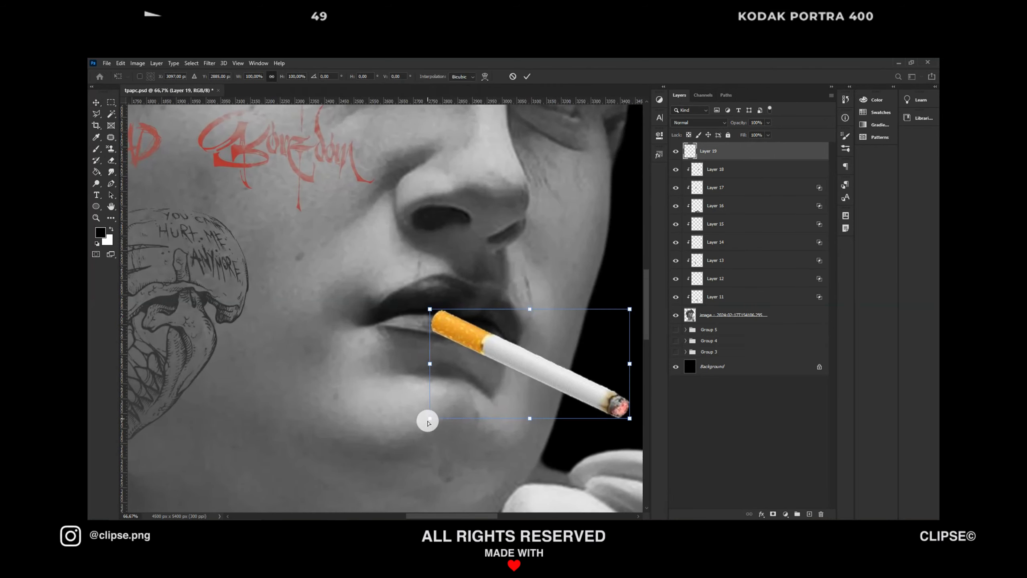
pyautogui.moveTo(427, 419); pyautogui.dragTo(444, 390)
pyautogui.moveTo(630, 308)
pyautogui.mouseDown()
pyautogui.moveTo(630, 290)
pyautogui.moveTo(647, 288)
pyautogui.moveTo(630, 289)
pyautogui.mouseUp()
pyautogui.moveTo(629, 419); pyautogui.dragTo(585, 415)
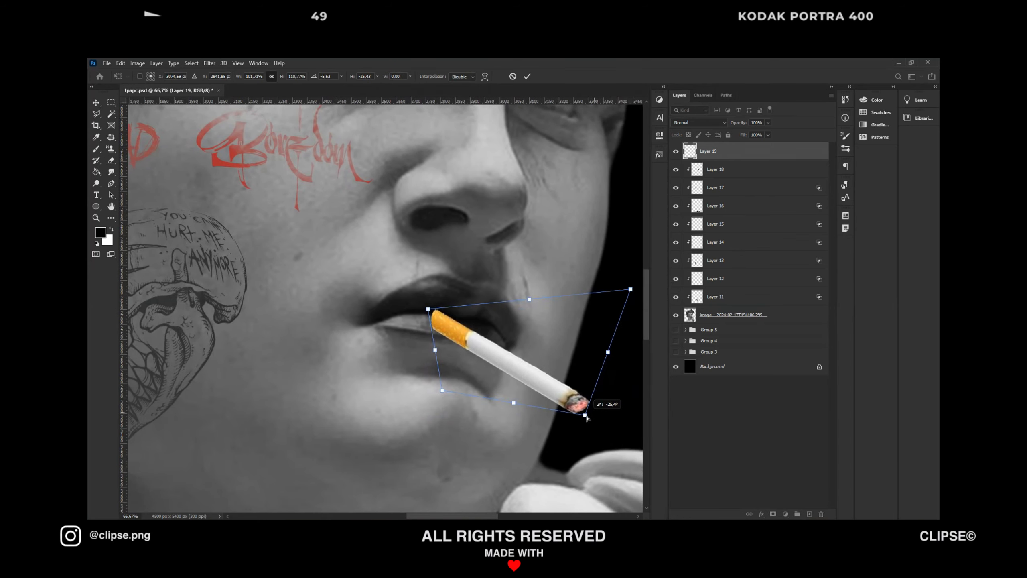
pyautogui.press('Return')
# Try to erase the filter end of the cigarette where it meets the lips.
pyautogui.press('e')
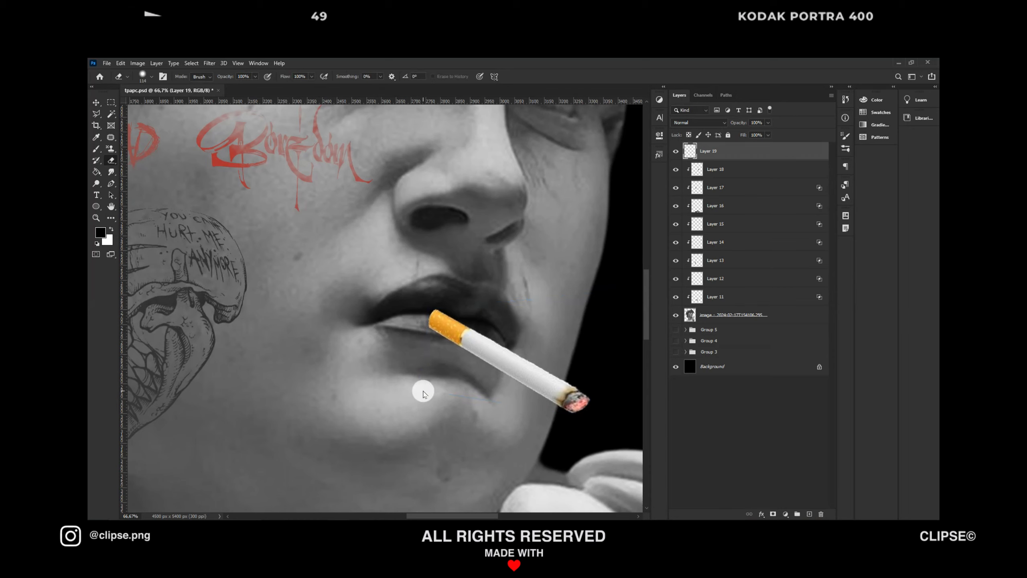
pyautogui.scroll(1, 430, 341)
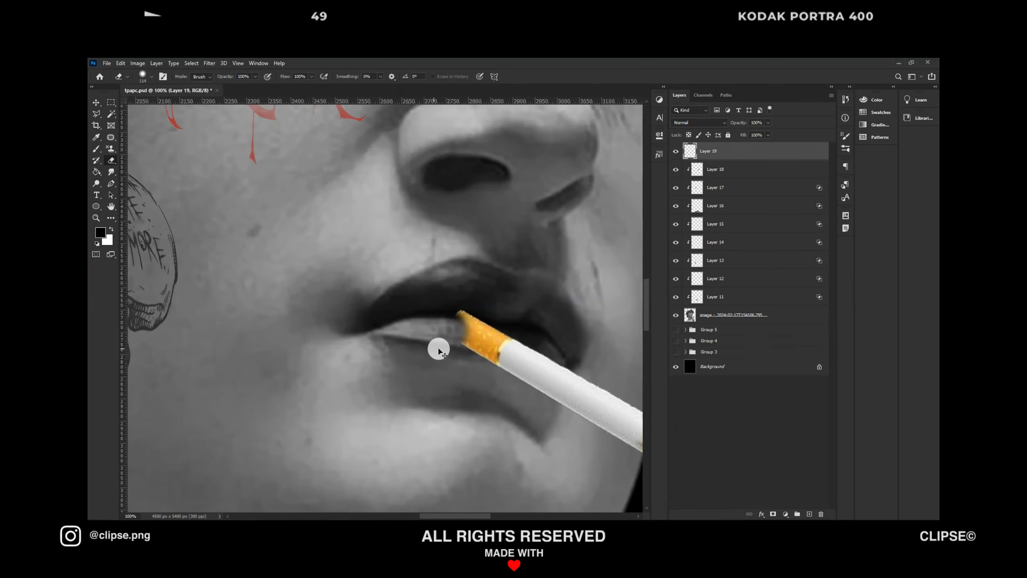
pyautogui.hscroll(5, 439, 349)
pyautogui.hotkey('ctrl', 't')
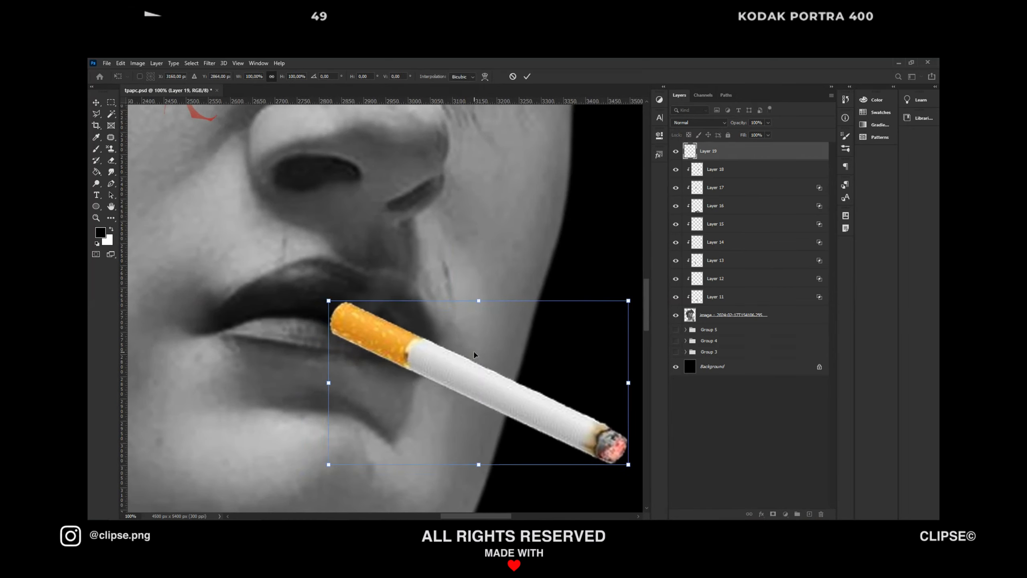
pyautogui.press('Return')
# Lower the cigarette layer's fill to 42% and erase the filter's end where the upper lip covers it.
pyautogui.moveTo(742, 136); pyautogui.dragTo(717, 139)
pyautogui.hotkey('ctrl', '+')
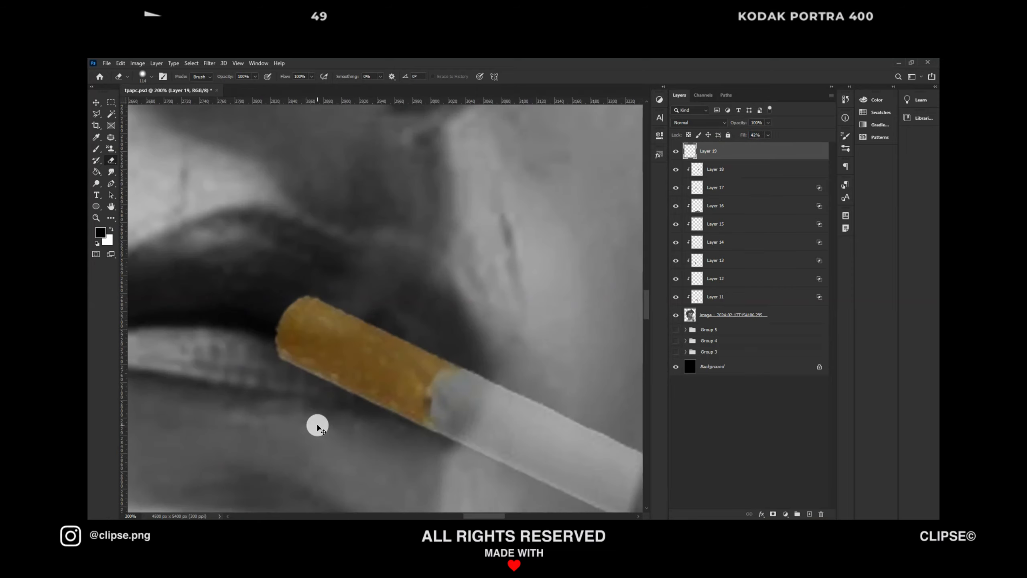
pyautogui.hotkey('ctrl', '+')
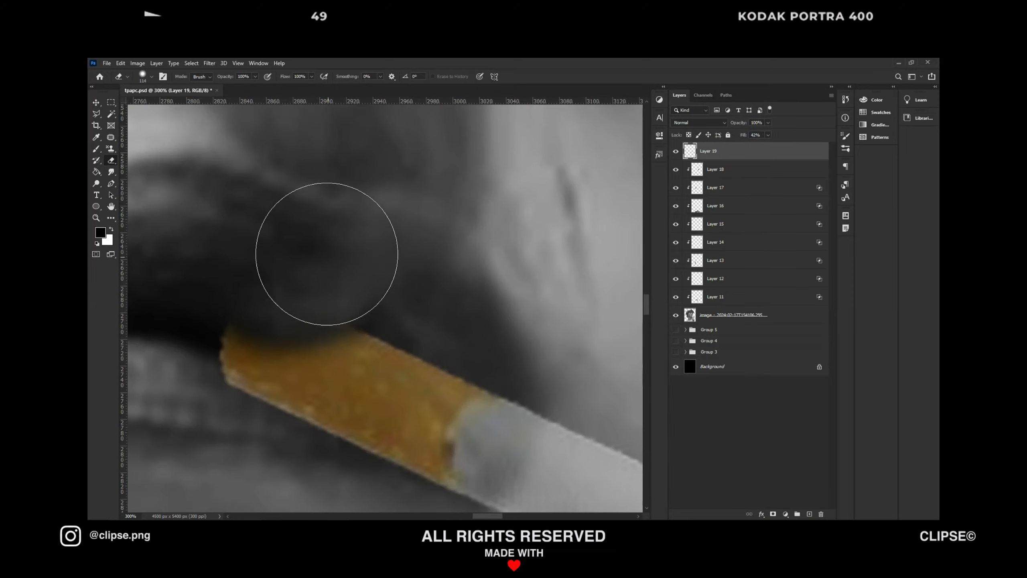
pyautogui.moveTo(184, 280)
pyautogui.mouseDown()
pyautogui.moveTo(173, 342)
pyautogui.moveTo(166, 330)
pyautogui.moveTo(198, 295)
pyautogui.mouseUp()
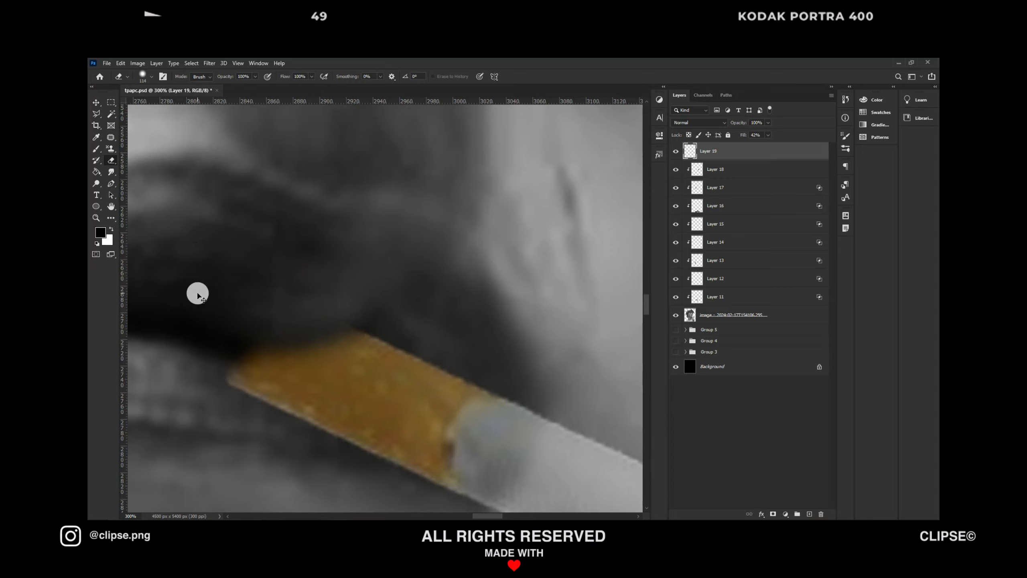
pyautogui.hotkey('ctrl', '0')
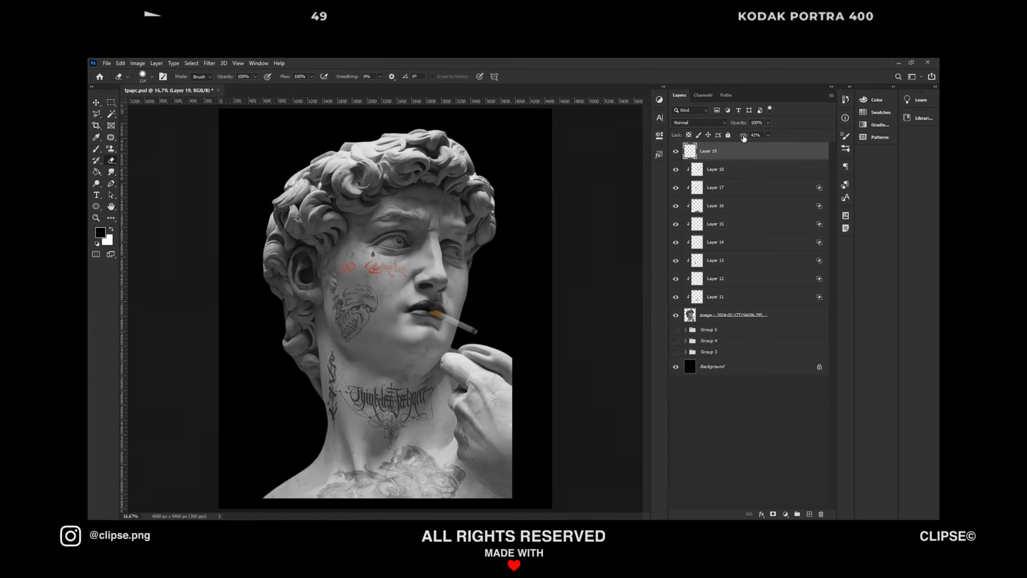
# Place the flame picture scaled down to about 83% and delete its black background with a Color Range selection.
pyautogui.press('v')
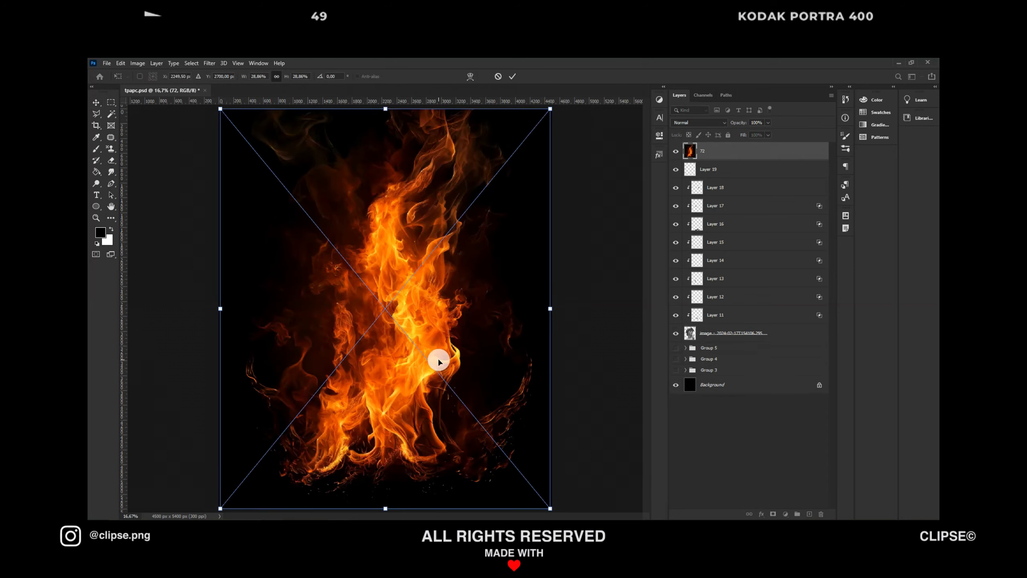
pyautogui.moveTo(550, 113); pyautogui.dragTo(523, 142)
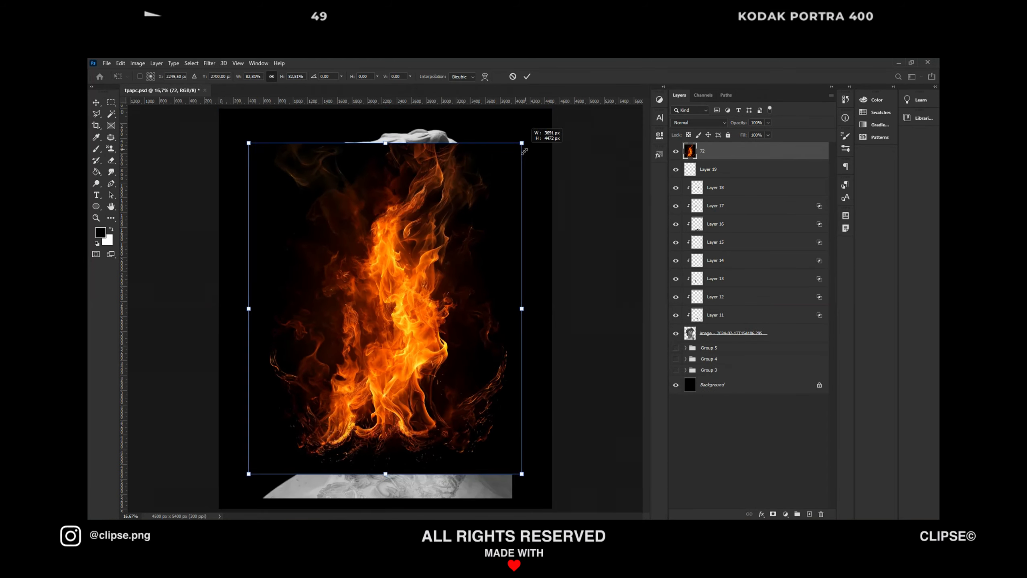
pyautogui.click(191, 63)
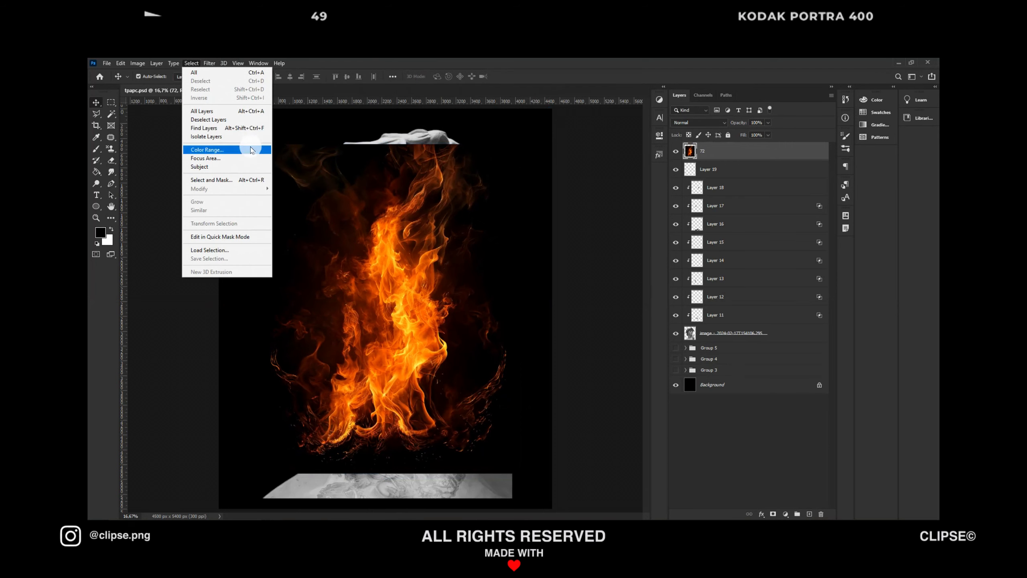
pyautogui.click(248, 149)
pyautogui.click(278, 223)
pyautogui.click(762, 149)
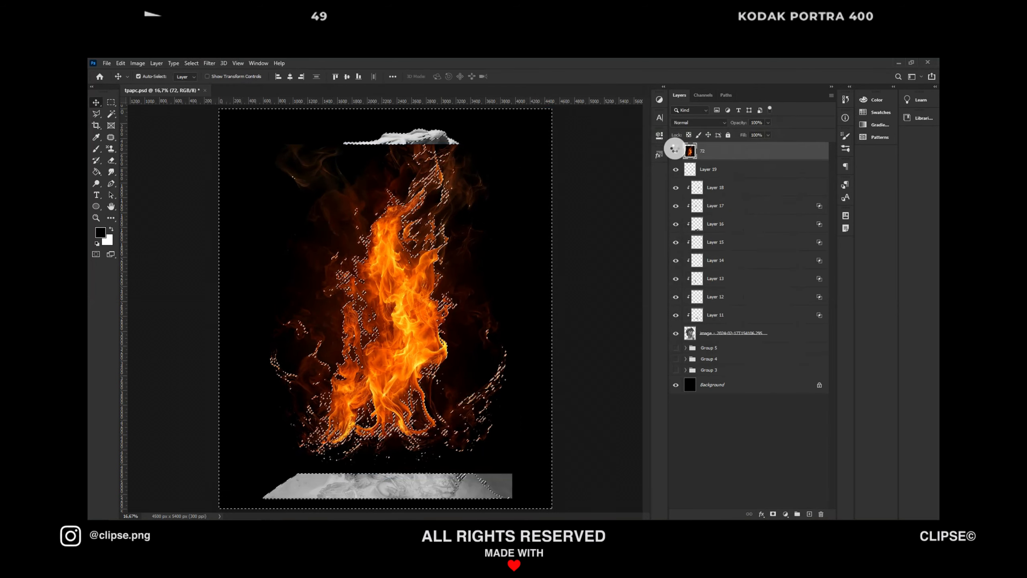
pyautogui.press('Delete')
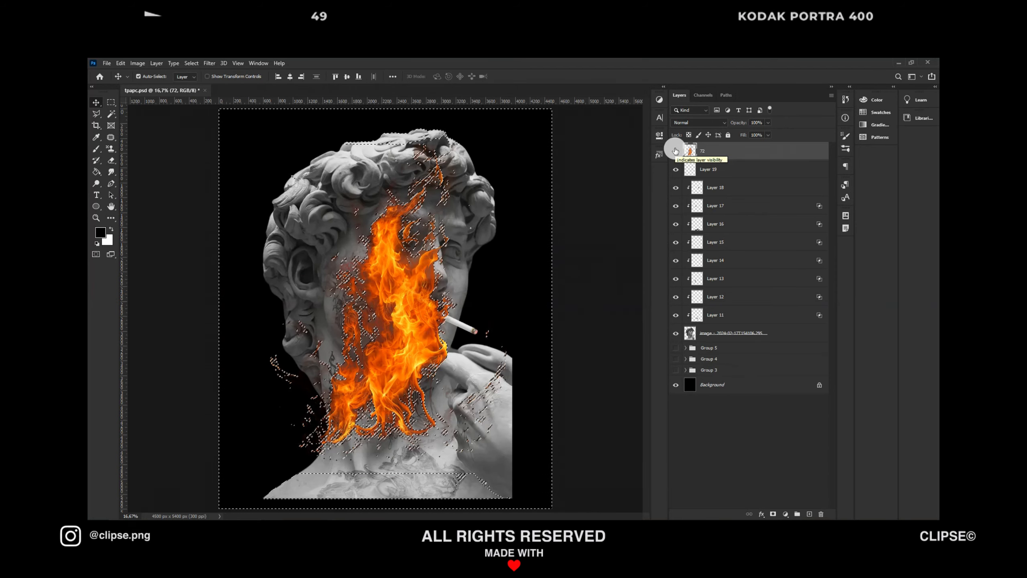
pyautogui.hotkey('ctrl', 'd')
# Scale the cut-out flame down to about 45%.
pyautogui.hotkey('ctrl', 't')
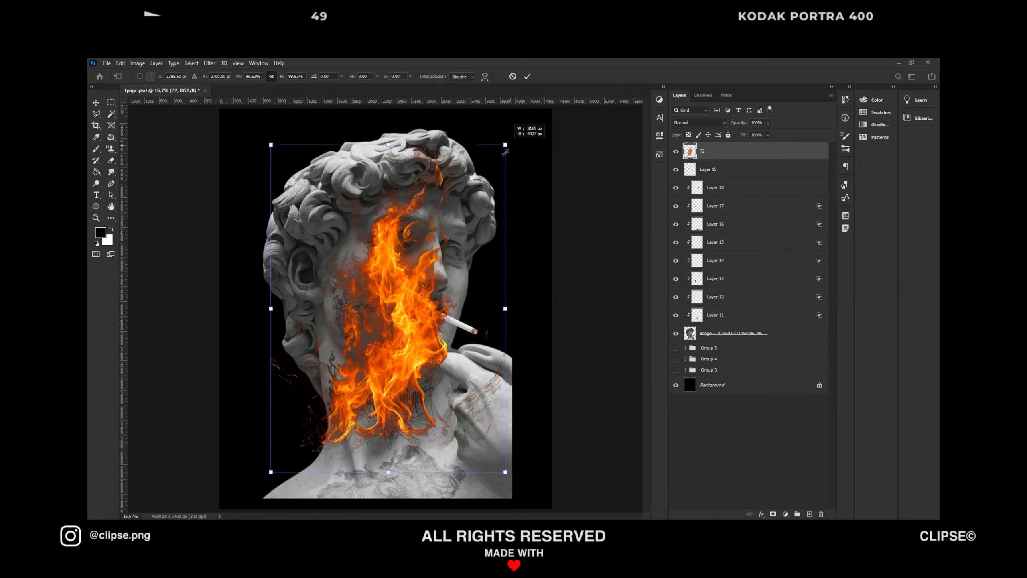
pyautogui.moveTo(515, 141); pyautogui.dragTo(427, 252)
pyautogui.moveTo(428, 473); pyautogui.dragTo(402, 437)
pyautogui.press('Return')
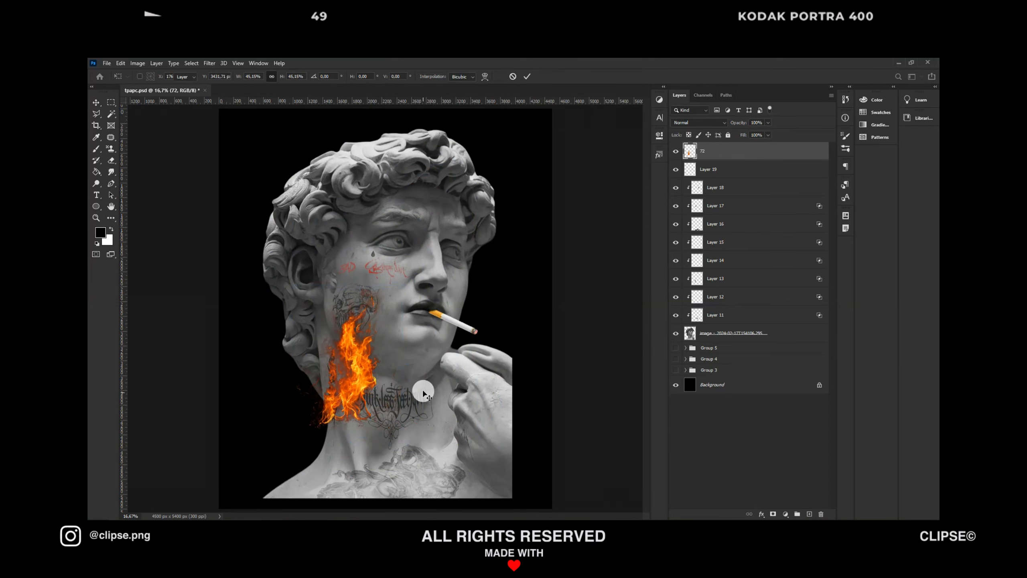
# Move the flame over the cigarette's burning end and shrink it further.
pyautogui.hotkey('ctrl', 't')
pyautogui.hotkey('ctrl', '+')
pyautogui.moveTo(363, 348); pyautogui.dragTo(538, 267)
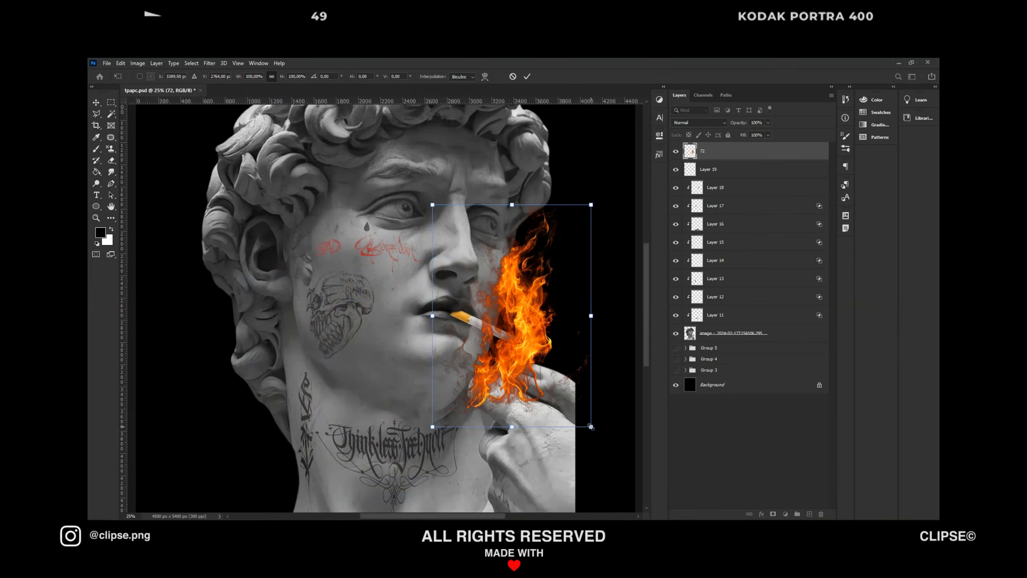
pyautogui.moveTo(584, 419); pyautogui.dragTo(538, 360)
pyautogui.press('Return')
# Reduce the flame slightly more and seat its base on the cigarette's glowing tip.
pyautogui.hotkey('ctrl', '+')
pyautogui.hotkey('ctrl', '+')
pyautogui.hscroll(5, 538, 359)
pyautogui.hotkey('ctrl', 't')
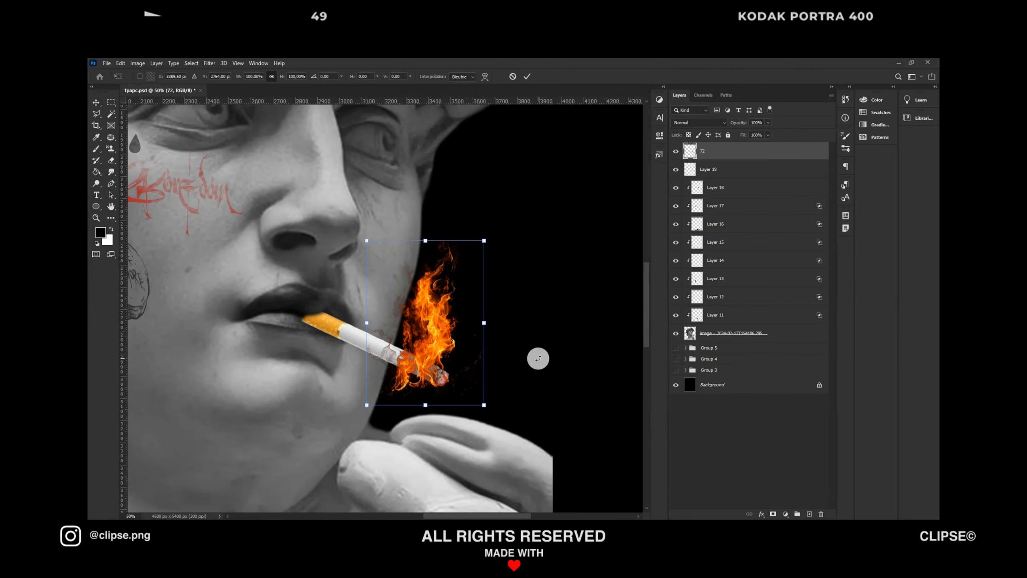
pyautogui.moveTo(485, 403); pyautogui.dragTo(475, 391)
pyautogui.moveTo(450, 360); pyautogui.dragTo(449, 360)
# Warp the flame so its lower part bends upward and its body leans away from the face above the cigarette's tip.
pyautogui.rightClick(450, 376)
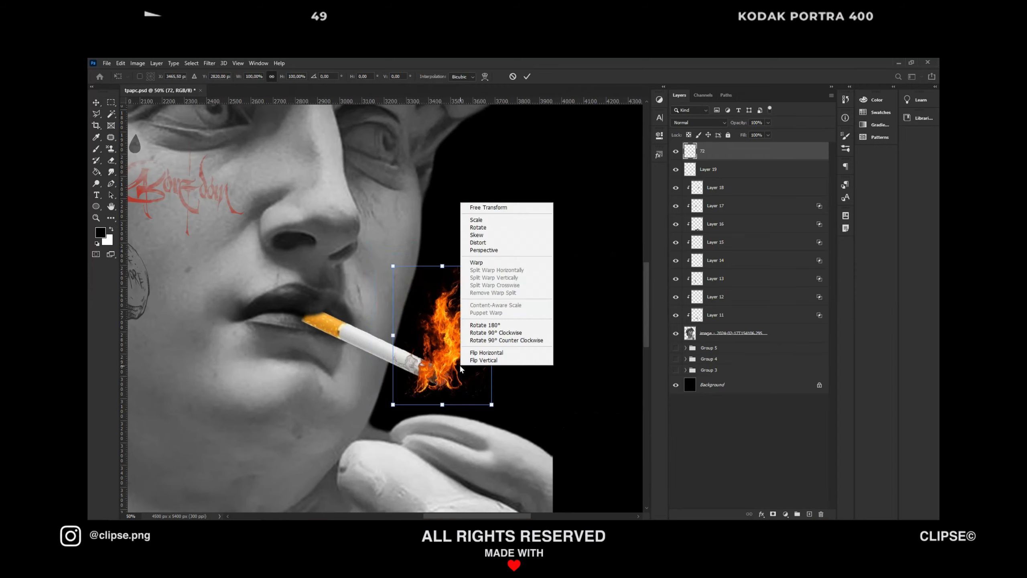
pyautogui.click(481, 267)
pyautogui.hotkey('ctrl', '+')
pyautogui.hotkey('ctrl', '+')
pyautogui.moveTo(476, 467); pyautogui.dragTo(500, 442)
pyautogui.moveTo(564, 435); pyautogui.dragTo(488, 429)
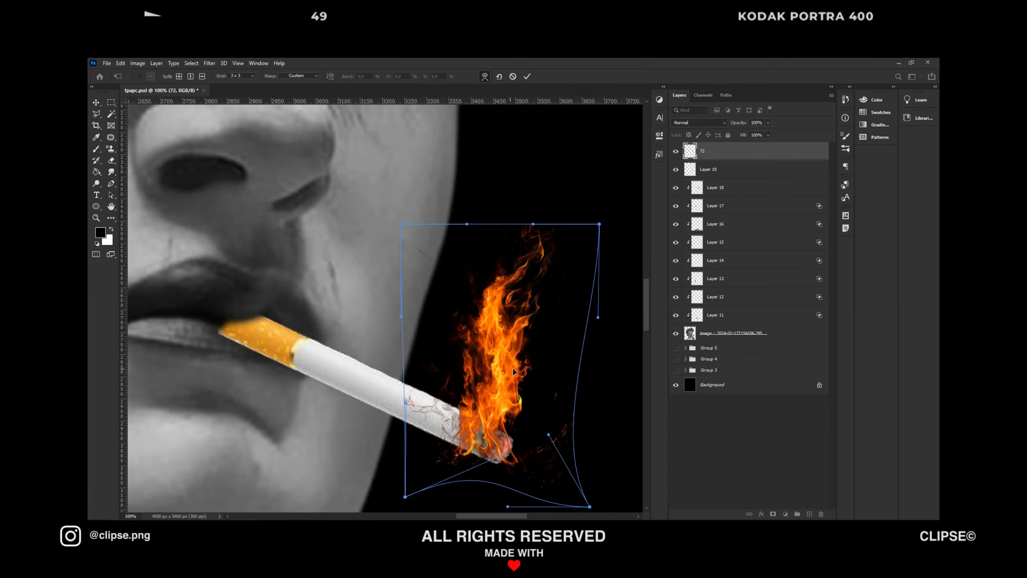
pyautogui.moveTo(501, 357); pyautogui.dragTo(524, 344)
pyautogui.press('Return')
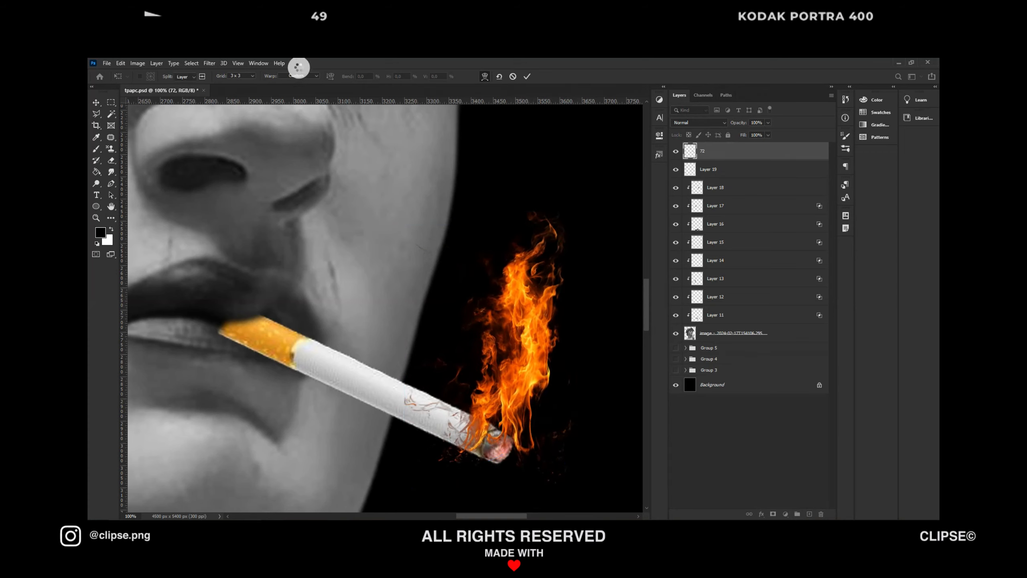
# Warp the flame on a 3 x 3 grid, narrowing its base onto the glowing tip and widening its upper part.
pyautogui.hotkey('ctrl', 't')
pyautogui.rightClick(532, 269)
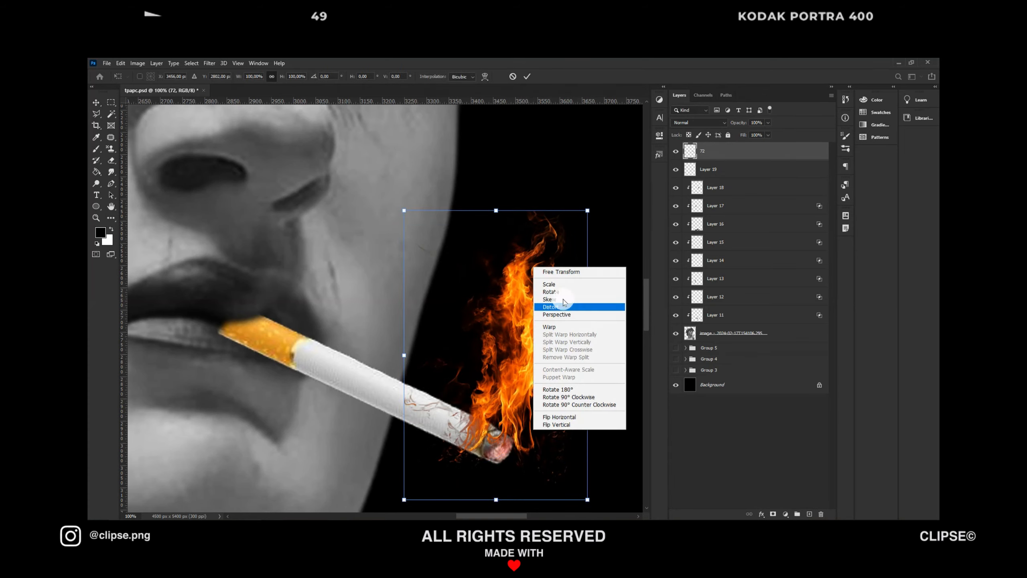
pyautogui.click(542, 306)
pyautogui.click(236, 77)
pyautogui.click(240, 105)
pyautogui.moveTo(468, 441); pyautogui.dragTo(504, 456)
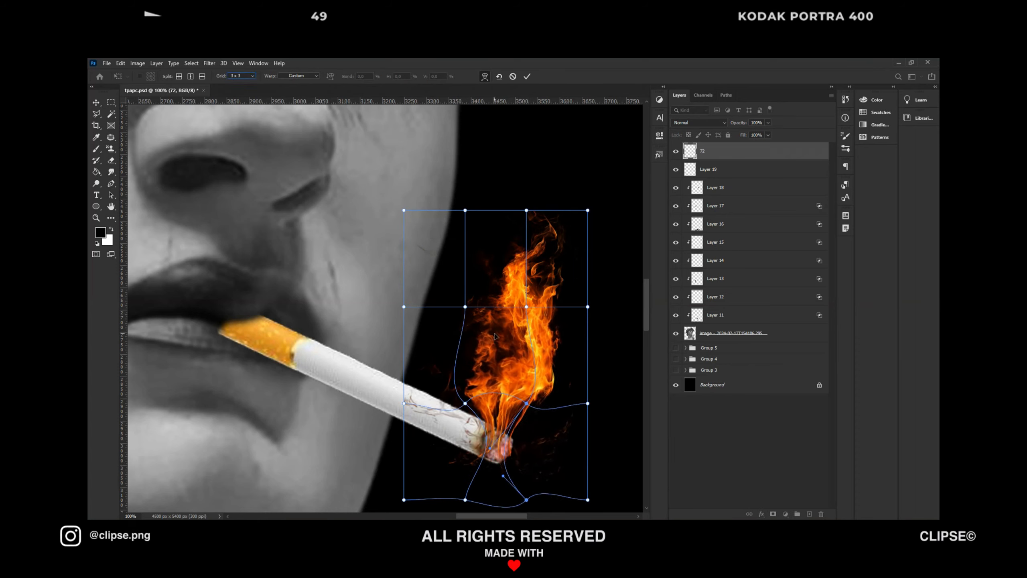
pyautogui.moveTo(496, 272); pyautogui.dragTo(482, 260)
pyautogui.moveTo(549, 273); pyautogui.dragTo(568, 260)
# Refine the flame's warp near its base so it wraps around the cigarette's burning end, and apply it.
pyautogui.moveTo(504, 394); pyautogui.dragTo(307, 172)
pyautogui.hotkey('ctrl', '+')
pyautogui.hotkey('ctrl', '+')
pyautogui.moveTo(540, 413); pyautogui.dragTo(507, 424)
pyautogui.scroll(-1, 558, 432)
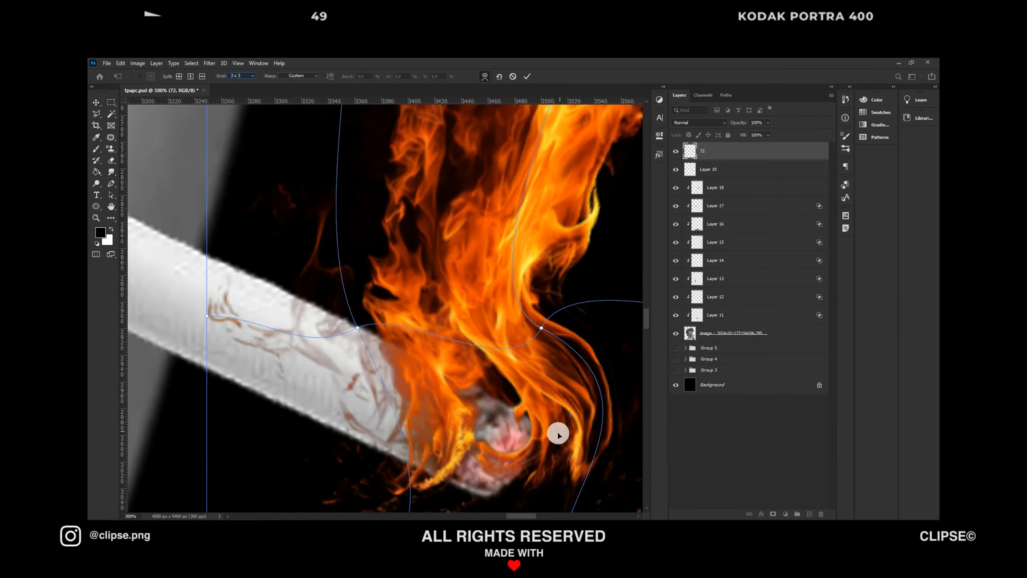
pyautogui.moveTo(541, 327); pyautogui.dragTo(566, 317)
pyautogui.scroll(-3, 566, 317)
pyautogui.moveTo(603, 409); pyautogui.dragTo(504, 421)
pyautogui.moveTo(391, 423); pyautogui.dragTo(427, 415)
pyautogui.hotkey('ctrl', '-')
pyautogui.hotkey('ctrl', '-')
pyautogui.hotkey('ctrl', '-')
pyautogui.click(524, 77)
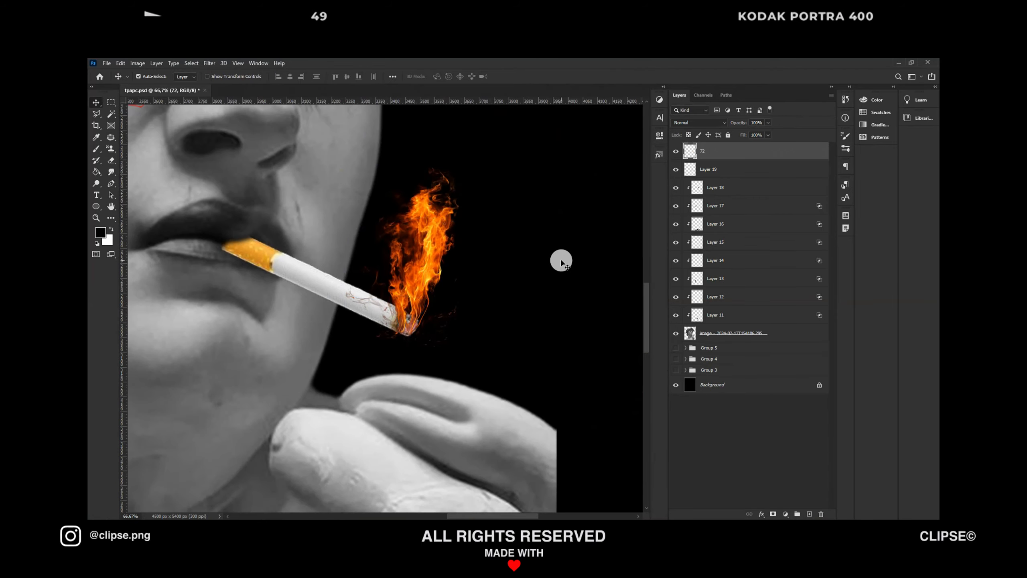
# Stretch the flame slightly with a free transform so its base covers the cigarette's tip.
pyautogui.hotkey('ctrl', '-')
pyautogui.hotkey('ctrl', '-')
pyautogui.hotkey('ctrl', '-')
pyautogui.hotkey('ctrl', 't')
pyautogui.hotkey('ctrl', '+')
pyautogui.hotkey('ctrl', '+')
pyautogui.hotkey('ctrl', '+')
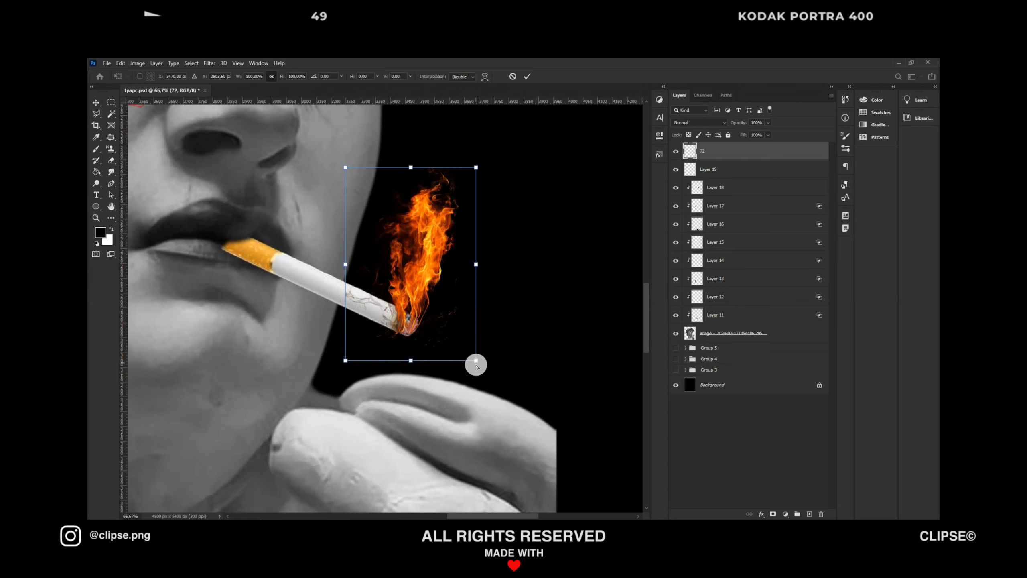
pyautogui.moveTo(476, 364); pyautogui.dragTo(476, 377)
pyautogui.press('Return')
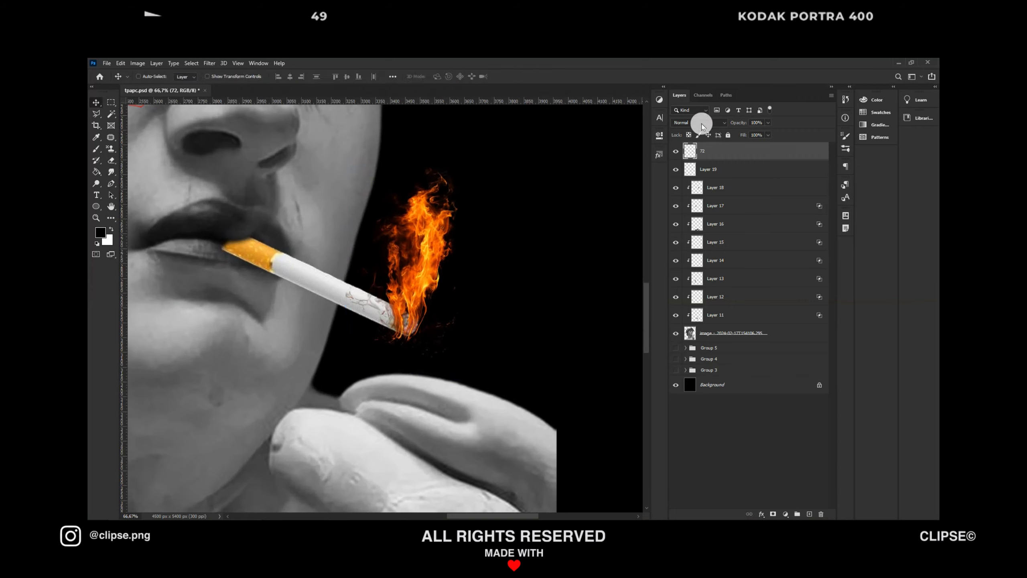
# Lighten the flame with Hue/Saturation, setting the Yellows to saturation +16 and lightness +73.
pyautogui.hotkey('ctrl', 'u')
pyautogui.click(559, 183)
pyautogui.click(559, 199)
pyautogui.moveTo(584, 233); pyautogui.dragTo(616, 253)
pyautogui.click(547, 183)
pyautogui.click(544, 216)
pyautogui.click(541, 187)
pyautogui.click(543, 208)
pyautogui.click(592, 232)
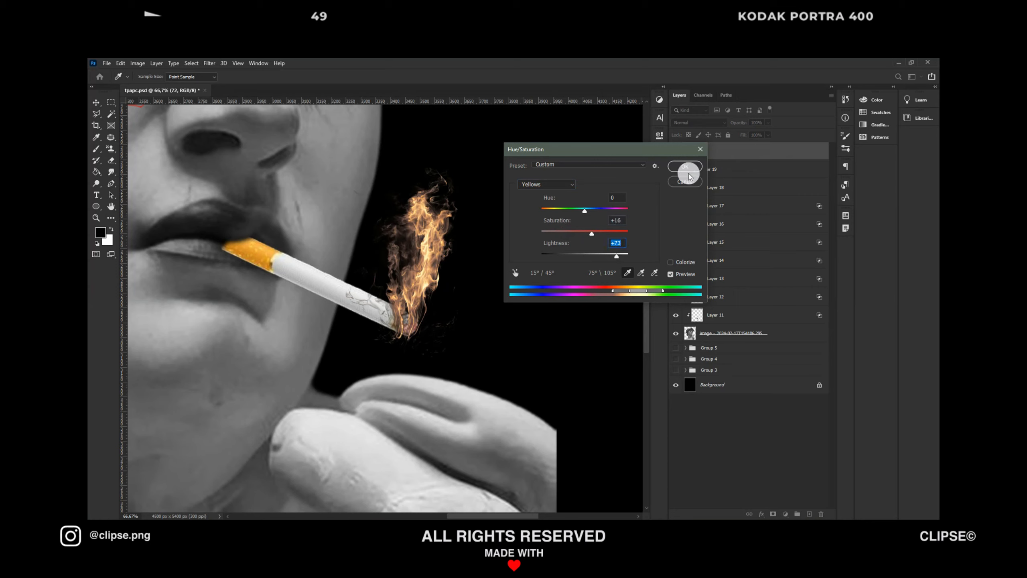
pyautogui.click(687, 168)
# Compare blend modes for the flame layer and set it to Lighten.
pyautogui.click(700, 123)
pyautogui.scroll(-10, 700, 122)
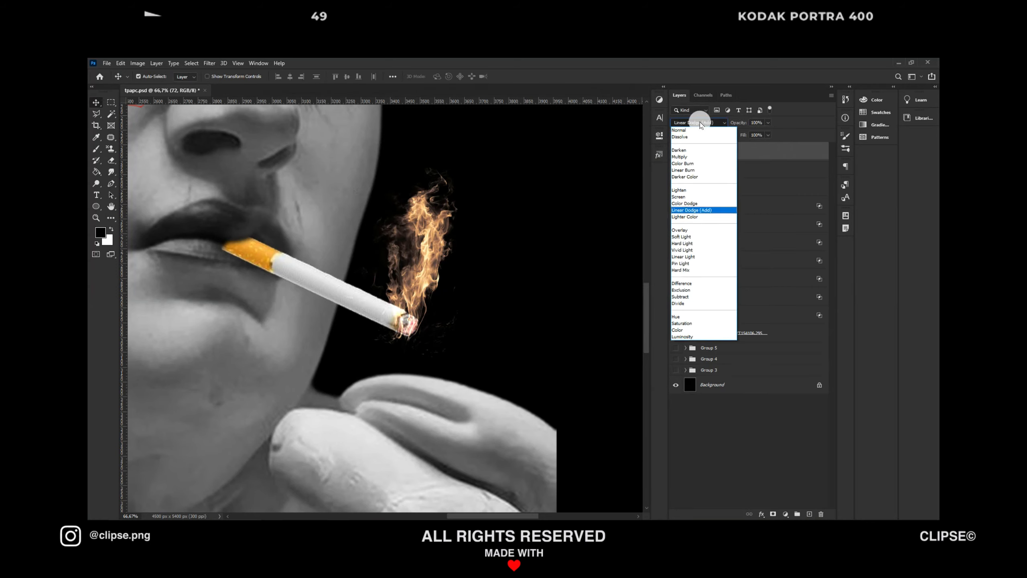
pyautogui.scroll(-12, 701, 125)
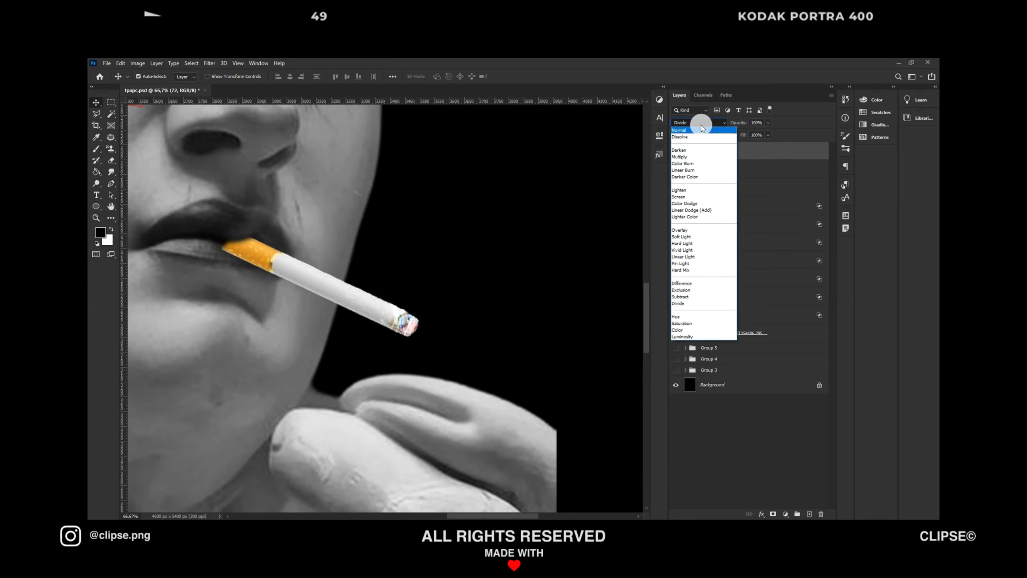
pyautogui.click(701, 130)
pyautogui.click(737, 439)
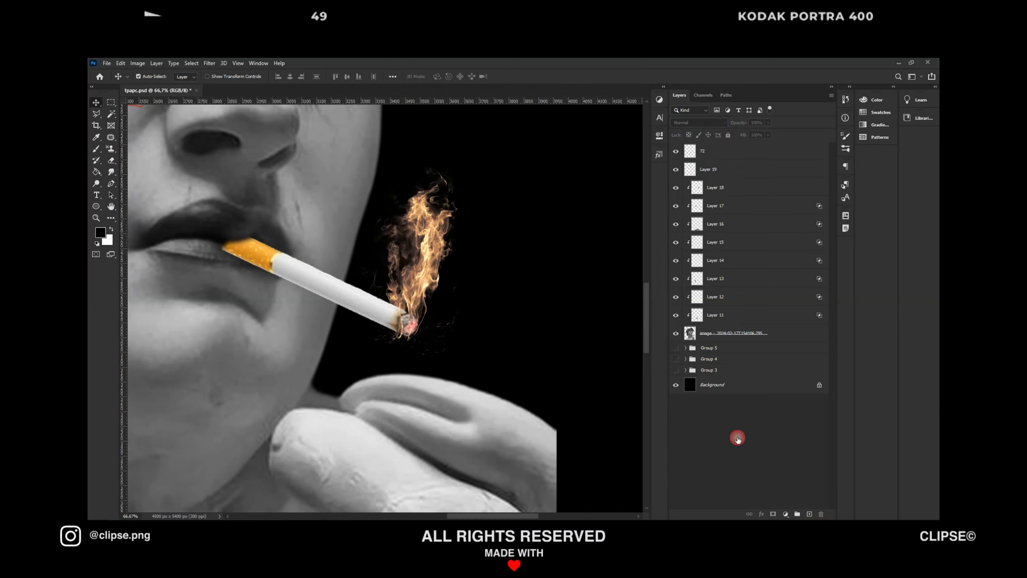
# Erase the stray flame wisps below and beside the cigarette's tip with a soft Eraser.
pyautogui.click(790, 154)
pyautogui.press('e')
pyautogui.hotkey('alt', 'e')
pyautogui.click(766, 149)
pyautogui.hotkey('alt', 'e')
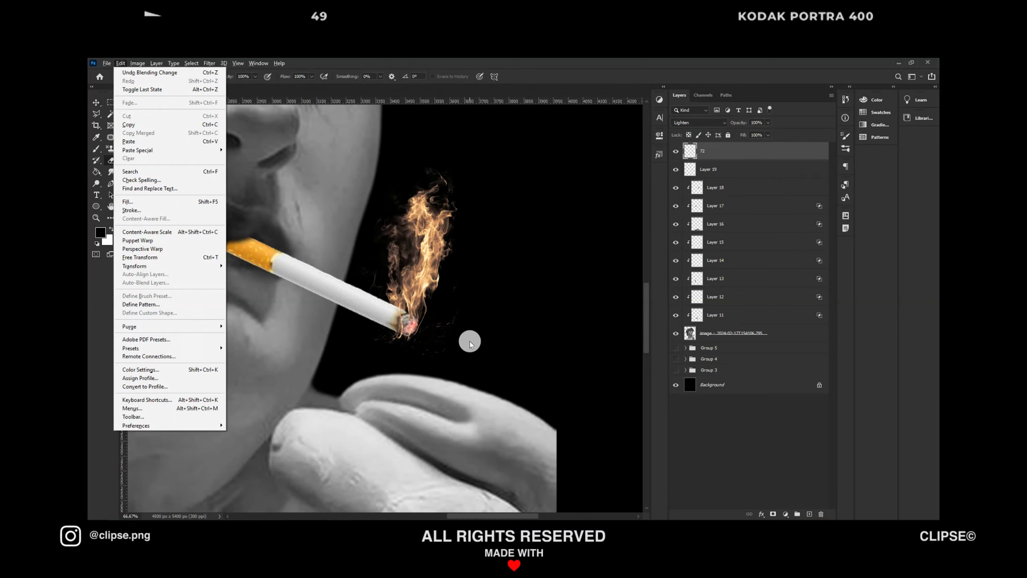
pyautogui.click(512, 345)
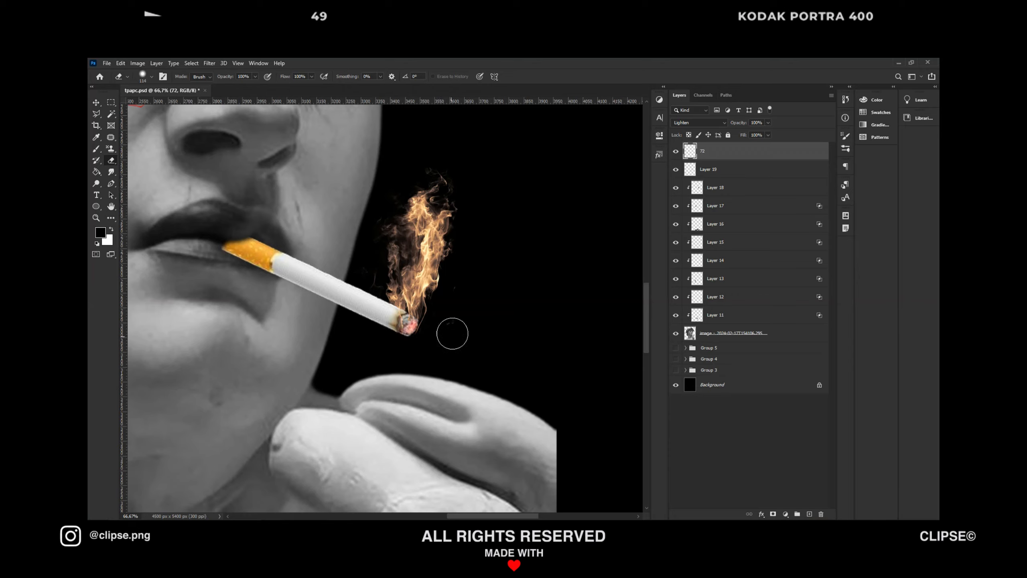
# Group the flame, cigarette, tattoo and statue layers, and stamp them into a merged copy with the group hidden.
pyautogui.hotkey('ctrl', '-')
pyautogui.hotkey('ctrl', '-')
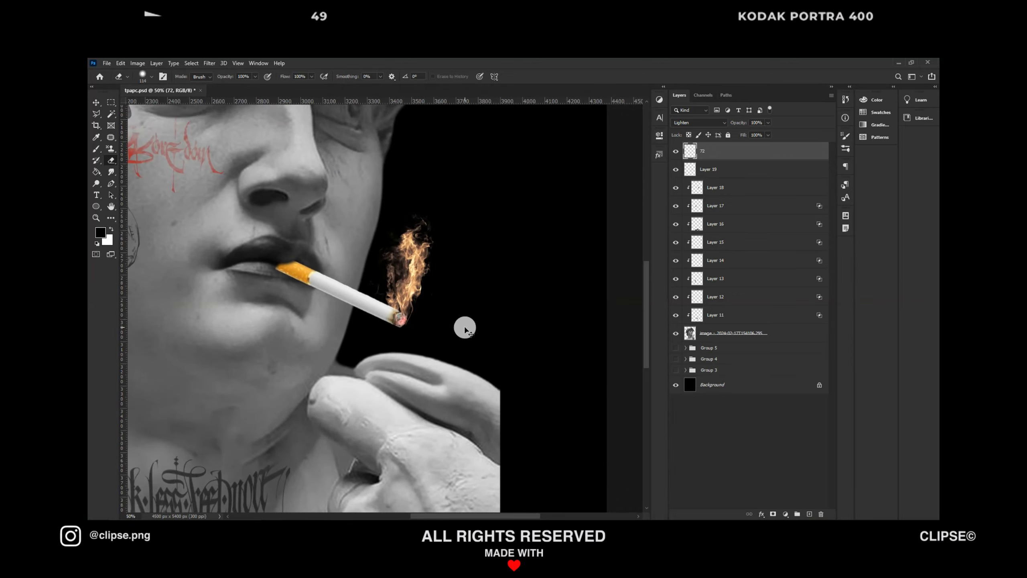
pyautogui.hotkey('ctrl', '-')
pyautogui.hotkey('ctrl', '-')
pyautogui.click(524, 408)
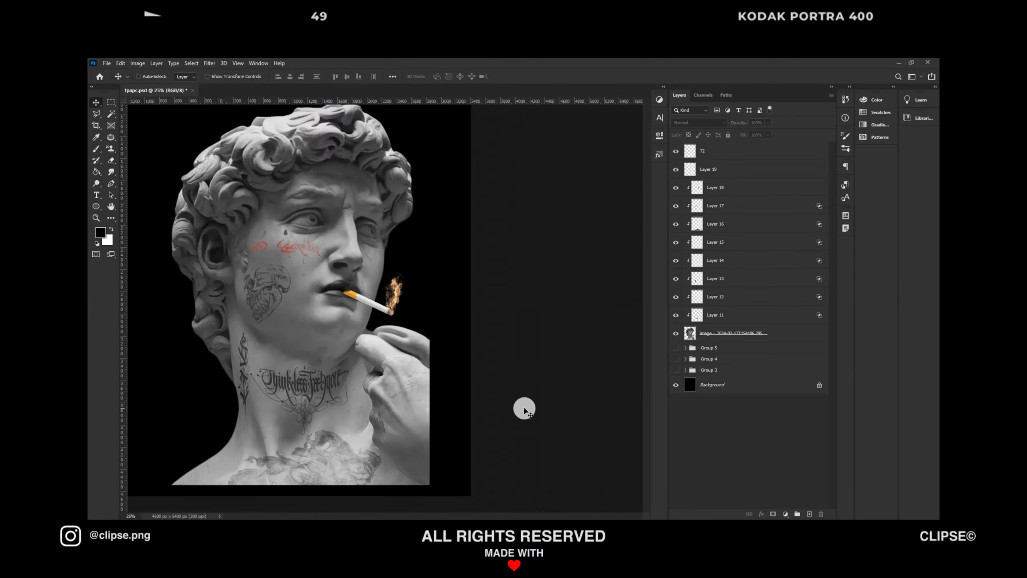
pyautogui.hotkey('ctrl', '-')
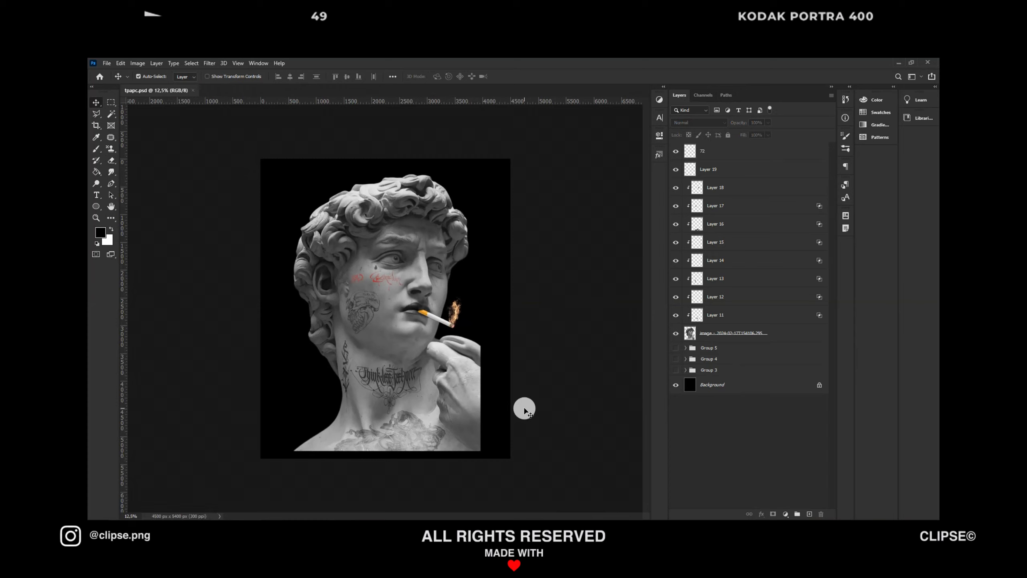
pyautogui.click(717, 148)
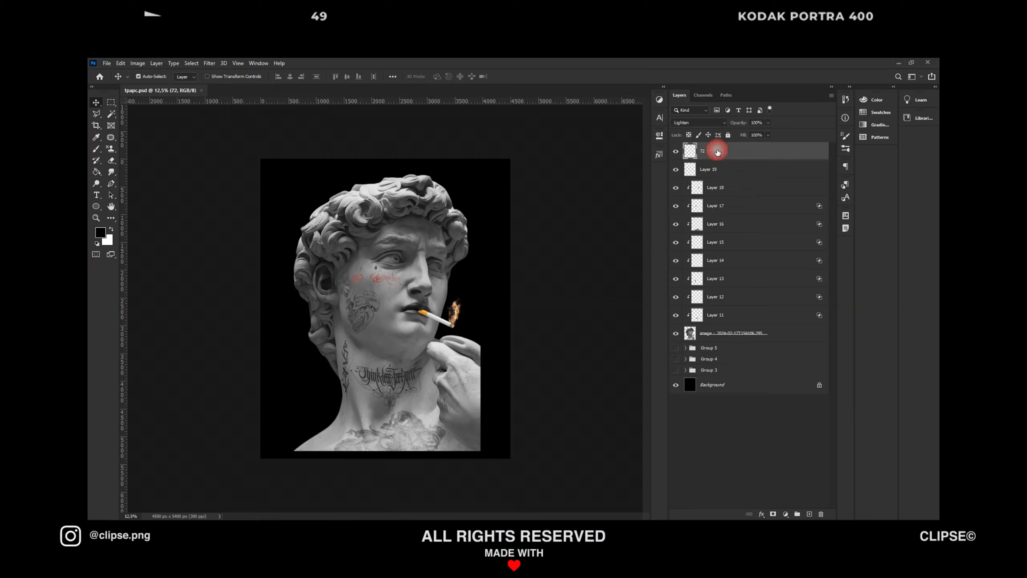
pyautogui.keyDown('shift'); pyautogui.click(744, 331); pyautogui.keyUp('shift')
pyautogui.hotkey('ctrl', 'g')
pyautogui.hotkey('ctrl', 'alt', 'e')
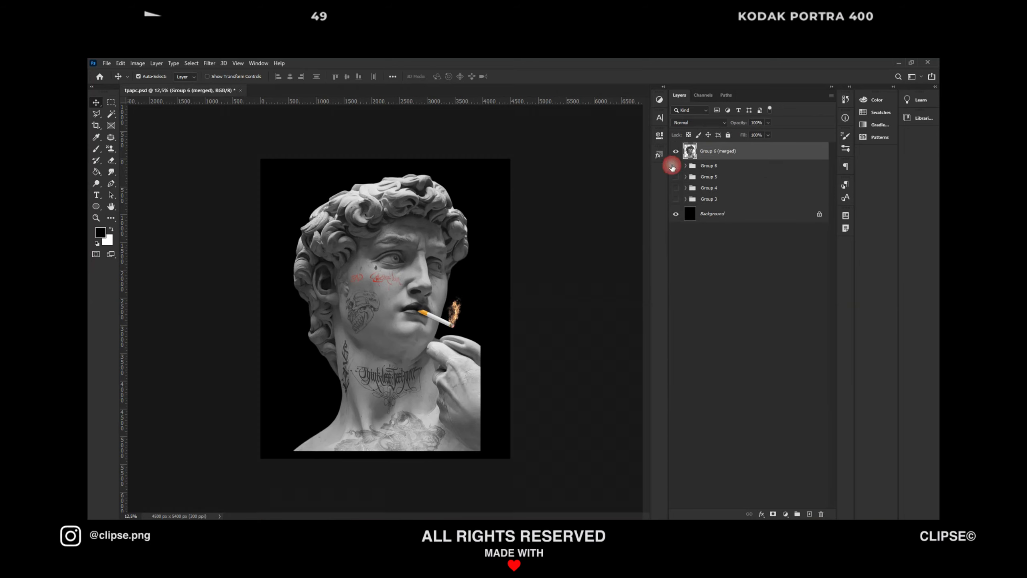
pyautogui.click(785, 514)
pyautogui.click(796, 505)
pyautogui.click(635, 240)
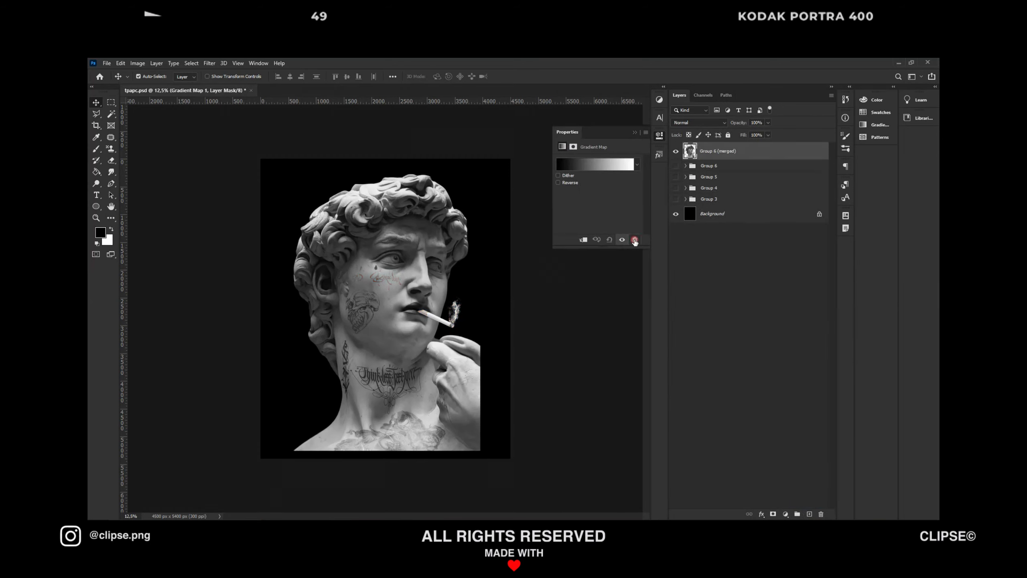
# Add a Threshold adjustment, tune its level and clip it to the merged statue layer.
pyautogui.click(785, 514)
pyautogui.click(808, 484)
pyautogui.moveTo(599, 211); pyautogui.dragTo(586, 211)
pyautogui.click(737, 170)
pyautogui.click(583, 220)
pyautogui.click(728, 147)
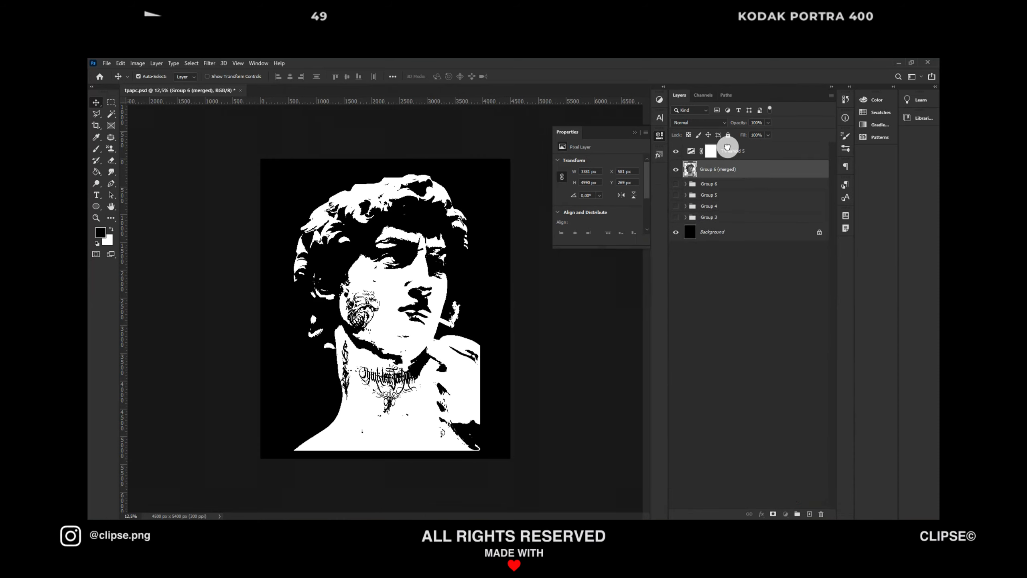
pyautogui.click(600, 223)
pyautogui.click(584, 243)
# Fine-tune the merged statue layer's tones with Curves and Levels.
pyautogui.click(737, 169)
pyautogui.hotkey('ctrl', 'm')
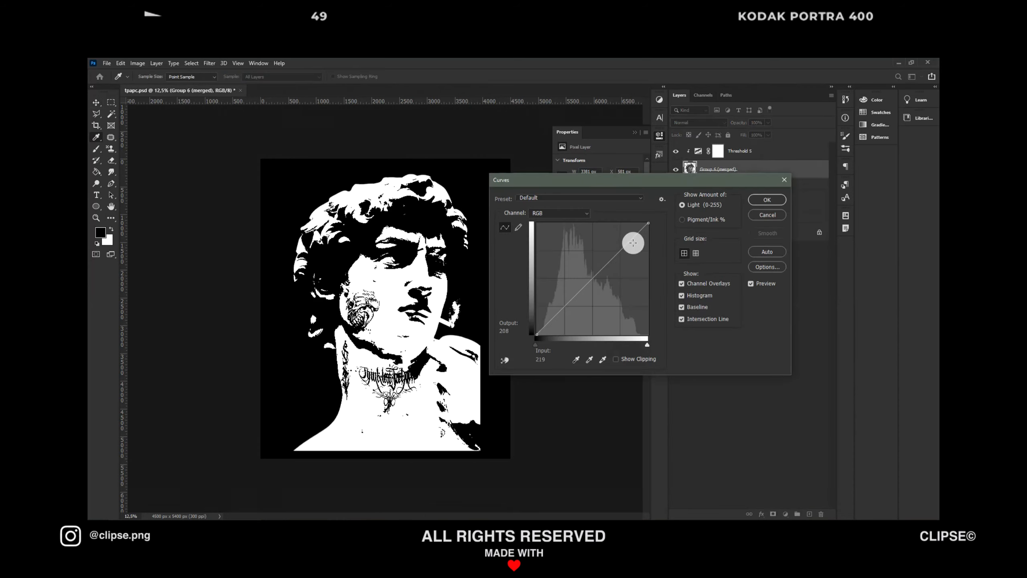
pyautogui.moveTo(633, 239); pyautogui.dragTo(634, 245)
pyautogui.click(766, 199)
pyautogui.hotkey('ctrl', 'l')
pyautogui.moveTo(518, 250); pyautogui.dragTo(522, 251)
pyautogui.moveTo(576, 251)
pyautogui.mouseDown()
pyautogui.moveTo(561, 252)
pyautogui.moveTo(570, 250)
pyautogui.mouseUp()
pyautogui.click(665, 168)
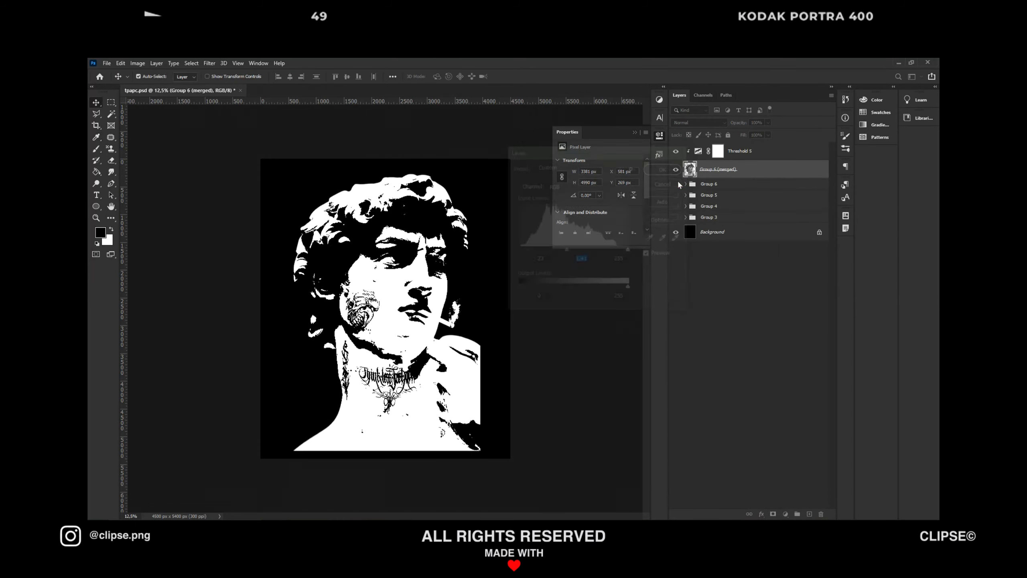
# Replace the Threshold adjustment with a Gradient Map clipped to the merged statue layer.
pyautogui.click(753, 151)
pyautogui.hotkey('ctrl', 'e')
pyautogui.click(785, 514)
pyautogui.click(809, 495)
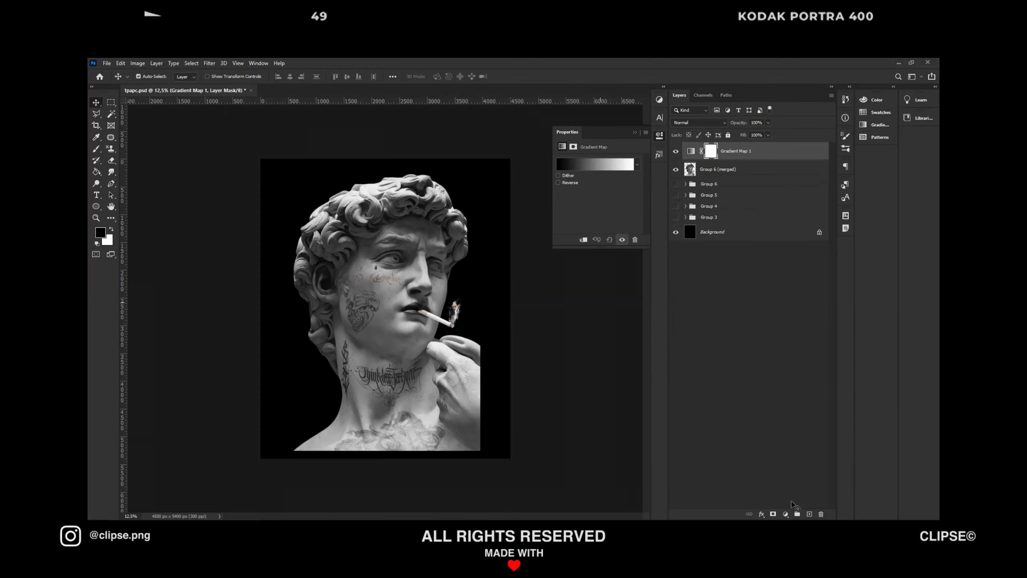
pyautogui.click(586, 241)
# Edit the Gradient Map's gradient and load the blue, yellow and coral preset from the KMIXC GRADIENTS folder.
pyautogui.click(624, 164)
pyautogui.scroll(-10, 673, 207)
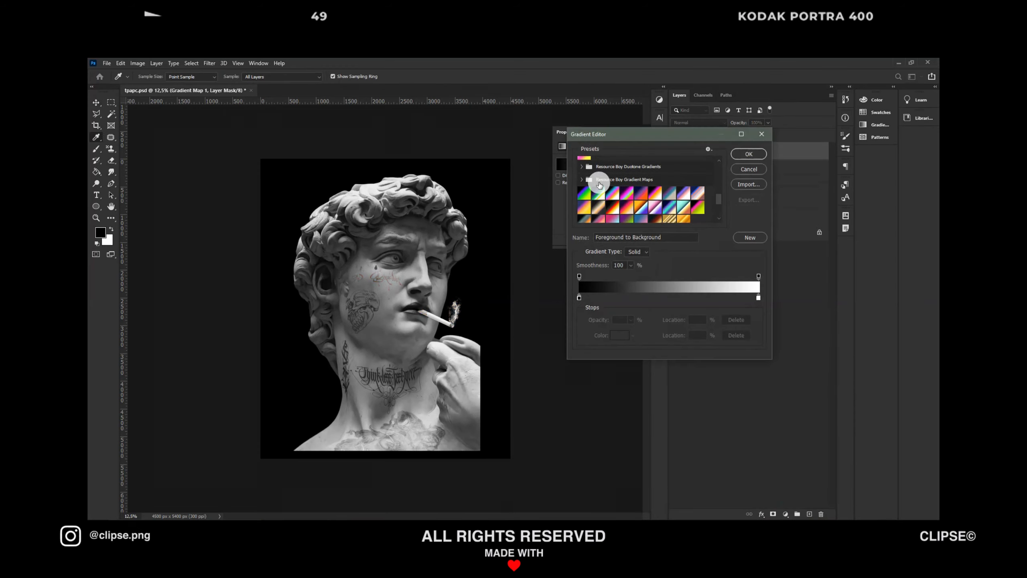
pyautogui.click(582, 205)
pyautogui.scroll(-2, 582, 206)
pyautogui.click(593, 188)
pyautogui.scroll(-1, 599, 187)
pyautogui.click(621, 190)
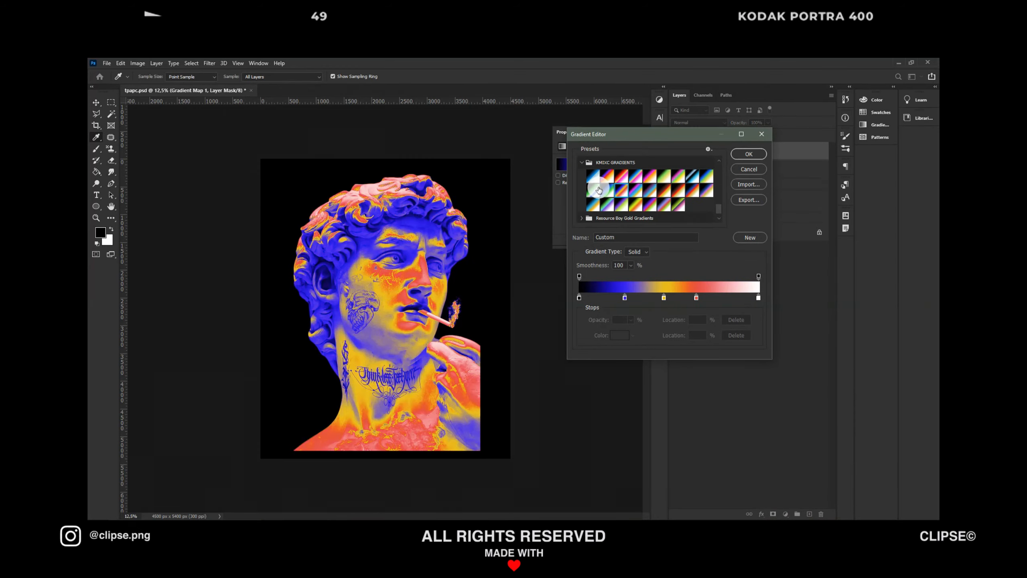
# Compare the neighbouring KMIXC GRADIENTS presets on the statue and settle on the blue, yellow and coral gradient.
pyautogui.click(636, 190)
pyautogui.click(621, 190)
pyautogui.press('Down')
pyautogui.press('Right')
pyautogui.press('Right')
pyautogui.press('Right')
pyautogui.press('Right')
pyautogui.press('Left')
pyautogui.press('Left')
pyautogui.press('Left')
pyautogui.press('Left')
pyautogui.press('Left')
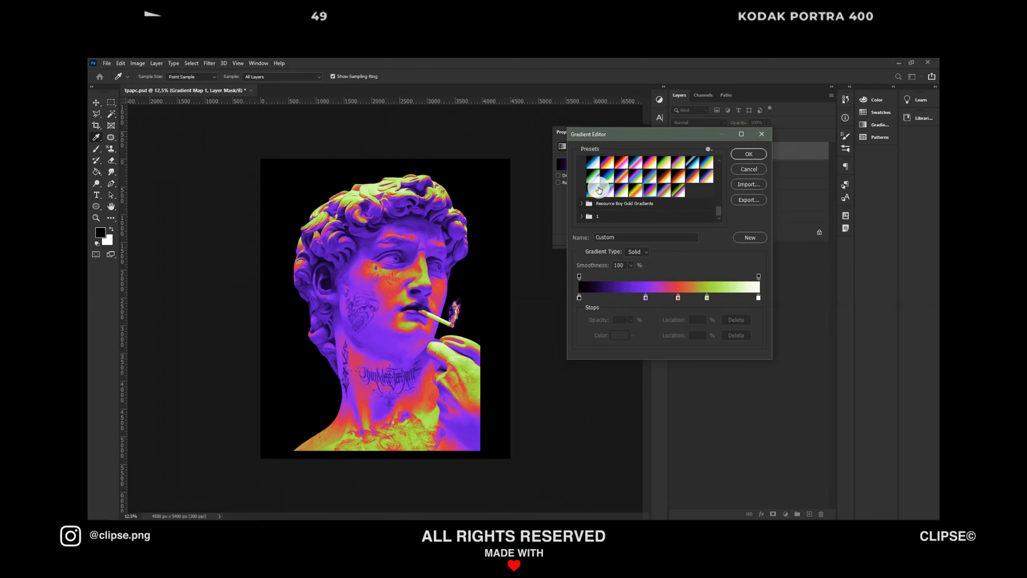
pyautogui.press('Right')
pyautogui.press('Up')
pyautogui.press('Left')
pyautogui.press('Right')
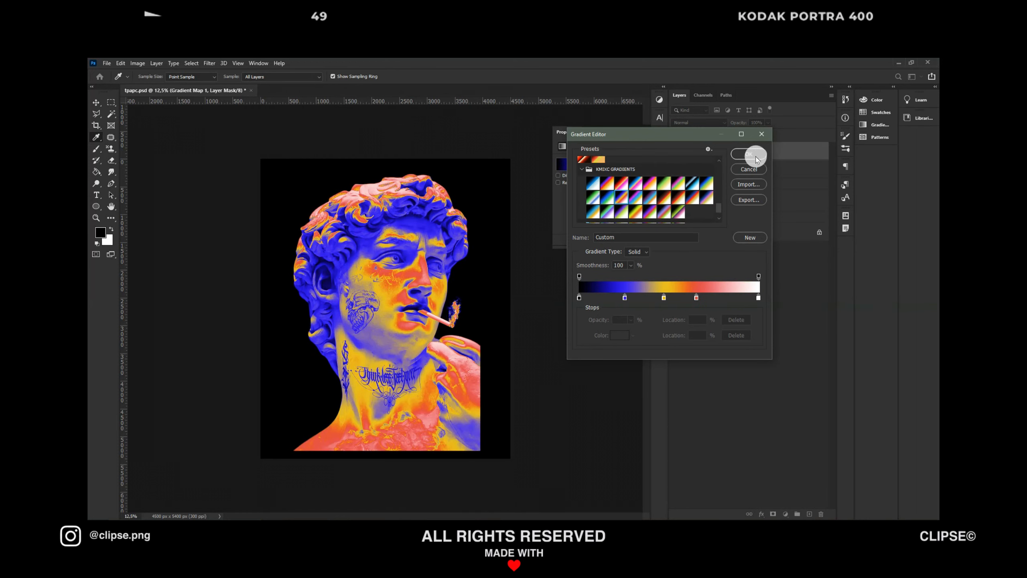
pyautogui.click(755, 156)
# Darken the merged statue layer with Levels, setting the black input to 12 and the midtones to 0.64.
pyautogui.click(757, 174)
pyautogui.hotkey('ctrl', 'l')
pyautogui.moveTo(517, 250); pyautogui.dragTo(594, 251)
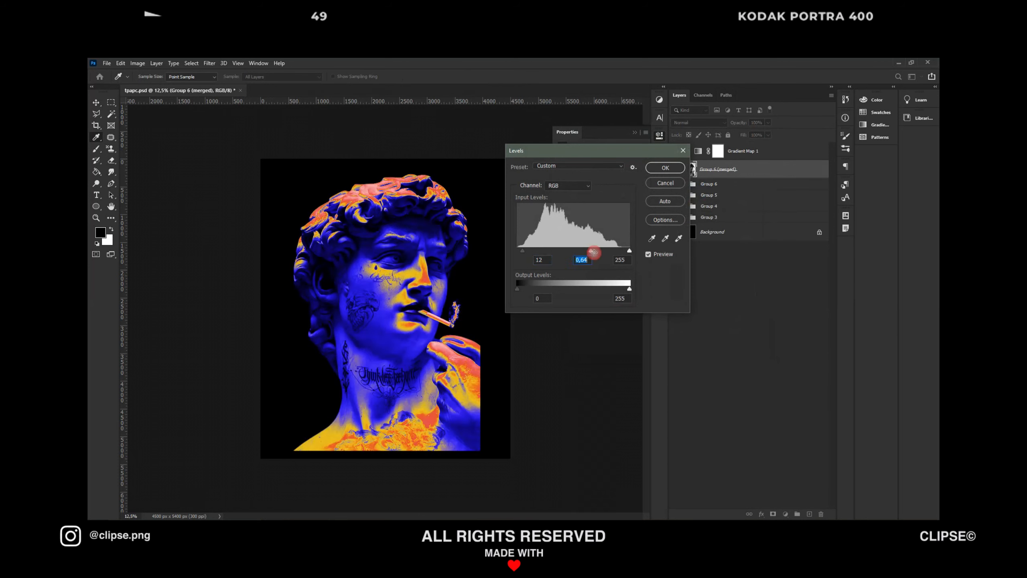
pyautogui.click(669, 166)
# Merge the Gradient Map and the statue into one layer.
pyautogui.click(734, 159)
pyautogui.rightClick(735, 159)
pyautogui.click(784, 402)
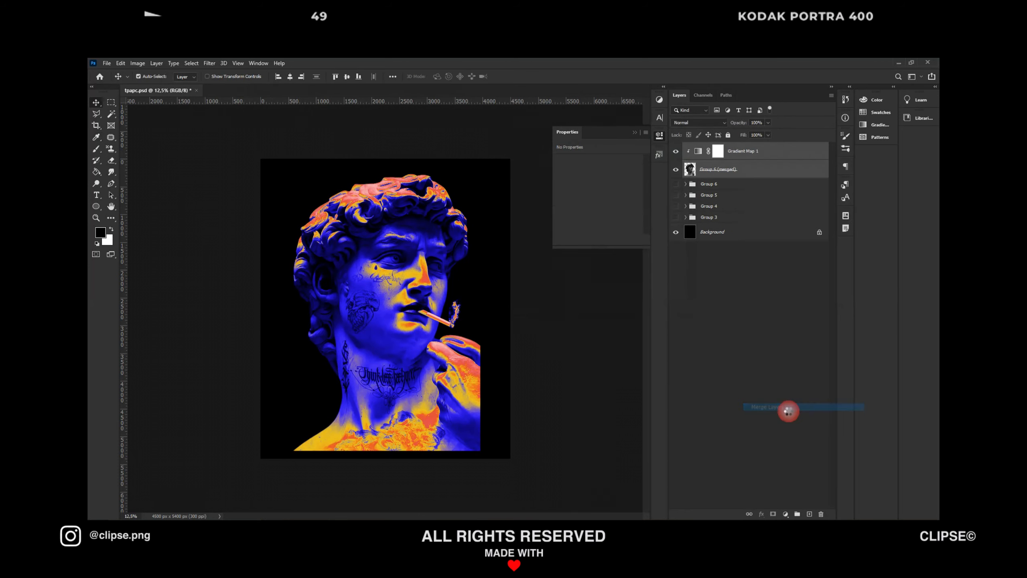
# Desaturate the statue's blues with Hue/Saturation and set the Yellows to saturation -65 and lightness +92.
pyautogui.hotkey('ctrl', 'u')
pyautogui.click(546, 184)
pyautogui.click(575, 232)
pyautogui.moveTo(584, 234); pyautogui.dragTo(625, 254)
pyautogui.click(547, 184)
pyautogui.click(550, 202)
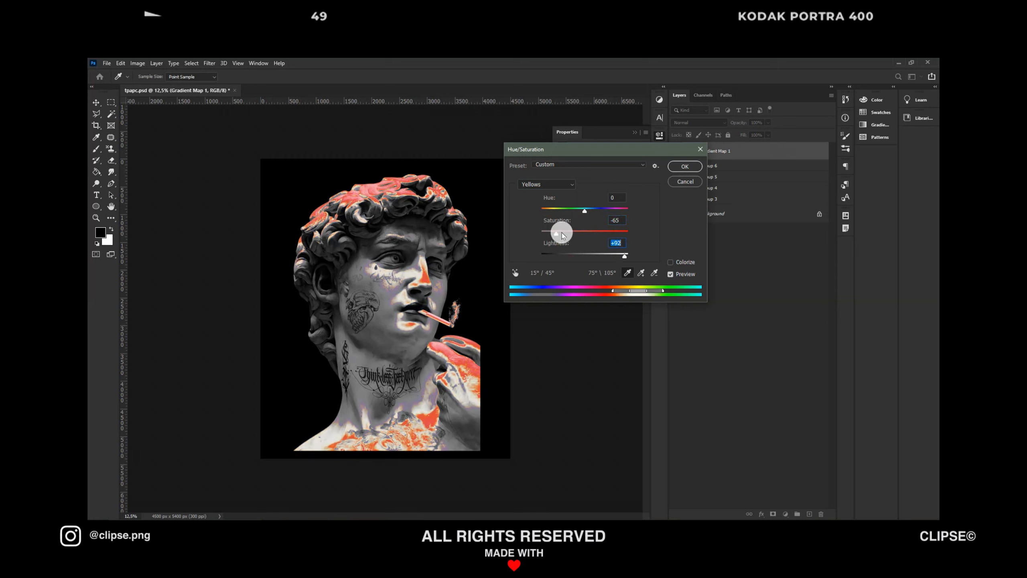
# Set the Reds to saturation -100 and lightness -8, and apply the Hue/Saturation changes.
pyautogui.click(557, 184)
pyautogui.click(552, 202)
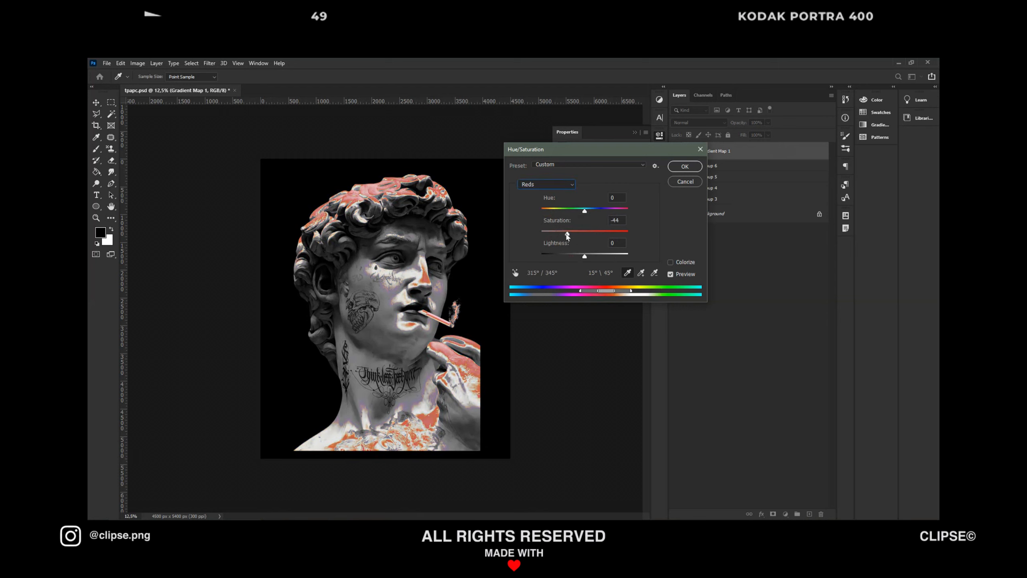
pyautogui.moveTo(585, 258)
pyautogui.mouseDown()
pyautogui.moveTo(612, 257)
pyautogui.moveTo(582, 259)
pyautogui.mouseUp()
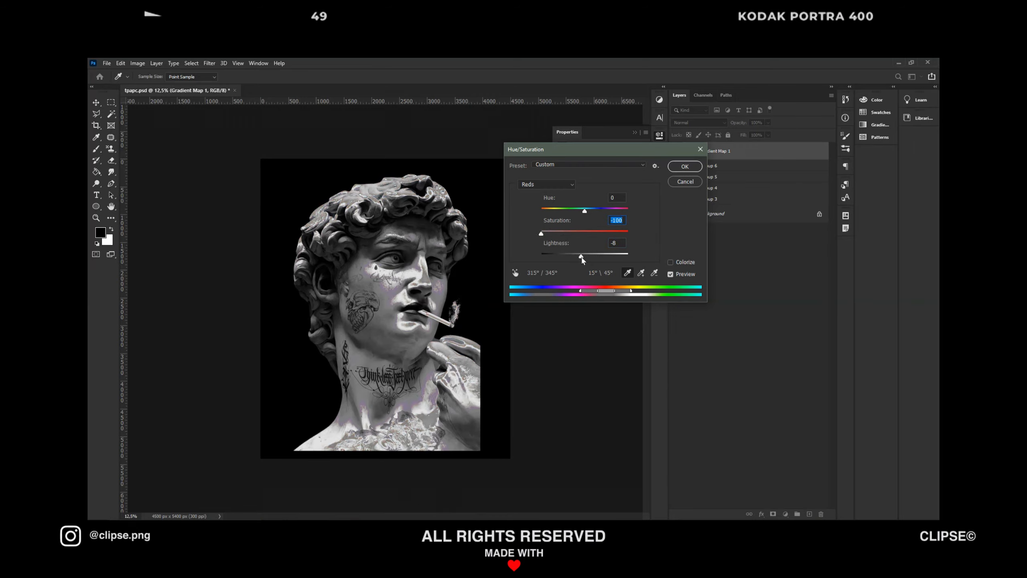
pyautogui.click(679, 166)
# Scale the statue layer down to about 3095 × 4568 px, keeping it centred in place.
pyautogui.hotkey('ctrl', 't')
pyautogui.scroll(4, 522, 195)
pyautogui.scroll(-4, 523, 194)
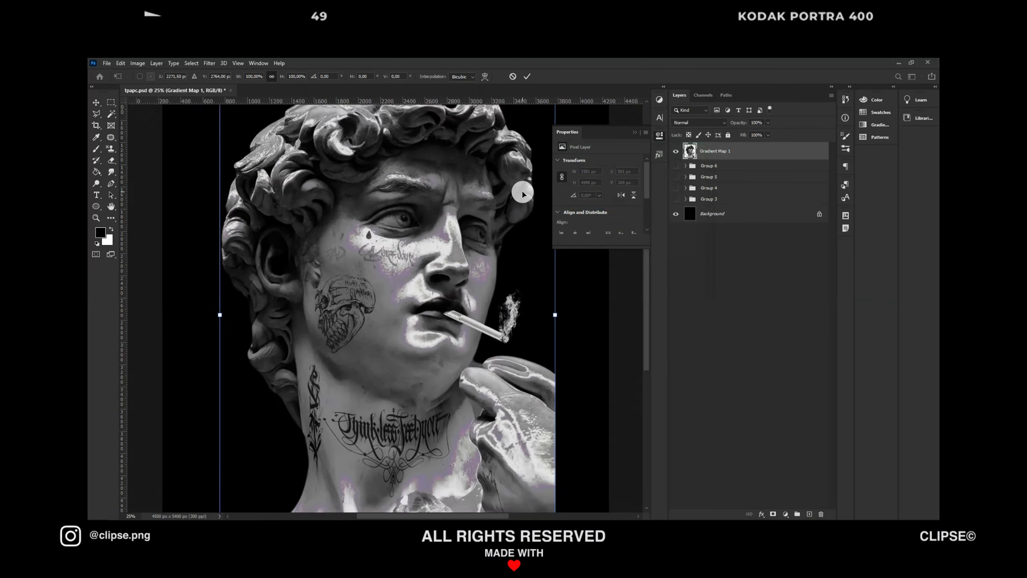
pyautogui.press('Escape')
pyautogui.hotkey('ctrl', 't')
pyautogui.moveTo(480, 174); pyautogui.dragTo(472, 185)
pyautogui.press('Return')
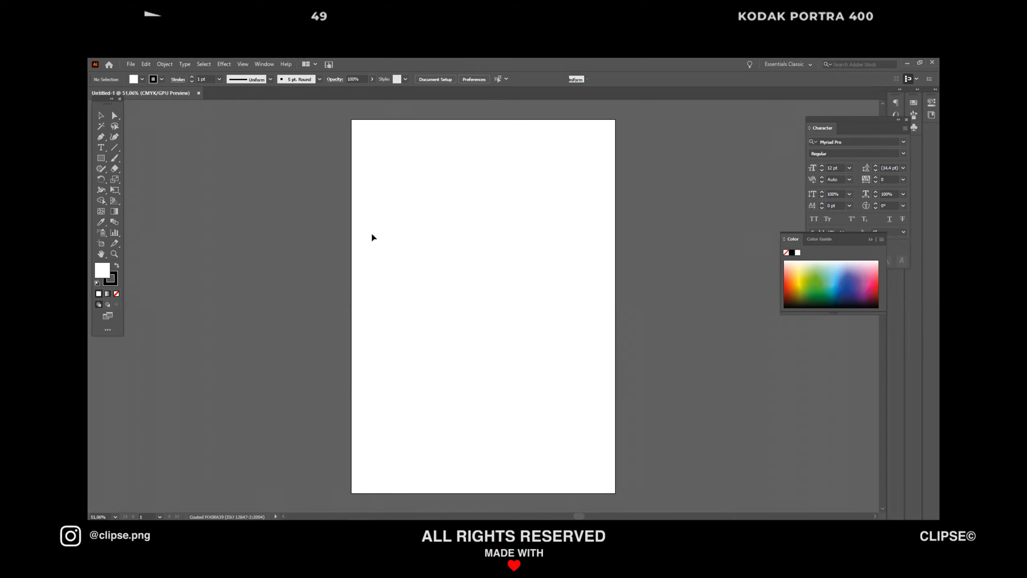
# Switch to Illustrator and add a text frame across the artboard reading BADASS at 72 pt.
pyautogui.press('t')
pyautogui.moveTo(584, 304); pyautogui.dragTo(583, 303)
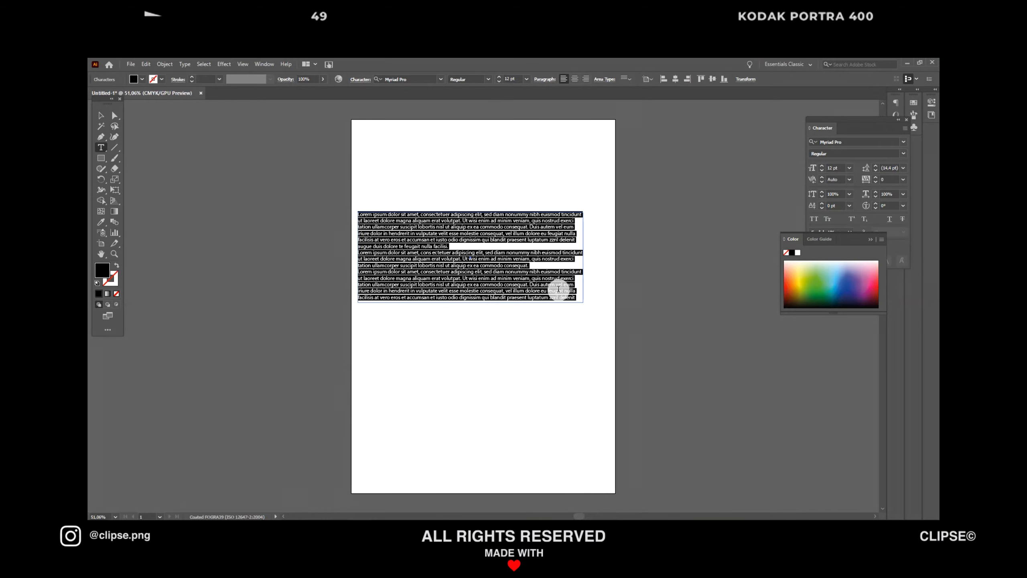
pyautogui.write('BADASS')
pyautogui.click(526, 79)
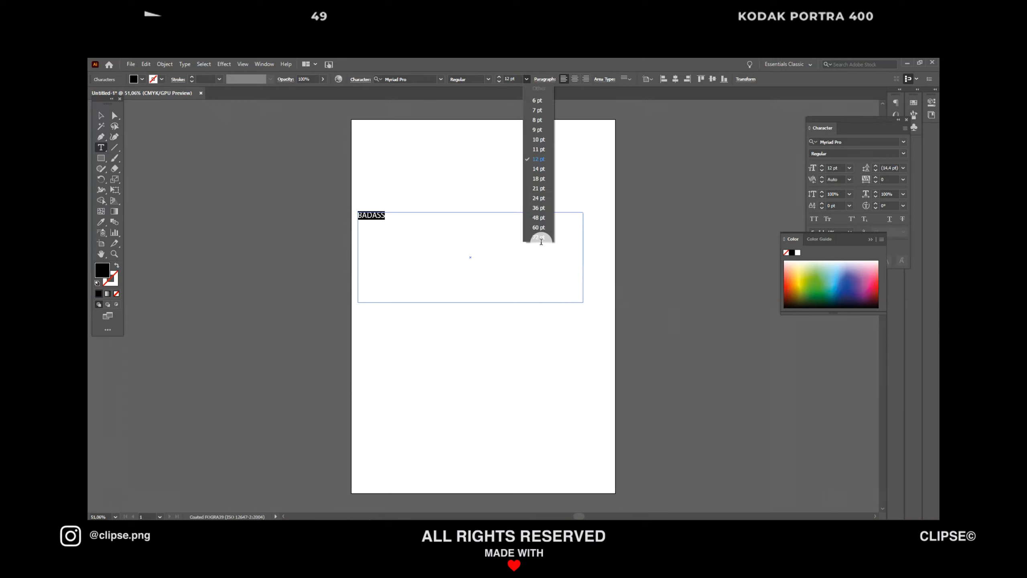
pyautogui.click(541, 238)
# Set the BADASS text in Apple Garamond Bold and convert it to outlines.
pyautogui.click(889, 141)
pyautogui.press('Down')
pyautogui.press('Down')
pyautogui.press('Down')
pyautogui.press('Down')
pyautogui.press('Down')
pyautogui.press('Down')
pyautogui.press('Down')
pyautogui.press('Down')
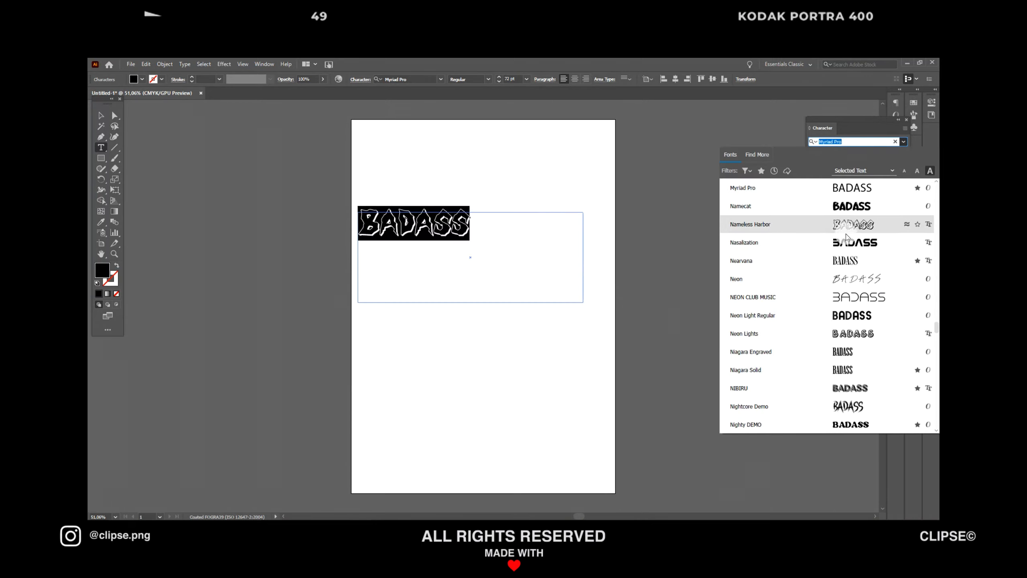
pyautogui.press('Up')
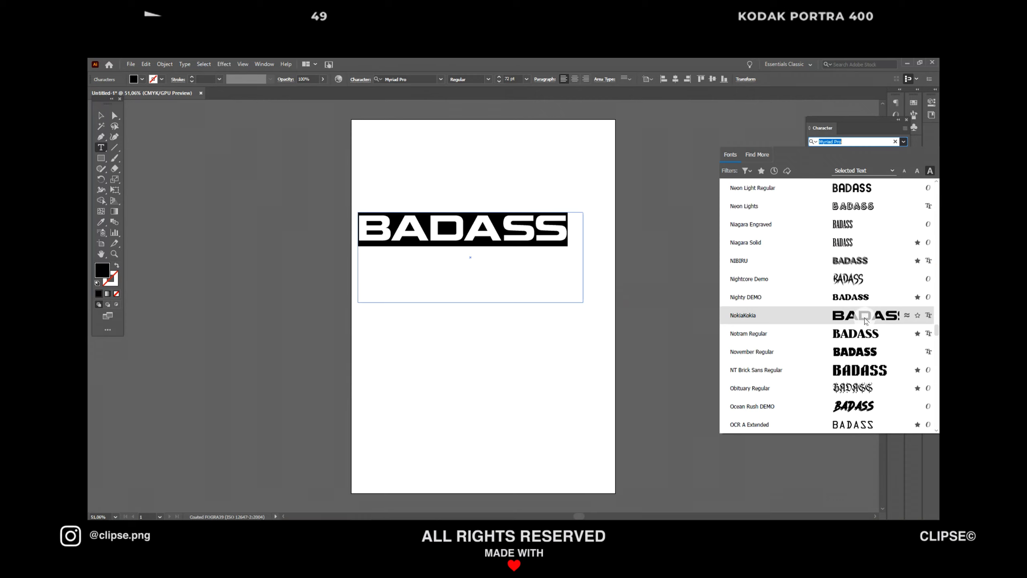
pyautogui.write('apple')
pyautogui.click(861, 206)
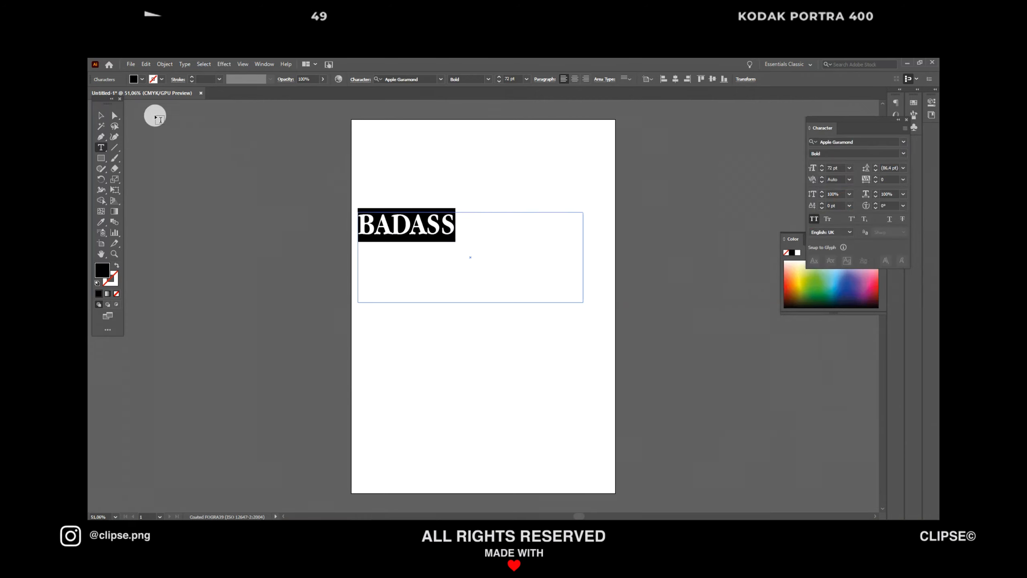
pyautogui.press('Escape')
pyautogui.hotkey('ctrl', 'shift', 'o')
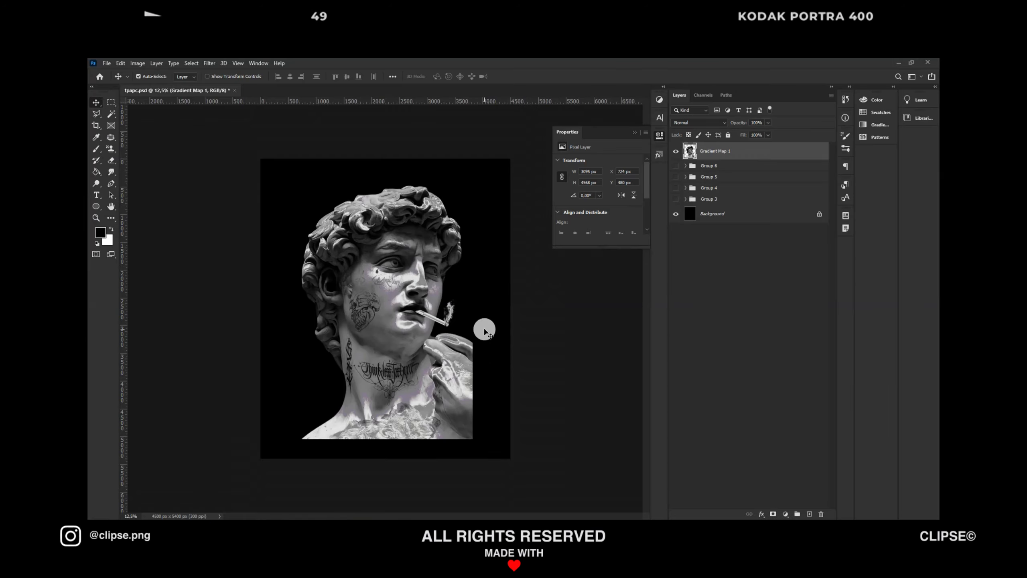
# Switch to Photoshop and scale the statue layer down to about 2499 × 3688 px.
pyautogui.hotkey('ctrl', 't')
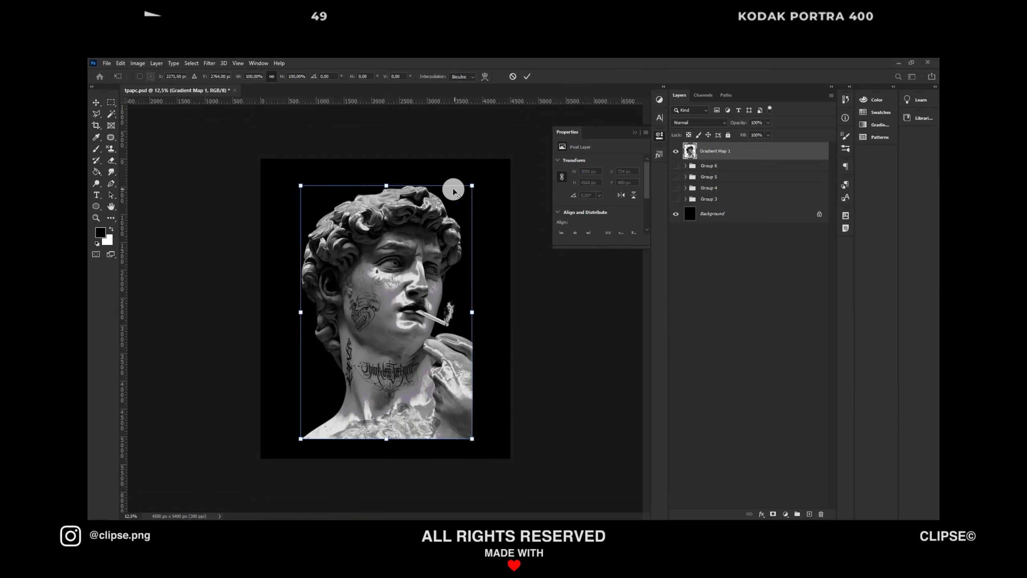
pyautogui.moveTo(451, 188); pyautogui.dragTo(464, 221)
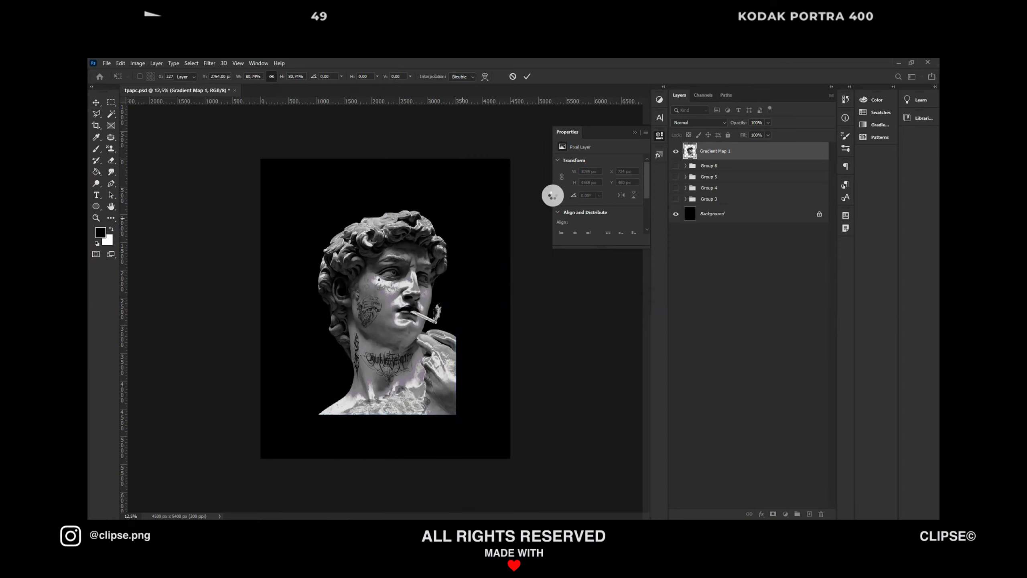
pyautogui.press('Return')
# Paste the BADASS lettering as pixels and enlarge it to about 2828 px wide.
pyautogui.hotkey('ctrl', 'v')
pyautogui.click(552, 194)
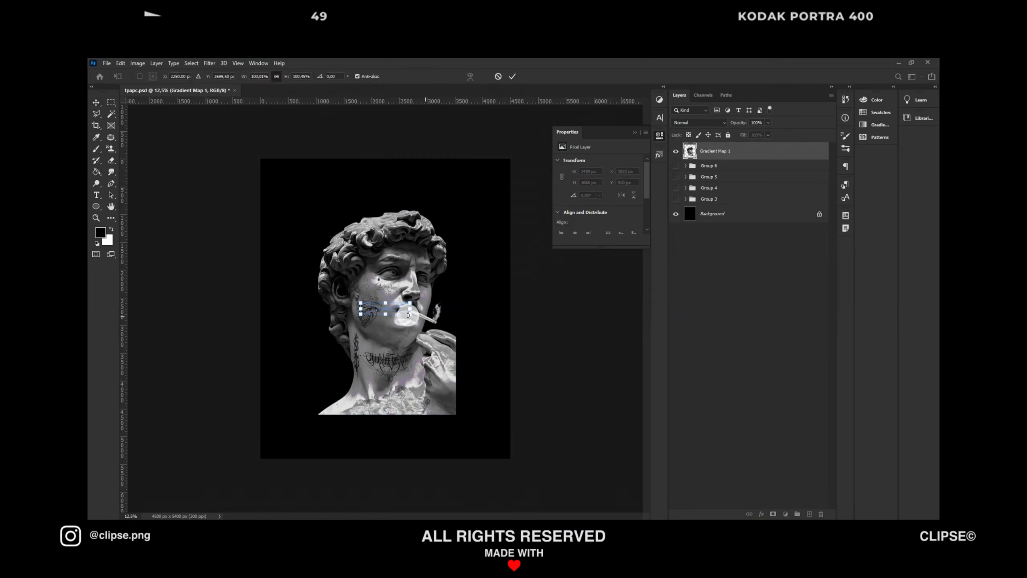
pyautogui.moveTo(411, 315); pyautogui.dragTo(465, 327)
pyautogui.press('Return')
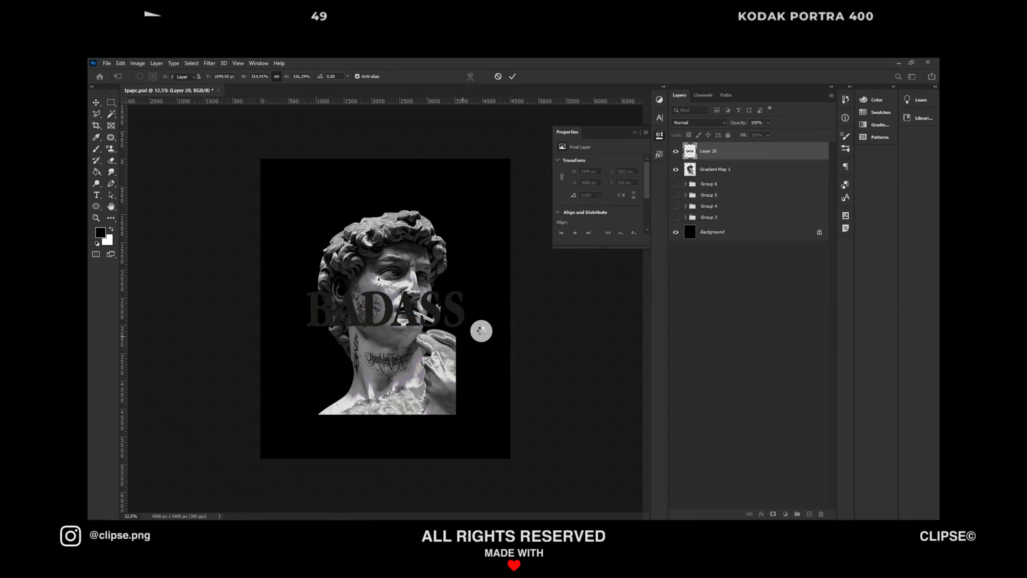
# Place the BADASS layer beneath the statue and enlarge the lettering to about 4000 px wide near the canvas top.
pyautogui.moveTo(714, 151); pyautogui.dragTo(724, 178)
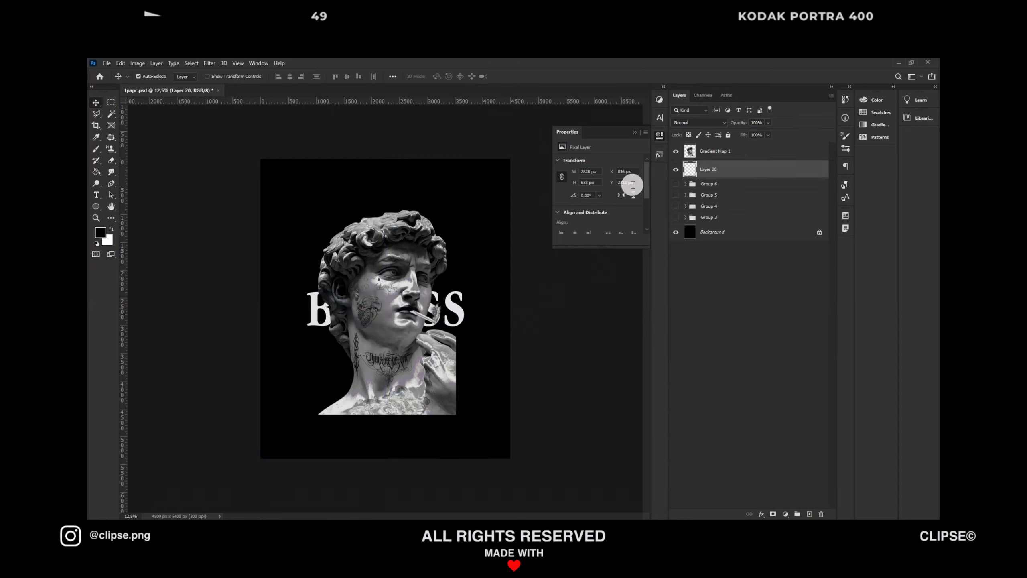
pyautogui.hotkey('ctrl', 't')
pyautogui.moveTo(438, 302); pyautogui.dragTo(500, 236)
pyautogui.press('Return')
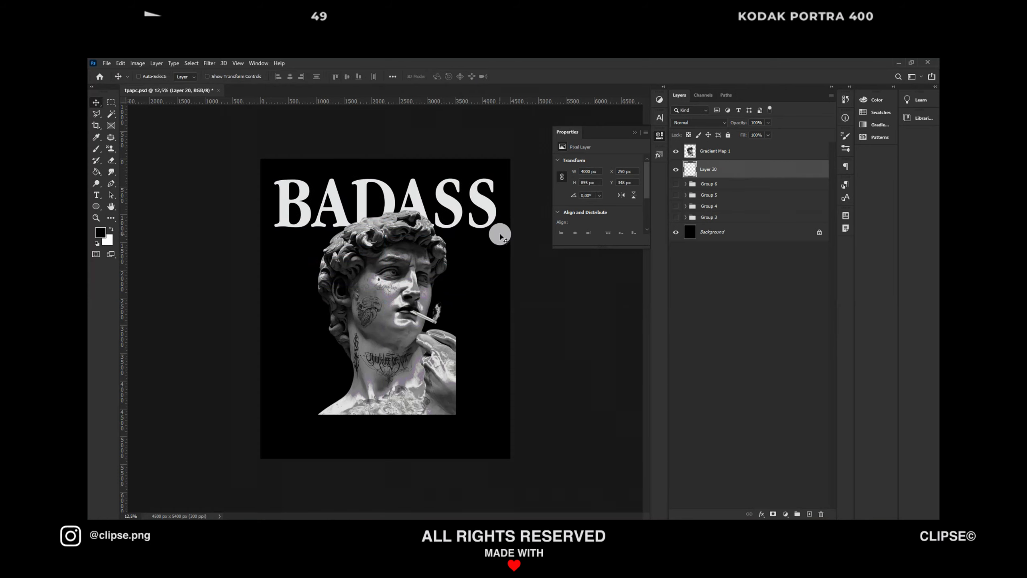
# Warp the BADASS lettering with the Arc Lower style, bending its lower edge upward in the middle.
pyautogui.hotkey('ctrl', 't')
pyautogui.click(485, 77)
pyautogui.click(302, 76)
pyautogui.click(300, 97)
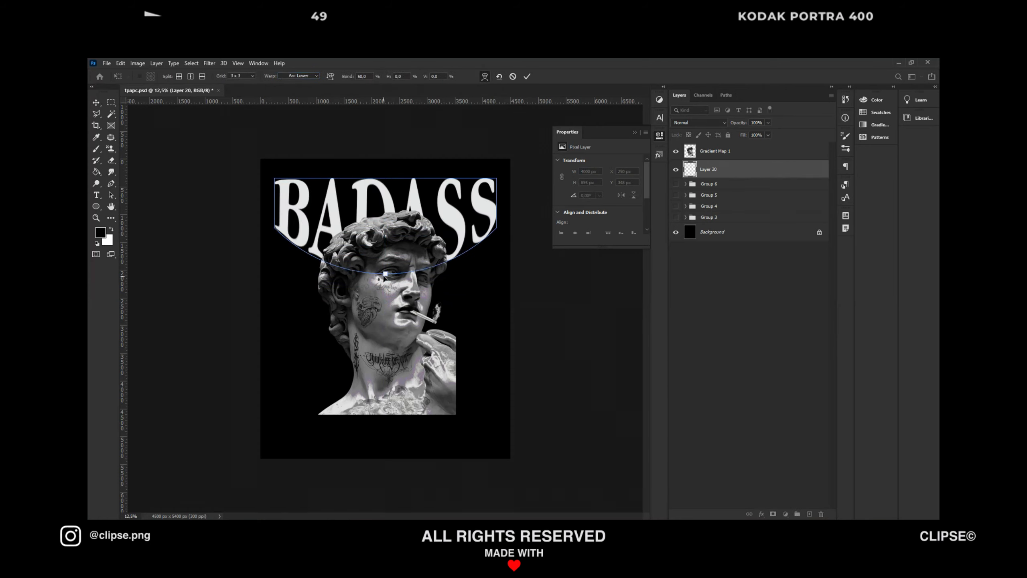
pyautogui.moveTo(385, 275); pyautogui.dragTo(385, 209)
pyautogui.click(527, 76)
# Narrow the warped BADASS lettering from both sides to about 2499 px wide.
pyautogui.hotkey('ctrl', 't')
pyautogui.moveTo(497, 201); pyautogui.dragTo(456, 201)
pyautogui.moveTo(274, 202); pyautogui.dragTo(313, 210)
pyautogui.press('Return')
# Centre the BADASS lettering horizontally on the canvas and enlarge it above the statue's head.
pyautogui.click(392, 76)
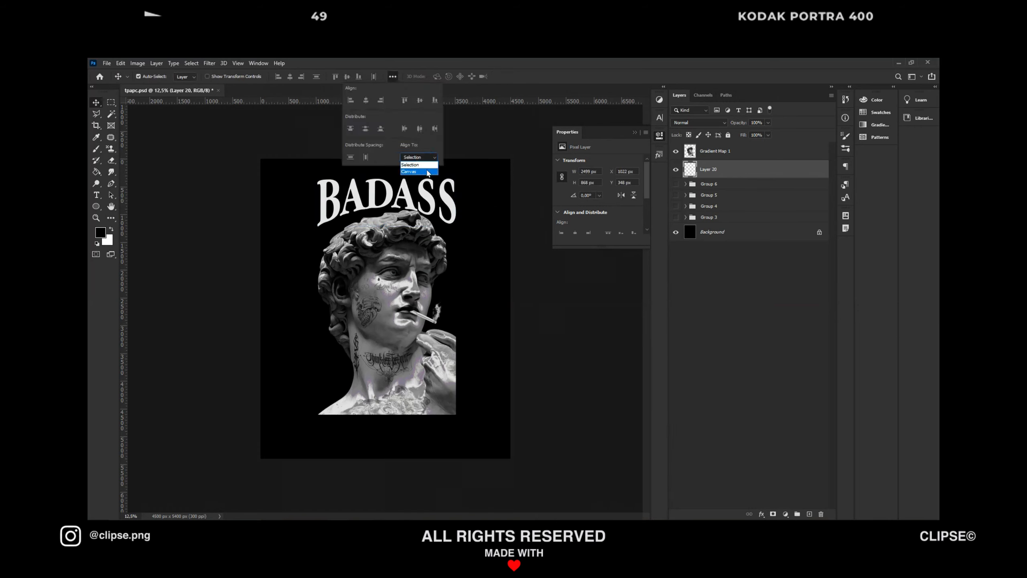
pyautogui.click(428, 173)
pyautogui.click(366, 100)
pyautogui.click(445, 202)
pyautogui.hotkey('ctrl', 't')
pyautogui.moveTo(455, 227); pyautogui.dragTo(486, 241)
# Centre the statue on the canvas and enlarge it to about 2766 × 4082 px.
pyautogui.click(724, 150)
pyautogui.click(294, 76)
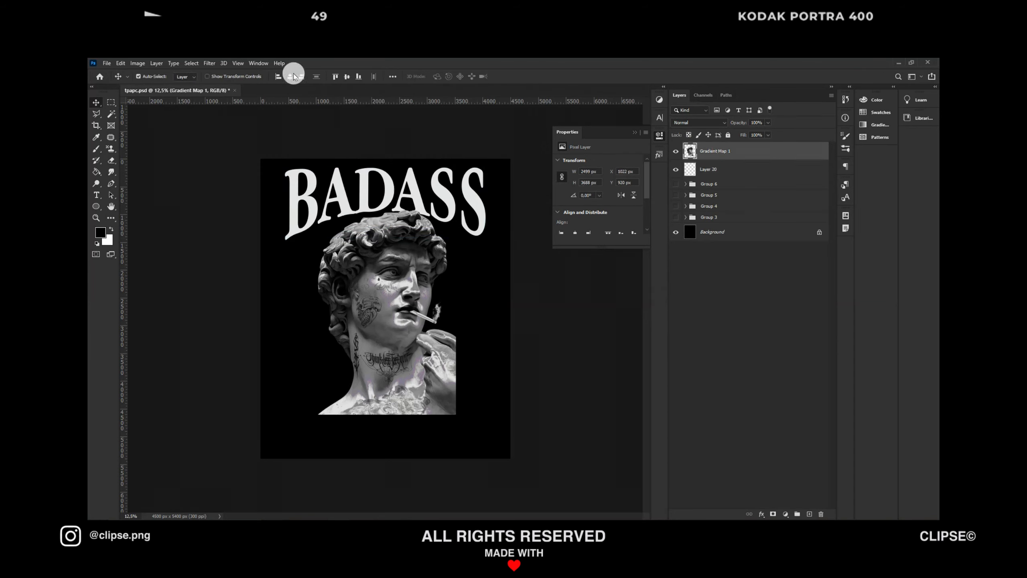
pyautogui.hotkey('ctrl', 't')
pyautogui.moveTo(456, 415); pyautogui.dragTo(462, 422)
pyautogui.moveTo(431, 387); pyautogui.dragTo(431, 390)
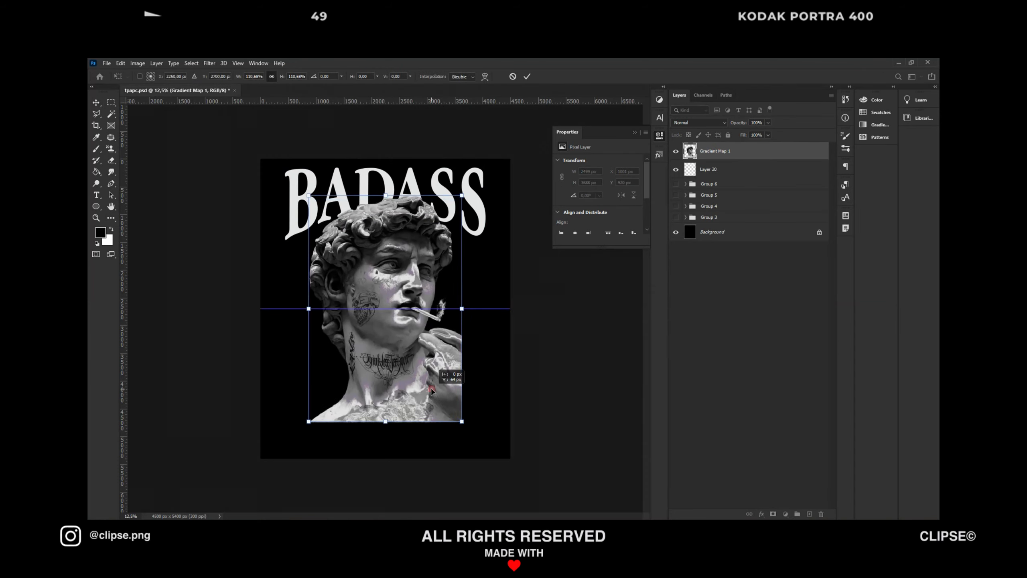
pyautogui.press('Return')
pyautogui.hotkey('ctrl', '+')
pyautogui.hotkey('ctrl', '+')
pyautogui.hotkey('ctrl', '+')
pyautogui.hotkey('ctrl', '-')
pyautogui.hotkey('ctrl', '-')
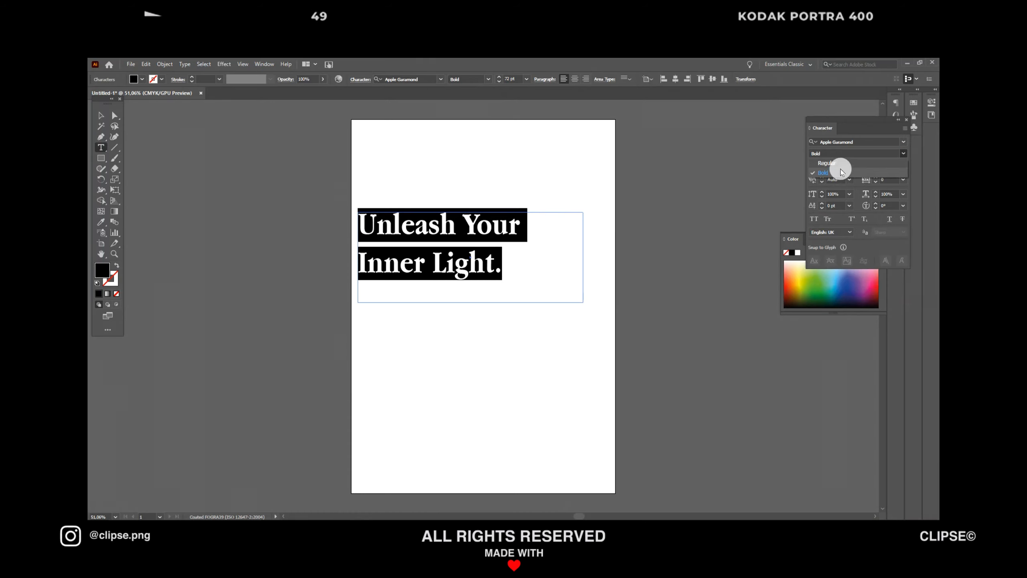
# In Illustrator, set the tagline Unleash Your Inner Light. to Regular and widen its frame to fit one line.
pyautogui.click(827, 163)
pyautogui.click(100, 115)
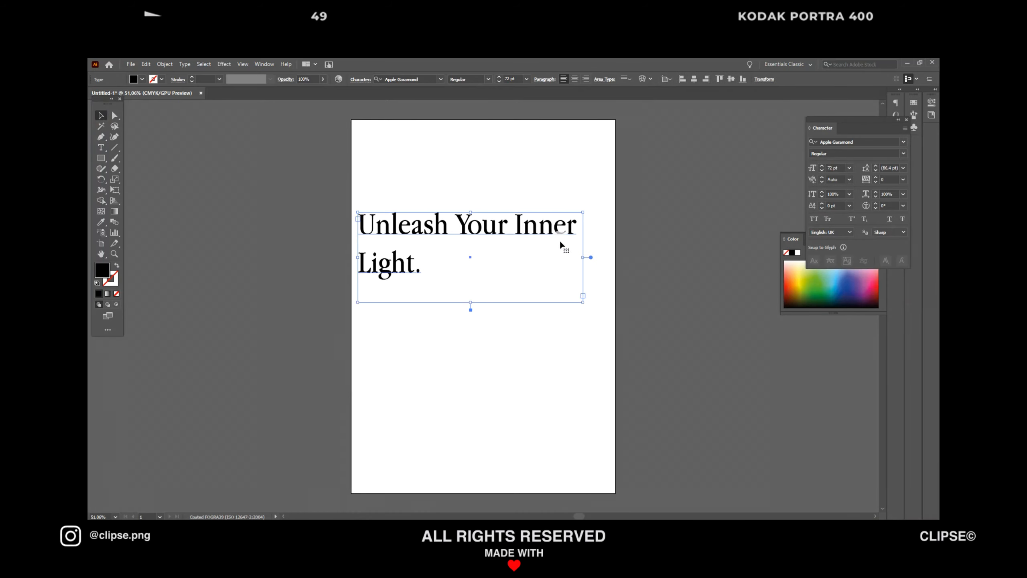
pyautogui.moveTo(583, 257); pyautogui.dragTo(655, 257)
# Delete the period at the end of the tagline and justify all its lines.
pyautogui.doubleClick(647, 230)
pyautogui.click(647, 232)
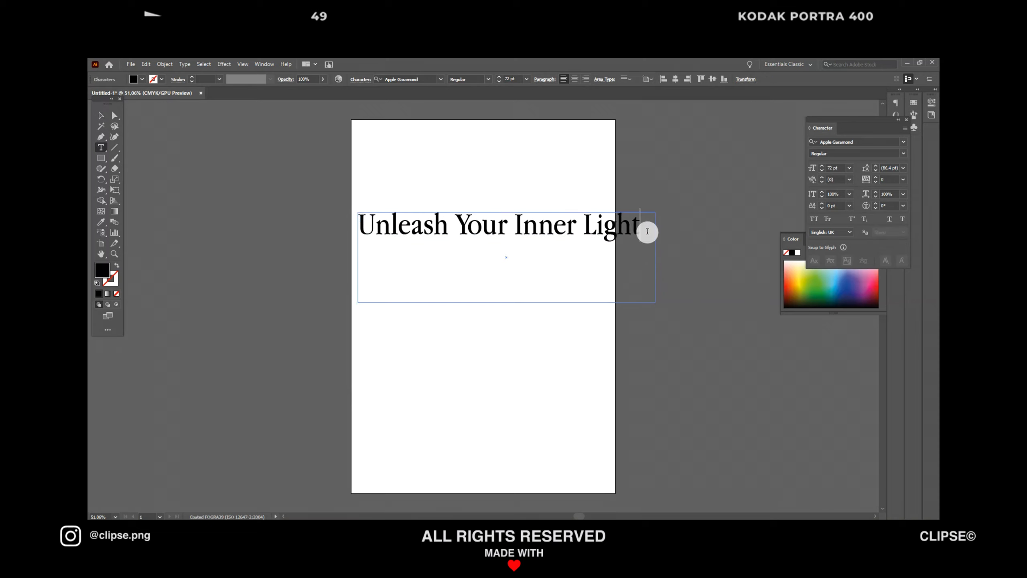
pyautogui.press('BackSpace')
pyautogui.hotkey('ctrl', 'a')
pyautogui.click(545, 97)
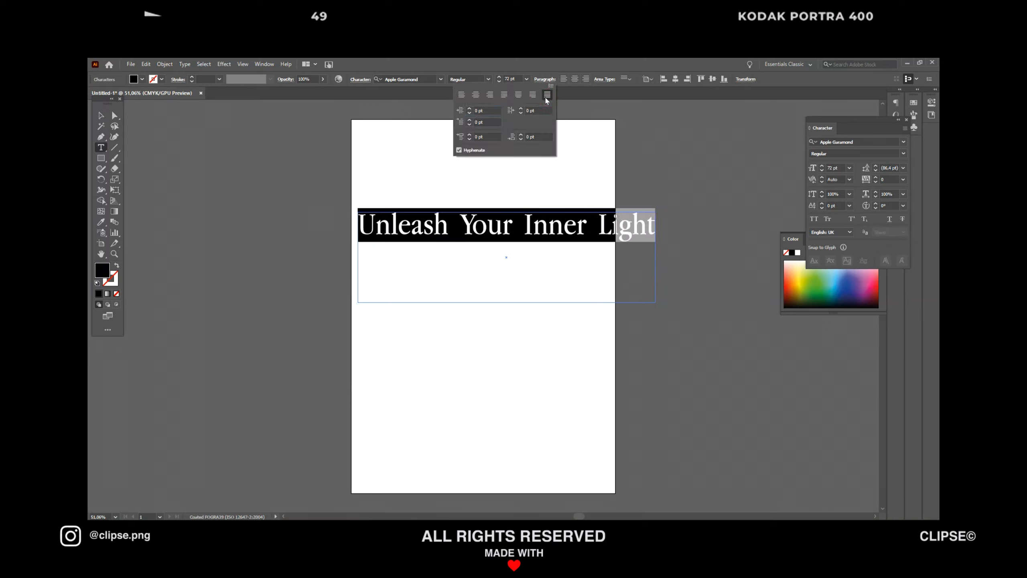
pyautogui.click(374, 227)
pyautogui.press('BackSpace')
pyautogui.write('U')
pyautogui.press('BackSpace')
pyautogui.write('u')
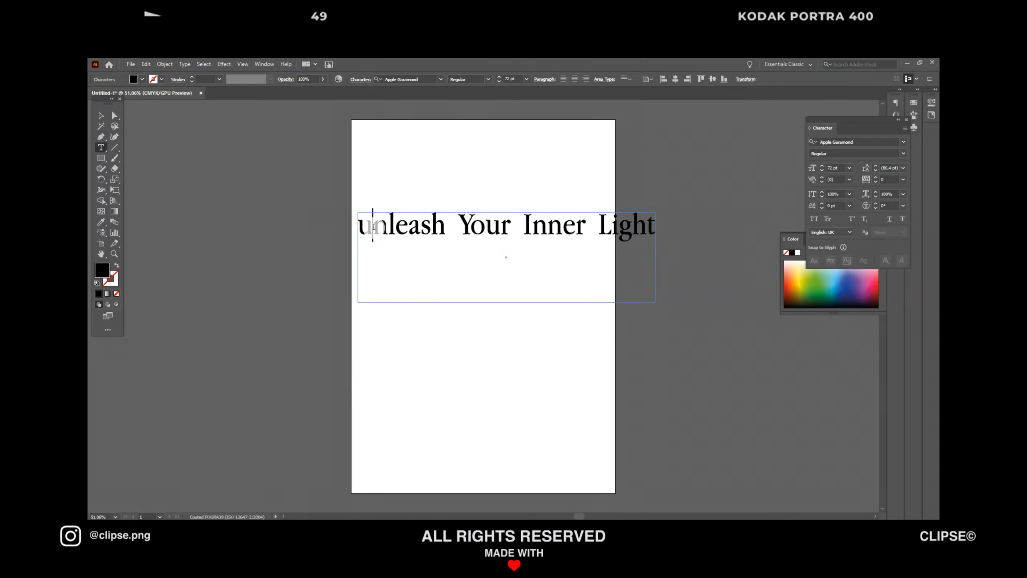
pyautogui.press('BackSpace')
pyautogui.write('U')
# Convert the Unleash Your Inner Light tagline to outlines.
pyautogui.press('Escape')
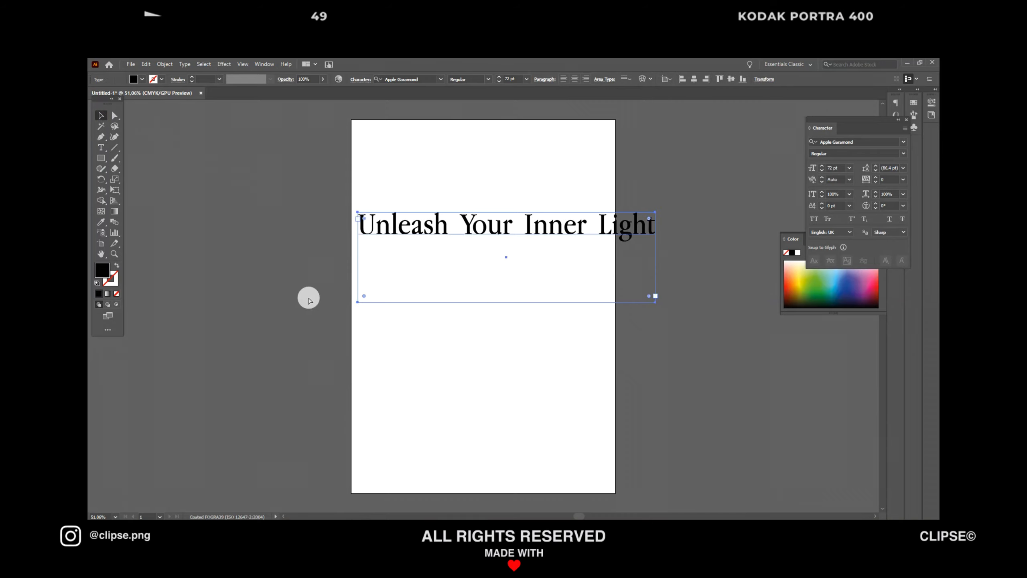
pyautogui.hotkey('ctrl', 'shift', 'o')
pyautogui.press('i')
pyautogui.click(308, 297)
pyautogui.hotkey('ctrl', 'z')
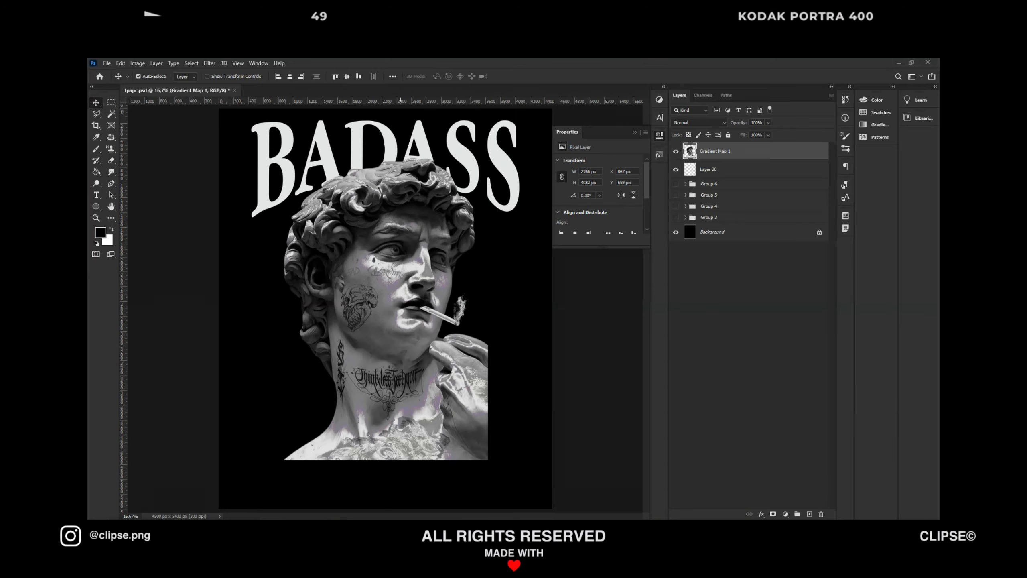
# In Photoshop, move the statue and the BADASS lettering down together by about 250 px.
pyautogui.keyDown('shift'); pyautogui.click(739, 169); pyautogui.keyUp('shift')
pyautogui.hotkey('ctrl', 't')
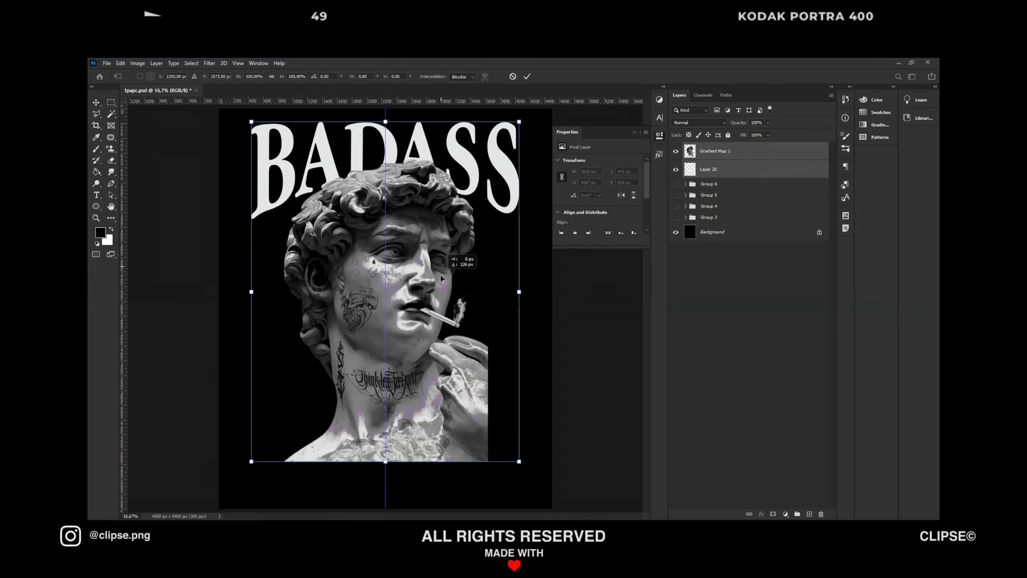
pyautogui.moveTo(441, 269); pyautogui.dragTo(441, 135)
pyautogui.press('Return')
# Paste the tagline centred above the BADASS lettering at about 1502 px wide.
pyautogui.hotkey('ctrl', 'v')
pyautogui.press('Return')
pyautogui.press('Return')
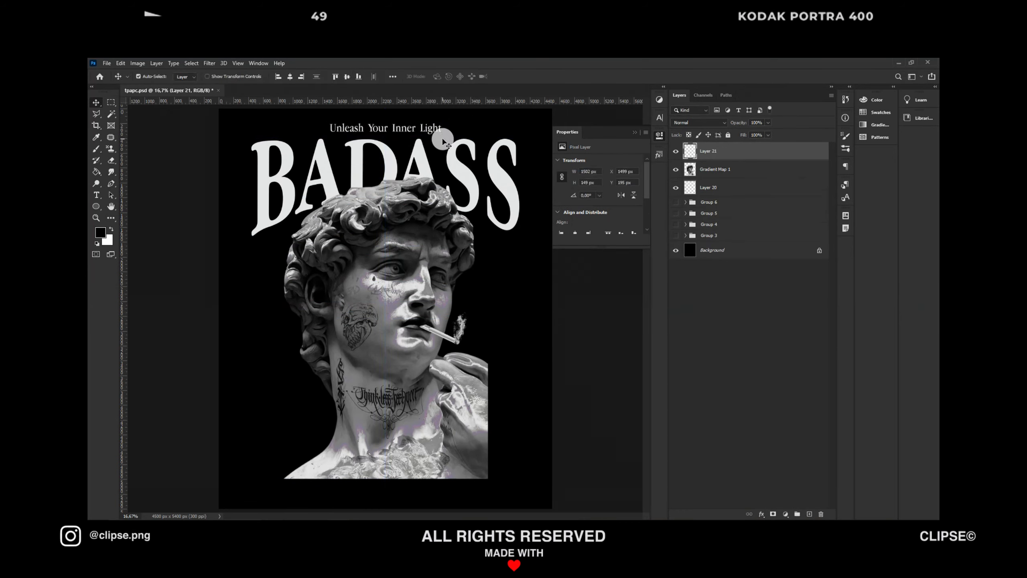
# Scale the pasted tagline down slightly about its centre.
pyautogui.hotkey('ctrl', '+')
pyautogui.hotkey('ctrl', '+')
pyautogui.scroll(4, 455, 184)
pyautogui.scroll(2, 455, 186)
pyautogui.hotkey('ctrl', 't')
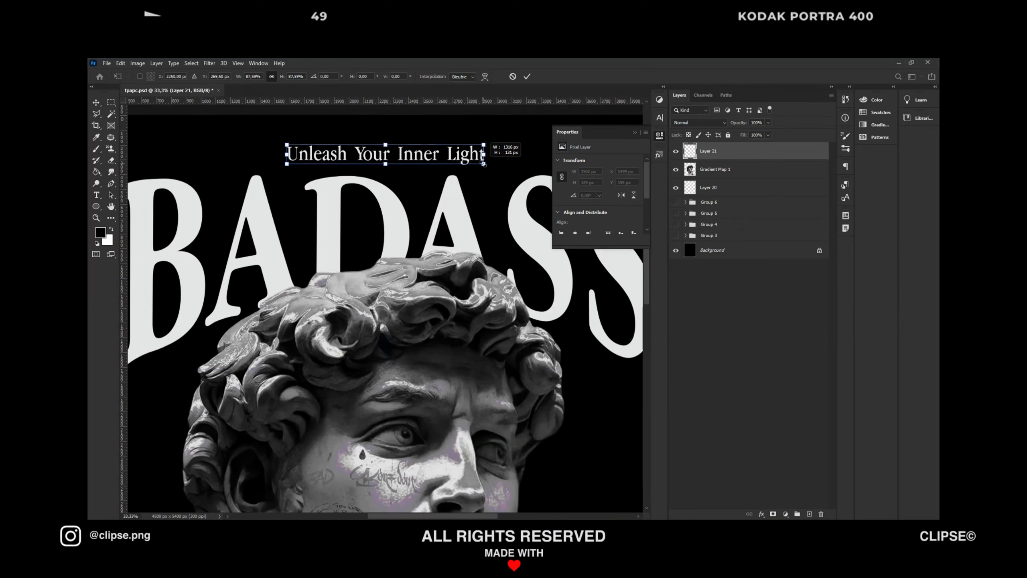
pyautogui.press('Return')
# Set the statue layer's Magentas to saturation -100 and lightness -70 with Hue/Saturation and apply it.
pyautogui.click(714, 169)
pyautogui.hotkey('ctrl', '-')
pyautogui.hotkey('ctrl', '-')
pyautogui.hotkey('ctrl', '-')
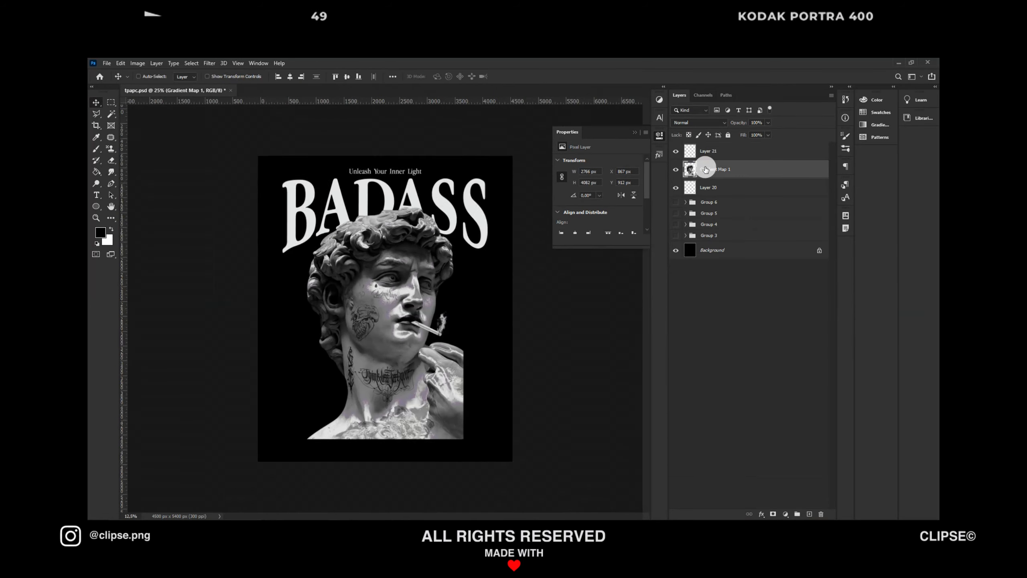
pyautogui.hotkey('ctrl', 'u')
pyautogui.click(546, 184)
pyautogui.click(546, 240)
pyautogui.moveTo(584, 234); pyautogui.dragTo(512, 240)
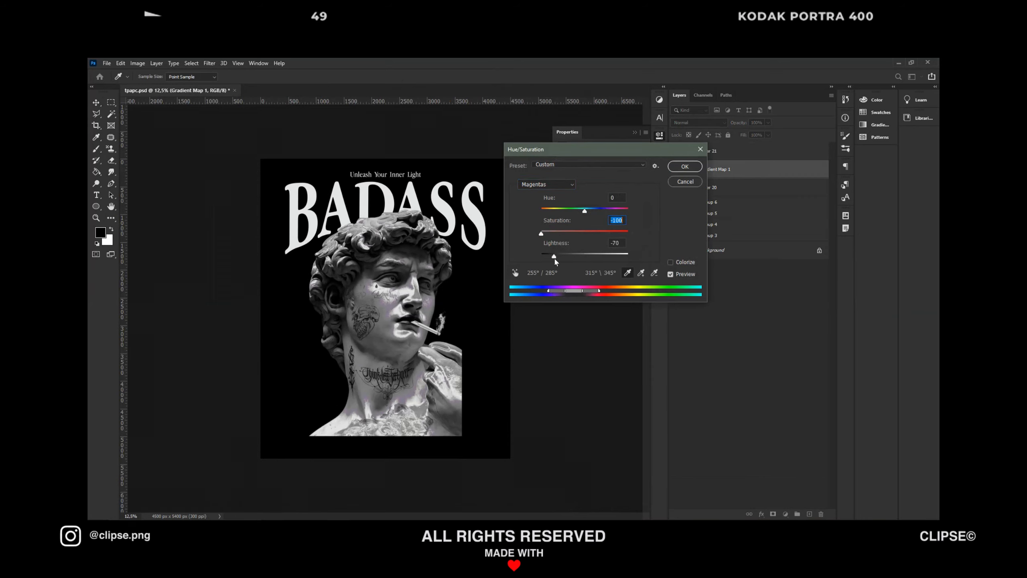
pyautogui.click(679, 167)
pyautogui.hotkey('ctrl', '+')
pyautogui.hotkey('ctrl', '+')
pyautogui.hotkey('ctrl', '-')
pyautogui.hotkey('ctrl', '-')
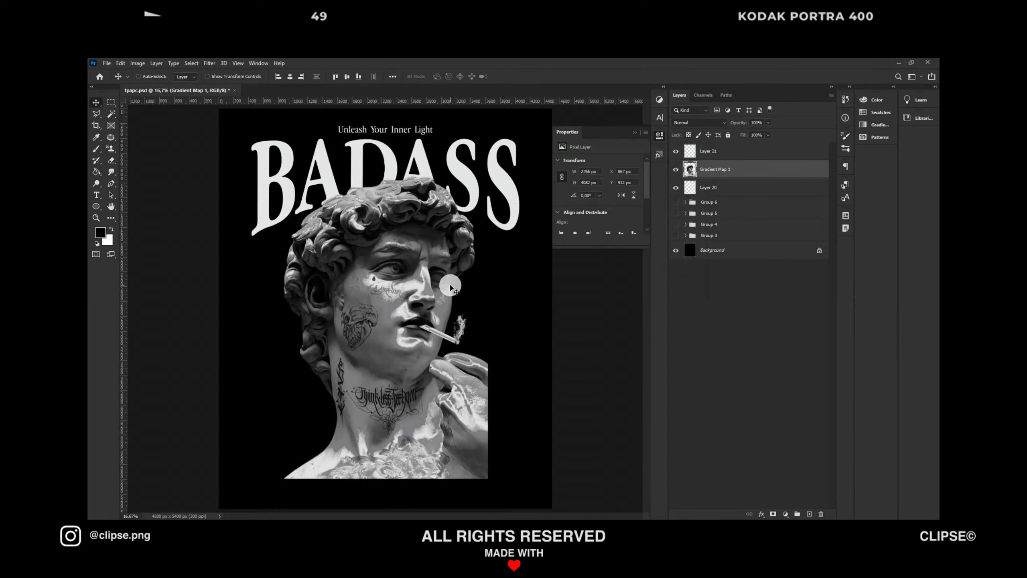
# Transform the tagline layer to fine-tune its fit above the BADASS lettering.
pyautogui.click(698, 155)
pyautogui.hotkey('ctrl', 't')
pyautogui.hotkey('ctrl', '+')
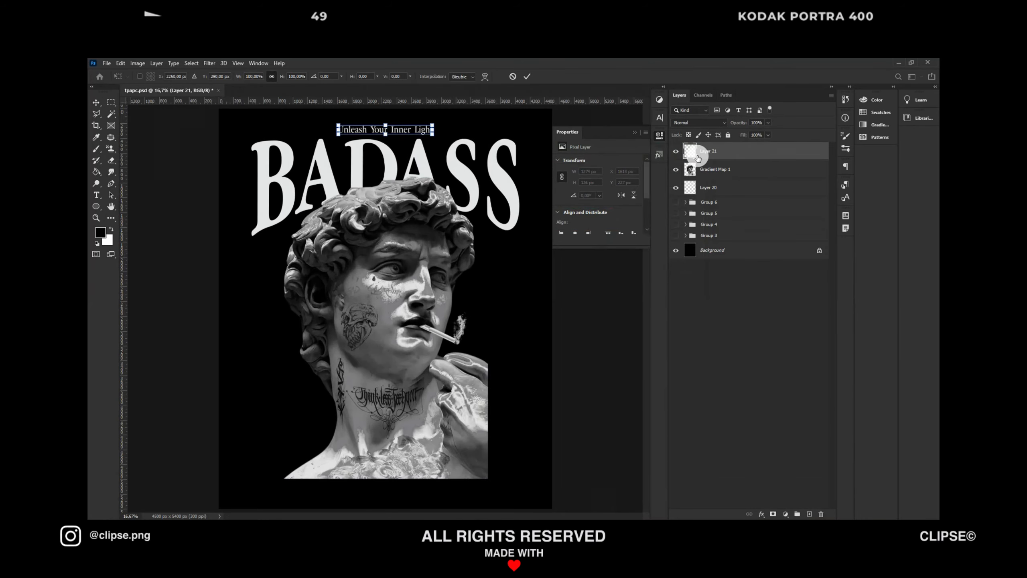
pyautogui.moveTo(448, 156)
pyautogui.mouseDown()
pyautogui.moveTo(451, 127)
pyautogui.moveTo(444, 145)
pyautogui.mouseUp()
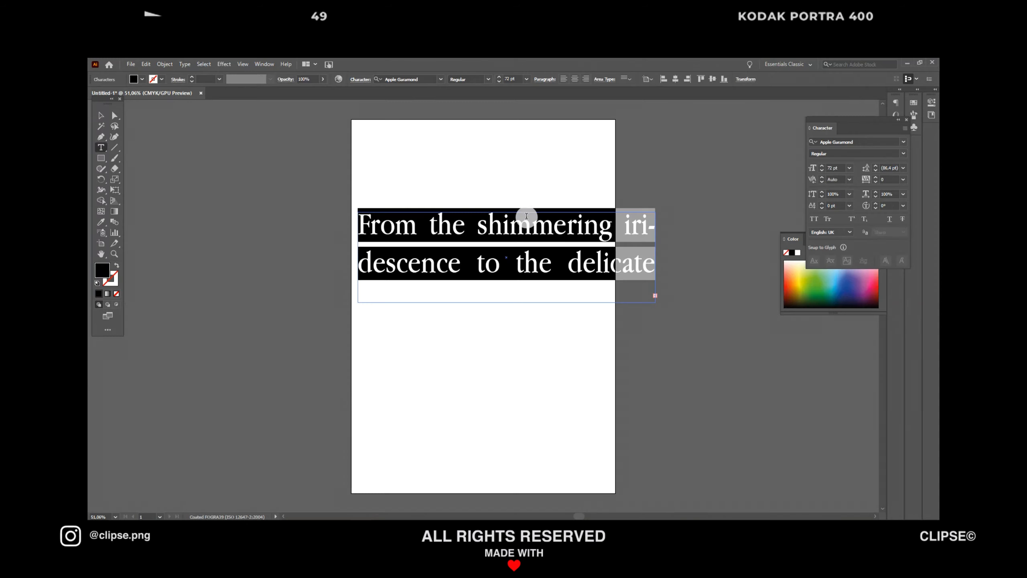
# In Illustrator, set the paragraph beginning From the shimmering to 7 pt and narrow its text frame to under half its width.
pyautogui.click(527, 80)
pyautogui.click(537, 110)
pyautogui.click(101, 115)
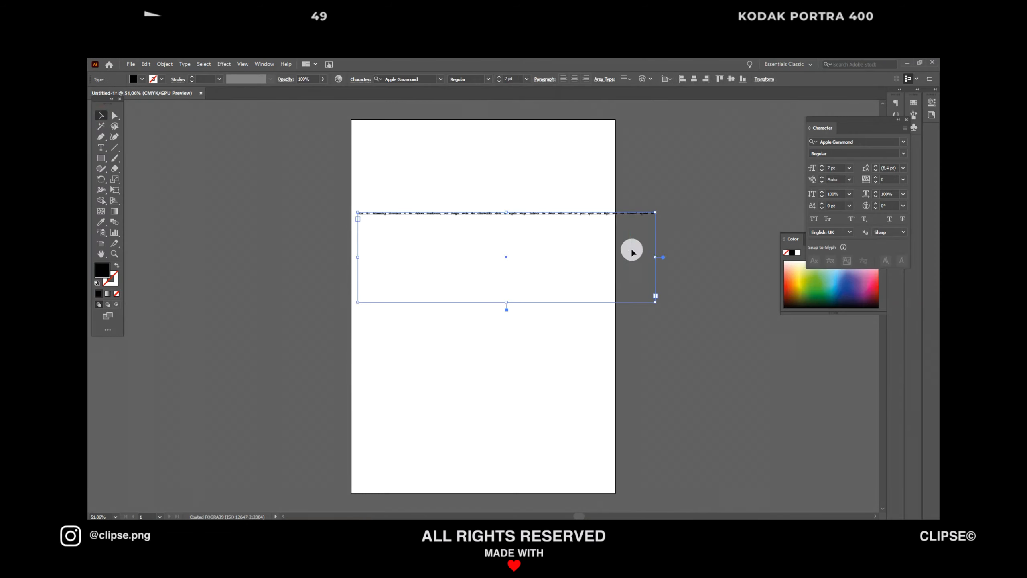
pyautogui.moveTo(534, 246); pyautogui.dragTo(477, 247)
# Justify the paragraph with its last line centred and narrow its text frame a little further.
pyautogui.tripleClick(456, 213)
pyautogui.click(552, 79)
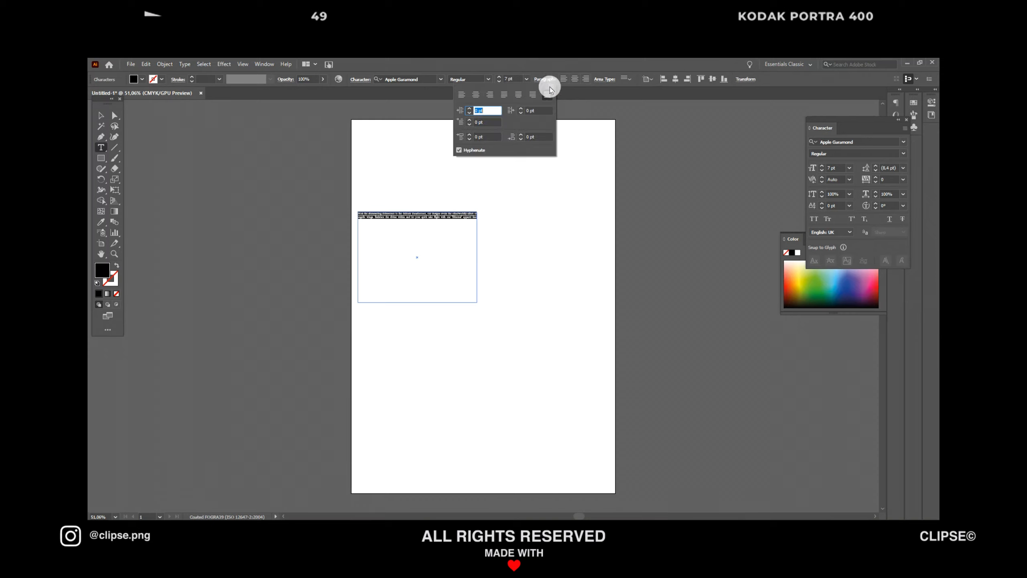
pyautogui.click(517, 96)
pyautogui.click(99, 117)
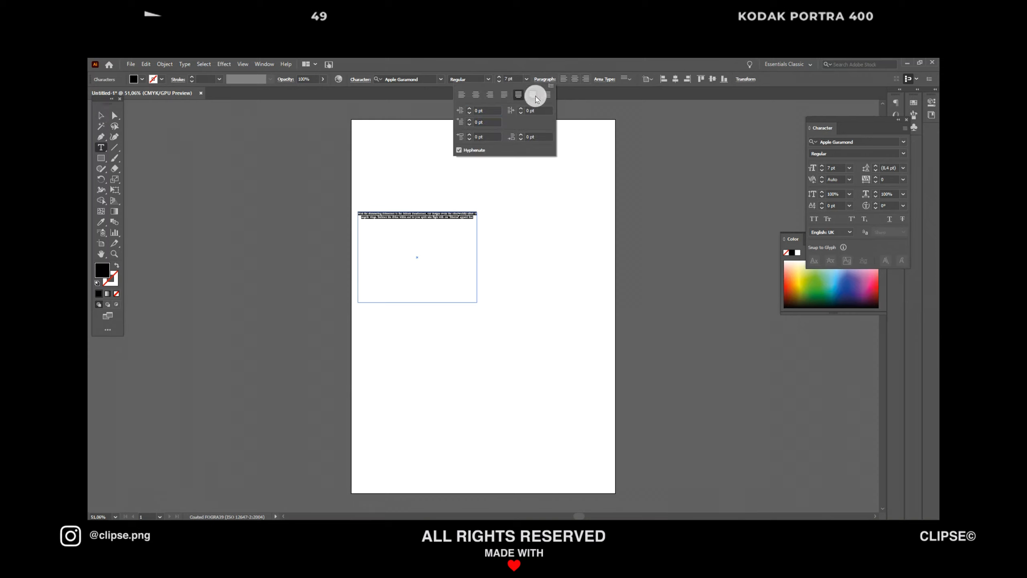
pyautogui.click(101, 116)
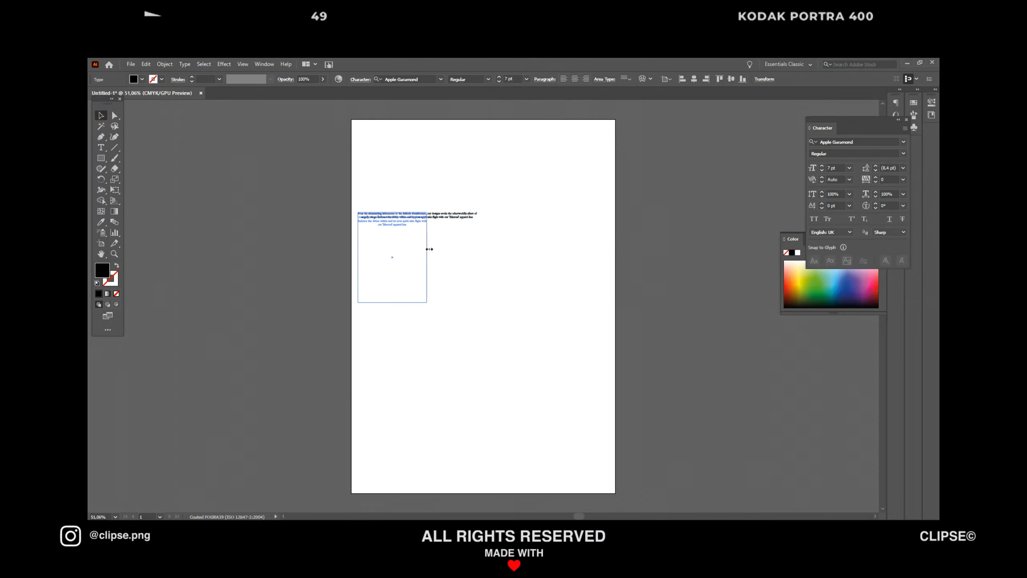
# Convert the paragraph to outlines and paste it into the Photoshop poster as a new layer.
pyautogui.hotkey('ctrl', 'shift', 'o')
pyautogui.hotkey('ctrl', 'c')
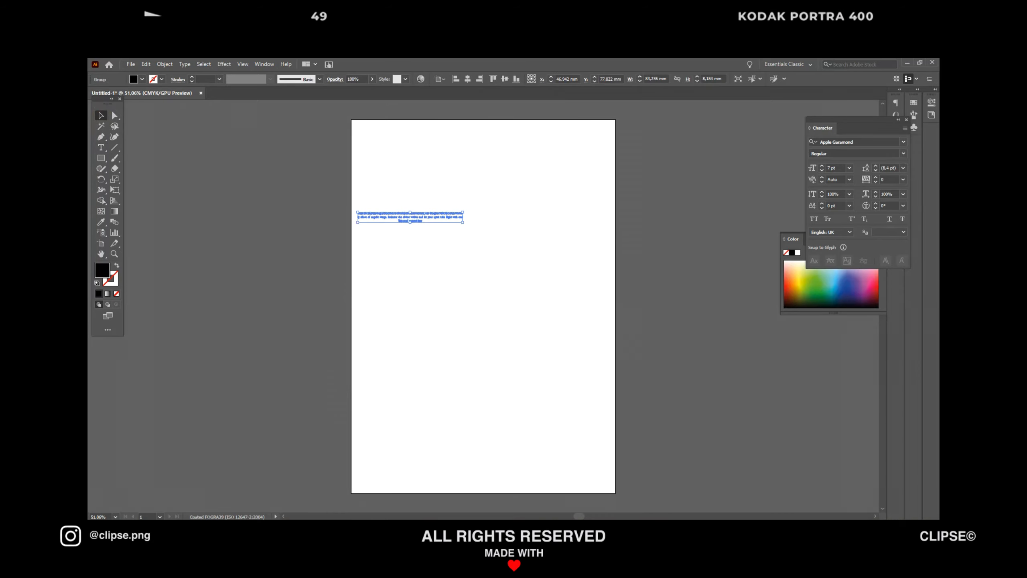
pyautogui.hotkey('alt', 'Tab')
pyautogui.hotkey('ctrl', 'v')
pyautogui.press('Return')
pyautogui.press('Return')
# Centre the pasted paragraph beneath the statue and enlarge it about its centre to about 113%.
pyautogui.hotkey('ctrl', 't')
pyautogui.moveTo(413, 312); pyautogui.dragTo(430, 450)
pyautogui.press('Return')
pyautogui.hotkey('ctrl', 't')
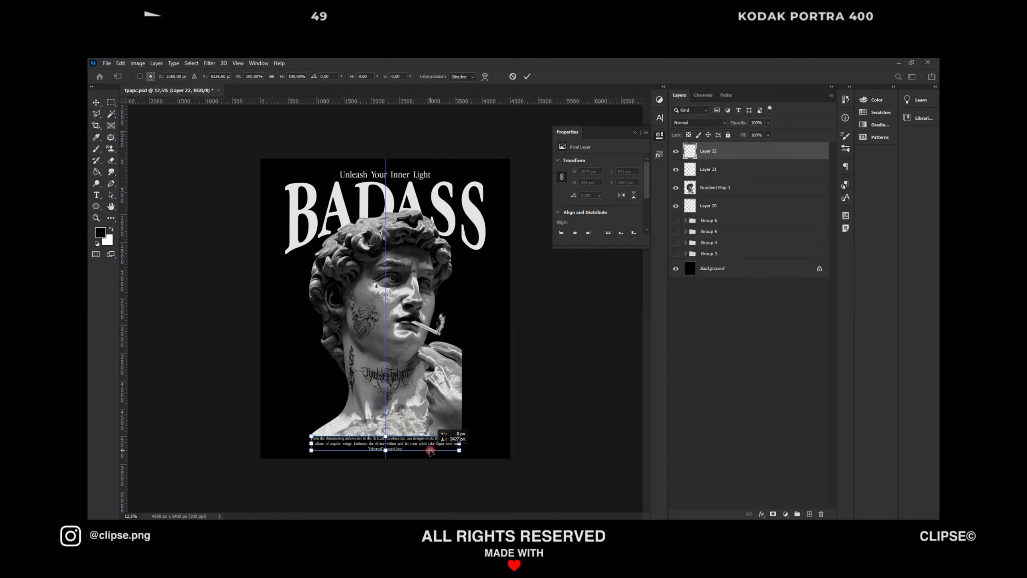
pyautogui.hotkey('ctrl', '+')
pyautogui.hotkey('ctrl', '+')
pyautogui.scroll(-5, 430, 450)
pyautogui.moveTo(535, 381)
pyautogui.mouseDown()
pyautogui.moveTo(523, 379)
pyautogui.moveTo(573, 374)
pyautogui.moveTo(542, 385)
pyautogui.mouseUp()
pyautogui.press('Return')
pyautogui.hotkey('ctrl', 't')
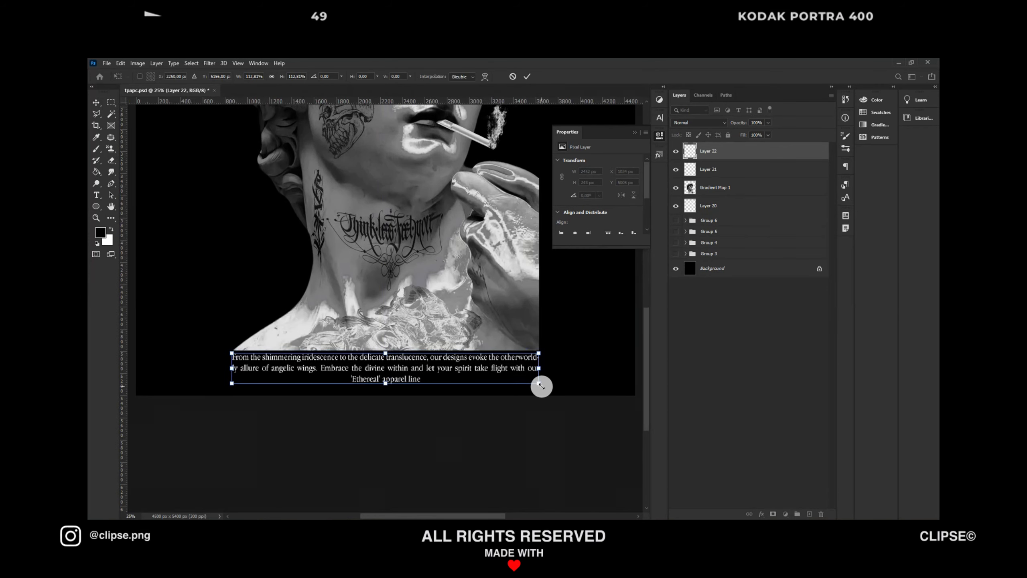
pyautogui.press('Return')
pyautogui.hotkey('ctrl', '-')
pyautogui.hotkey('ctrl', '-')
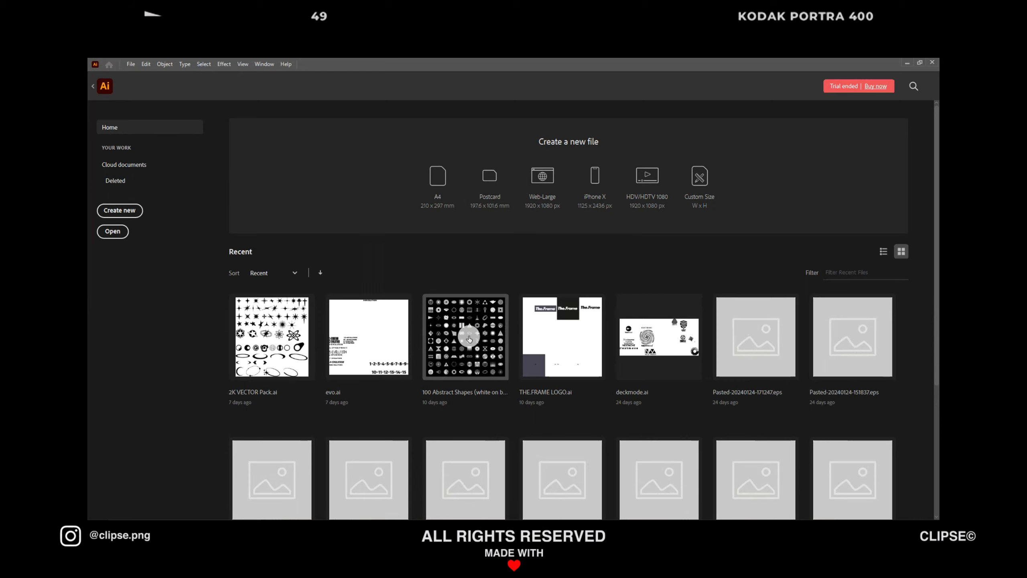
# In Illustrator, open the recent file 100 Abstract Shapes (white on black).
pyautogui.click(469, 339)
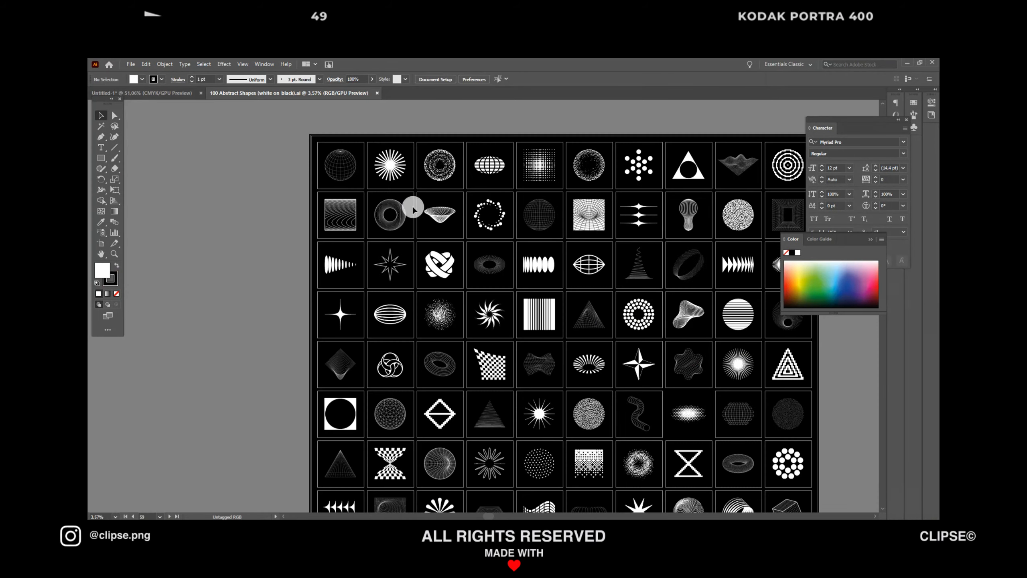
pyautogui.scroll(-5, 445, 343)
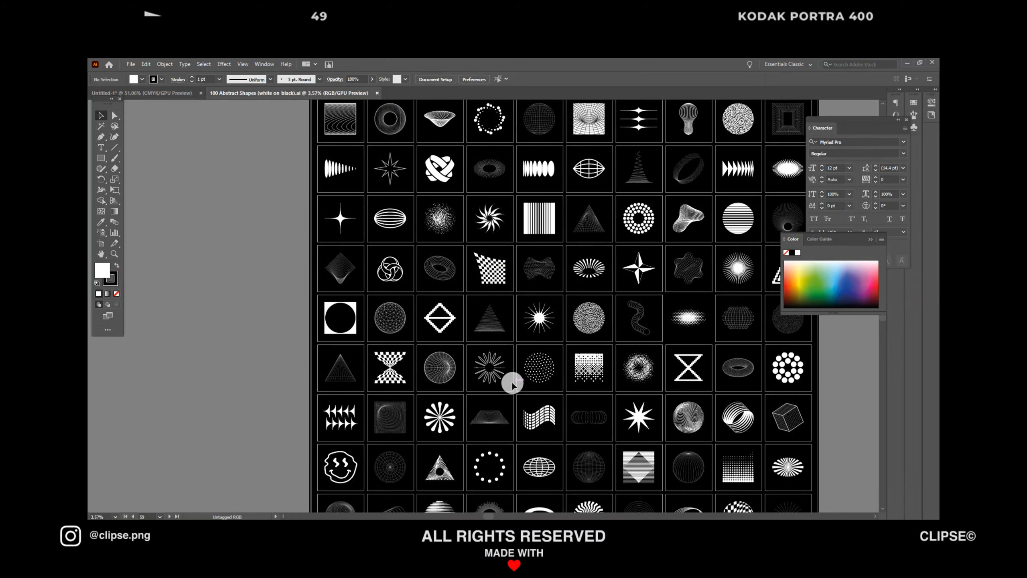
pyautogui.click(418, 433)
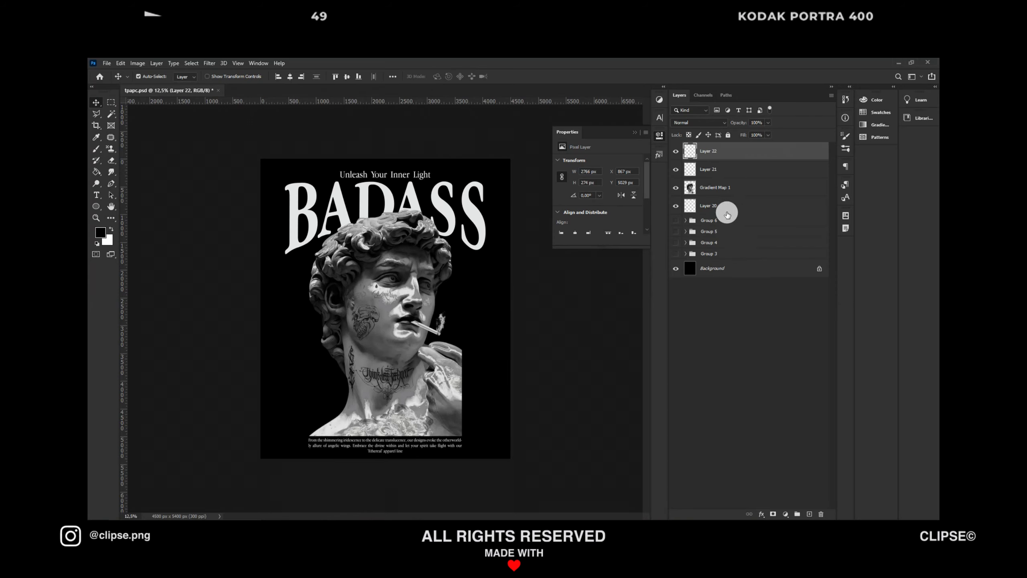
pyautogui.hotkey('ctrl', 'v')
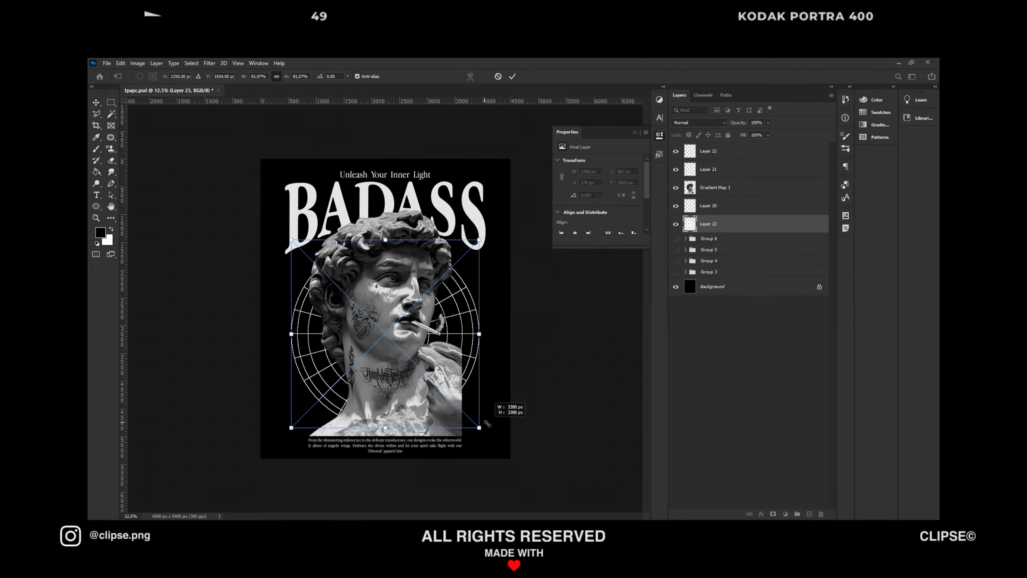
pyautogui.press('Escape')
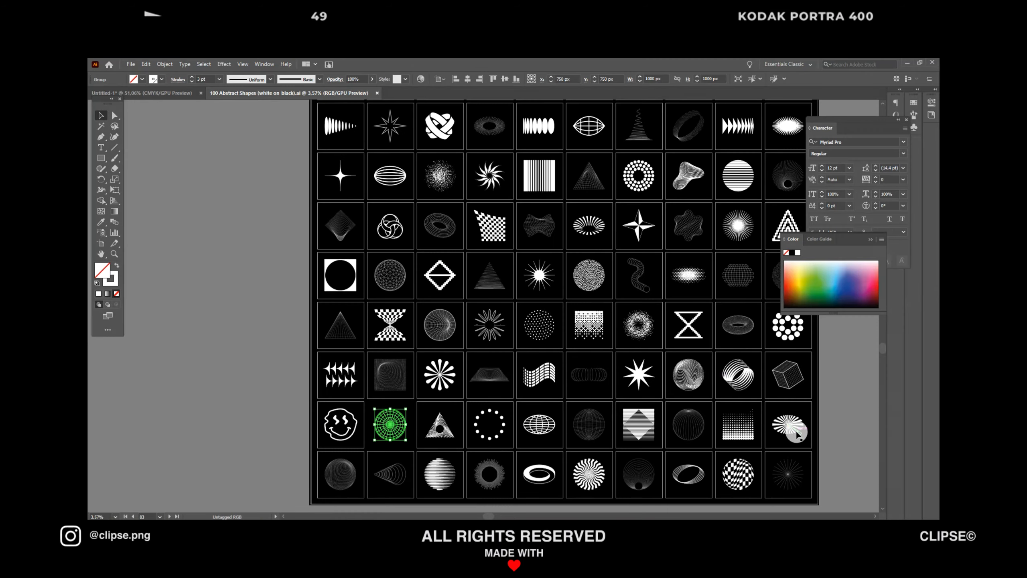
# In Illustrator, copy the square perspective tunnel grid, paste it above Group 6 in Photoshop, and fit it behind the statue below the title.
pyautogui.scroll(3, 581, 242)
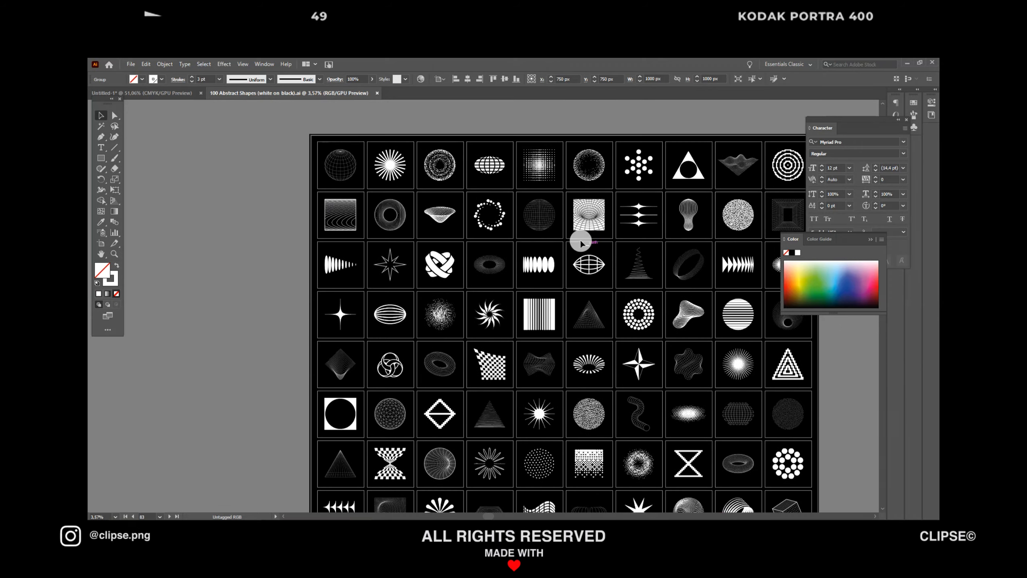
pyautogui.click(784, 214)
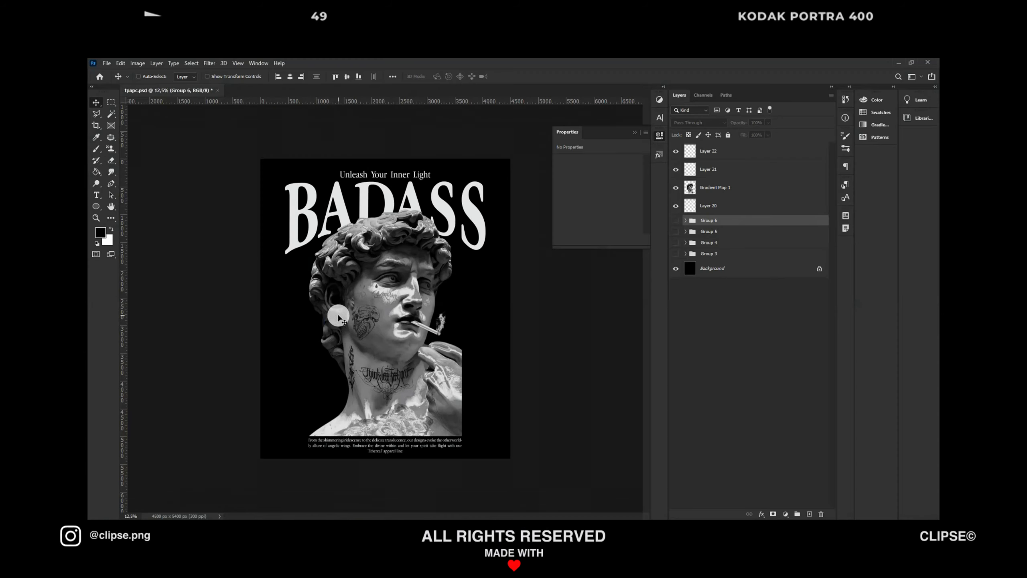
pyautogui.moveTo(502, 424); pyautogui.dragTo(477, 396)
pyautogui.moveTo(451, 351); pyautogui.dragTo(450, 385)
pyautogui.press('Return')
pyautogui.hotkey('ctrl', 't')
pyautogui.moveTo(478, 250); pyautogui.dragTo(474, 254)
pyautogui.press('Return')
# Scale the Gradient Map 1 statue down to about 2654 by 3918 px and fit it against the grid's lower-right corner.
pyautogui.click(729, 186)
pyautogui.hotkey('ctrl', 't')
pyautogui.moveTo(465, 440); pyautogui.dragTo(455, 398)
pyautogui.press('Return')
pyautogui.hotkey('ctrl', 't')
pyautogui.press('Return')
pyautogui.hotkey('ctrl', '+')
pyautogui.hotkey('ctrl', '+')
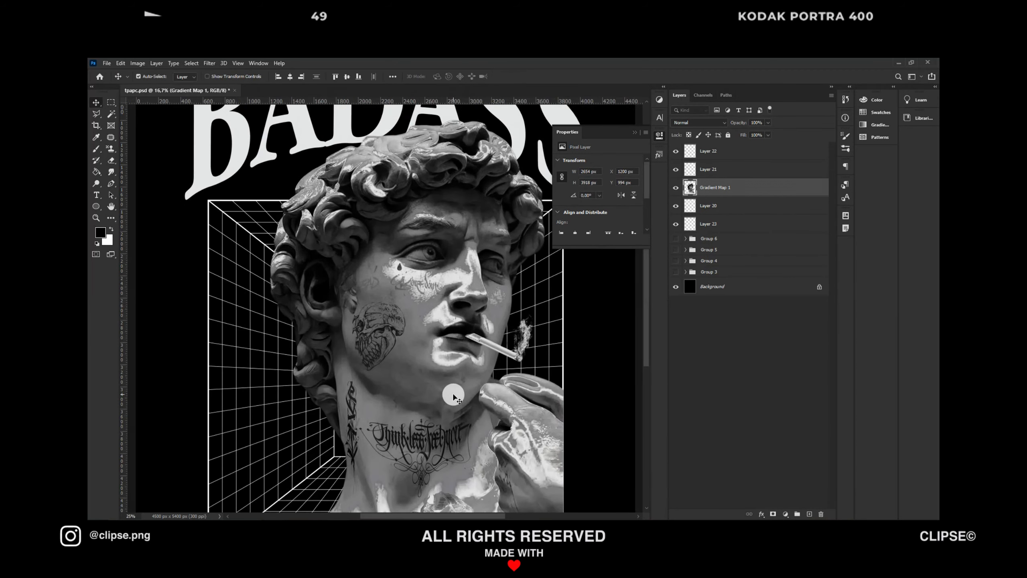
pyautogui.hotkey('ctrl', '-')
pyautogui.hotkey('ctrl', '-')
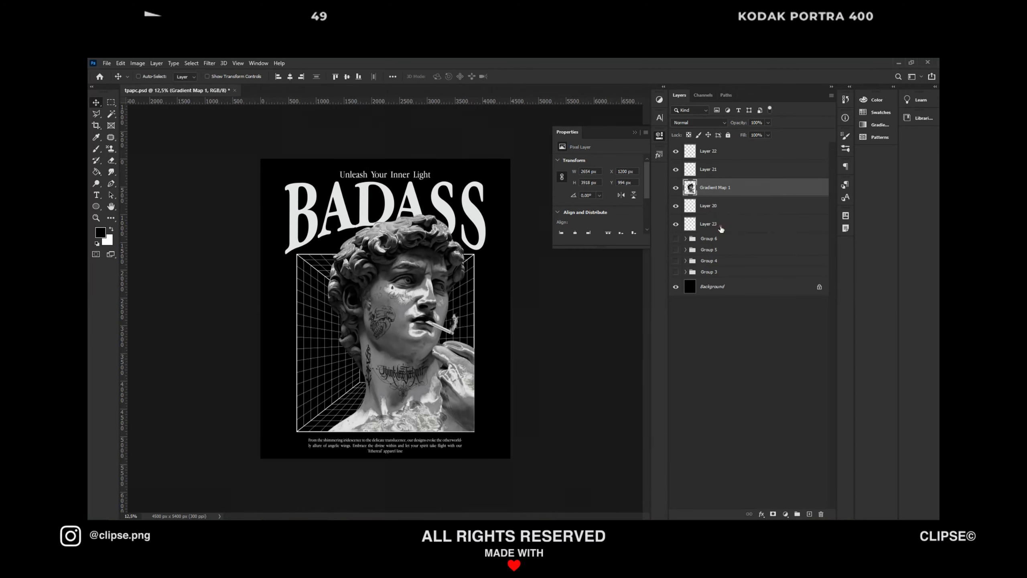
# Enlarge the statue and perspective grid layers together to about 102% about their centre.
pyautogui.click(721, 229)
pyautogui.hotkey('ctrl', 't')
pyautogui.moveTo(478, 426); pyautogui.dragTo(479, 430)
pyautogui.press('Return')
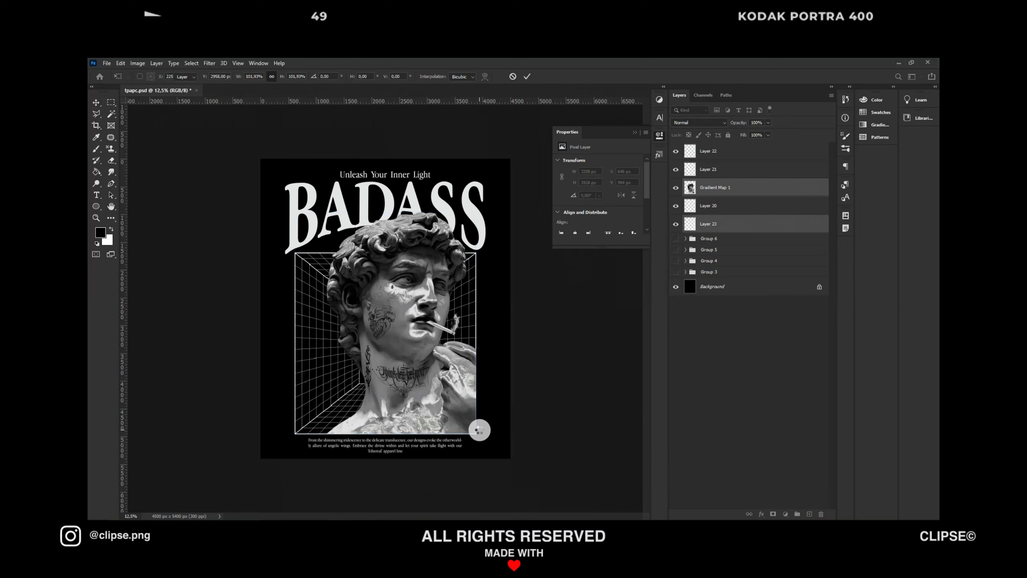
pyautogui.click(731, 187)
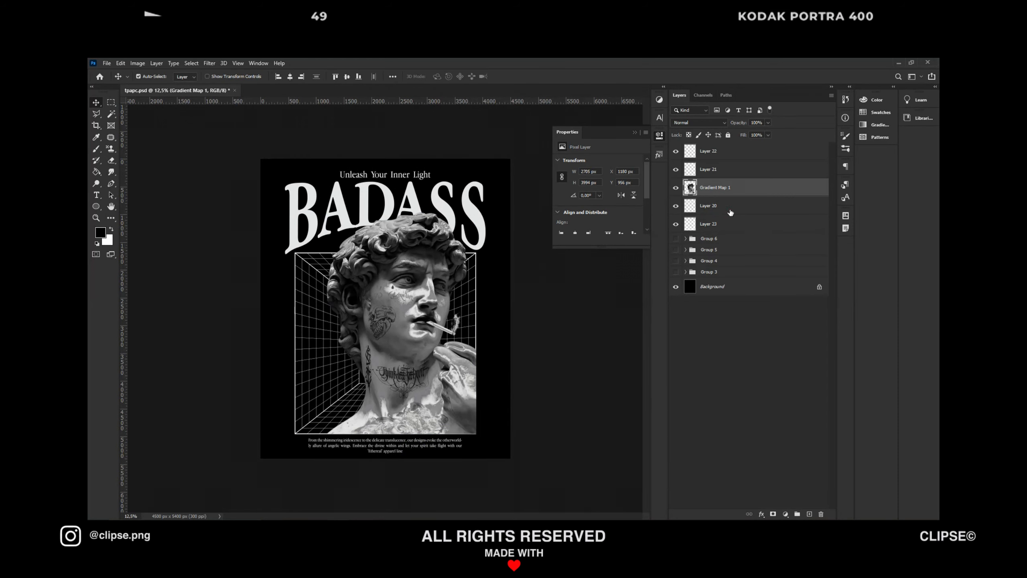
pyautogui.click(727, 229)
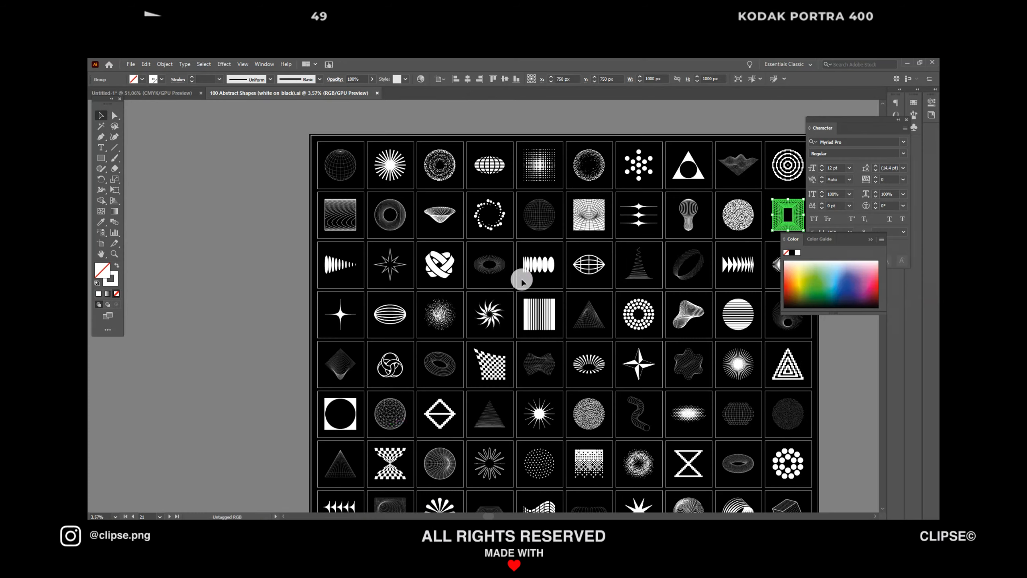
# In Illustrator, isolate and copy one star-and-line ornament from the three-line shape, and paste it above Layer 22 in Photoshop.
pyautogui.doubleClick(641, 208)
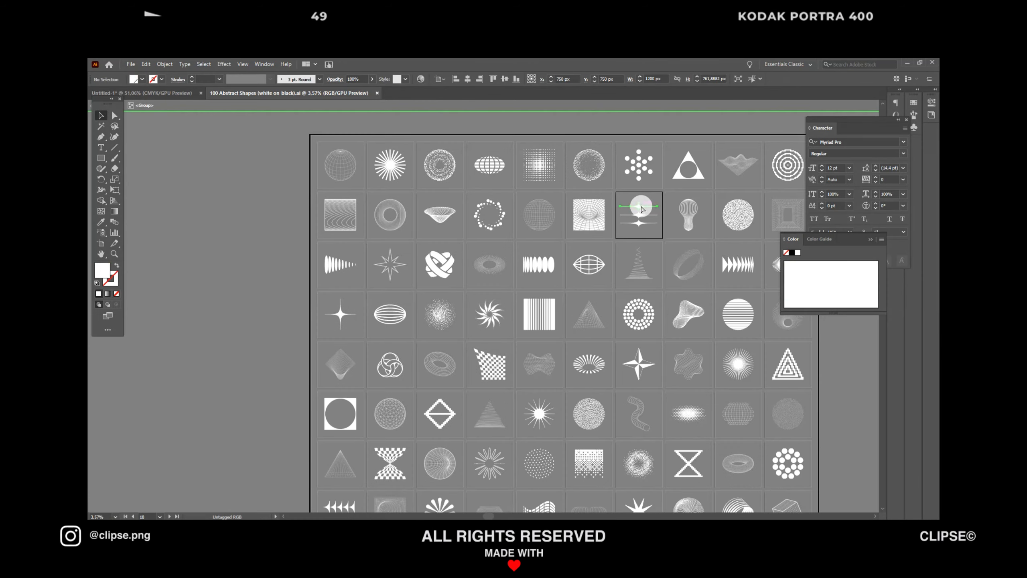
pyautogui.click(640, 208)
pyautogui.hotkey('ctrl', 'c')
pyautogui.hotkey('alt', 'Tab')
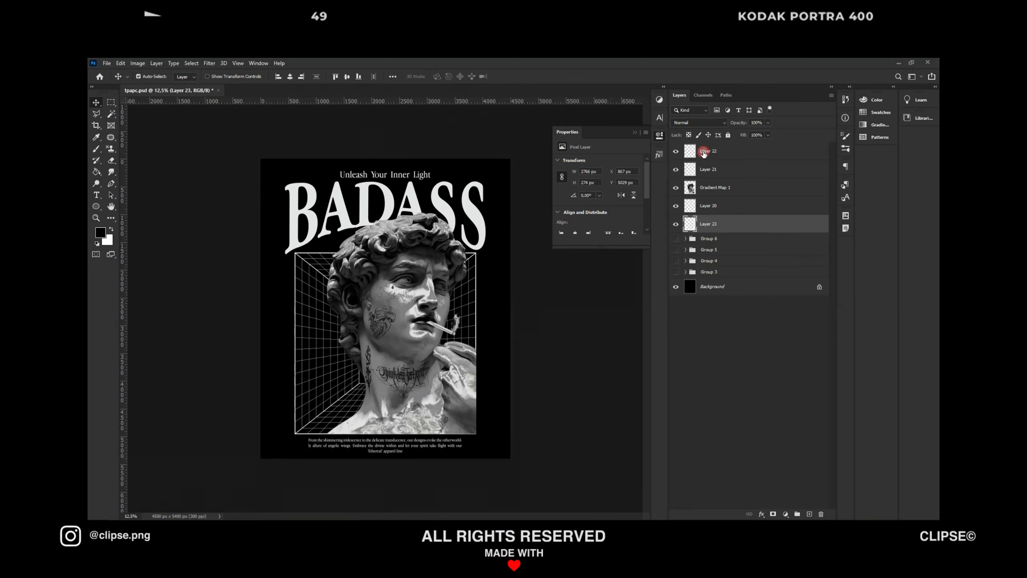
pyautogui.click(702, 153)
pyautogui.hotkey('ctrl', 'v')
pyautogui.press('Return')
# Rotate the ornament -90°, shrink it to about 16%, and place it beside the grid's left edge, centred vertically on the poster.
pyautogui.moveTo(513, 332); pyautogui.dragTo(434, 317)
pyautogui.moveTo(440, 320); pyautogui.dragTo(392, 249)
pyautogui.moveTo(384, 319); pyautogui.dragTo(276, 343)
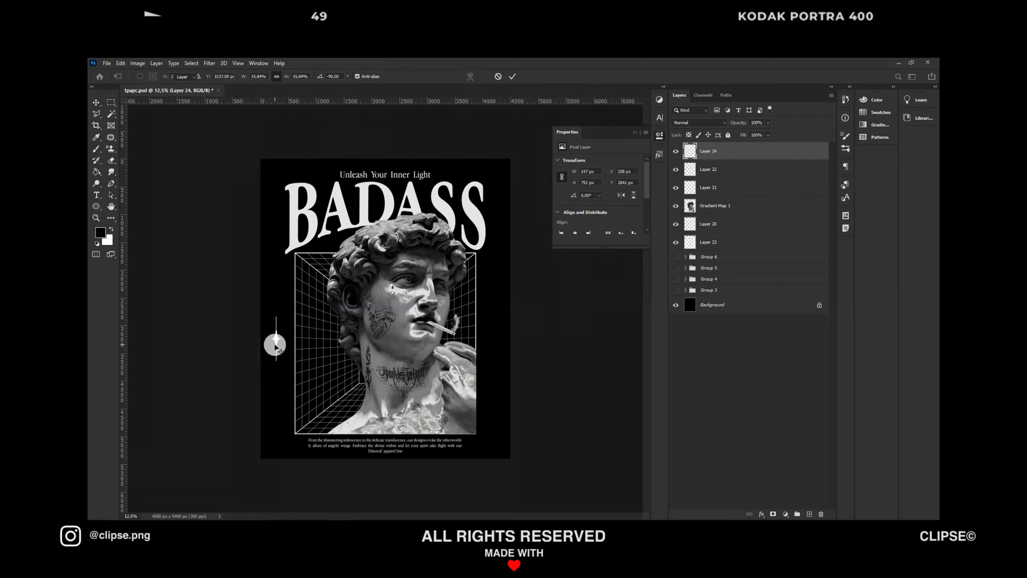
pyautogui.press('Return')
# Duplicate the star ornament and place the copy level with it on the opposite side of the grid.
pyautogui.hotkey('ctrl', 'alt', 't')
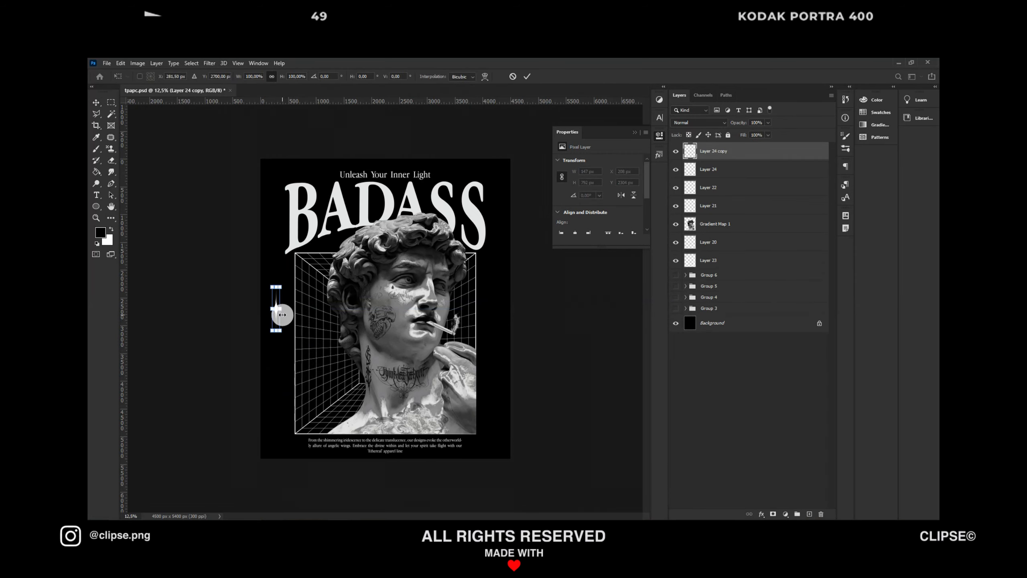
pyautogui.moveTo(276, 323); pyautogui.dragTo(492, 320)
pyautogui.press('Return')
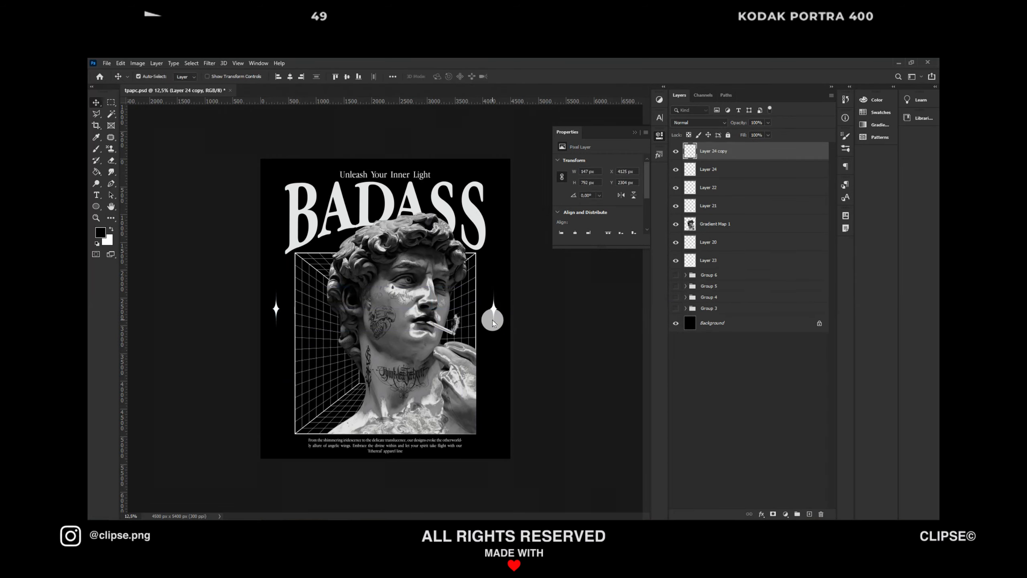
pyautogui.hotkey('ctrl', '+')
pyautogui.hotkey('ctrl', '-')
pyautogui.hotkey('ctrl', '+')
pyautogui.hotkey('ctrl', '-')
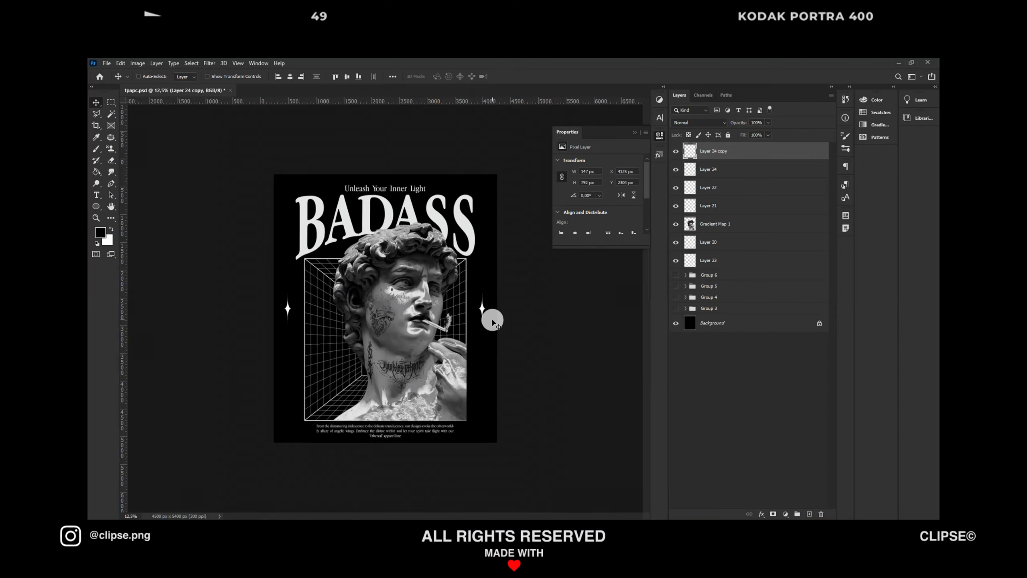
pyautogui.hotkey('ctrl', '+')
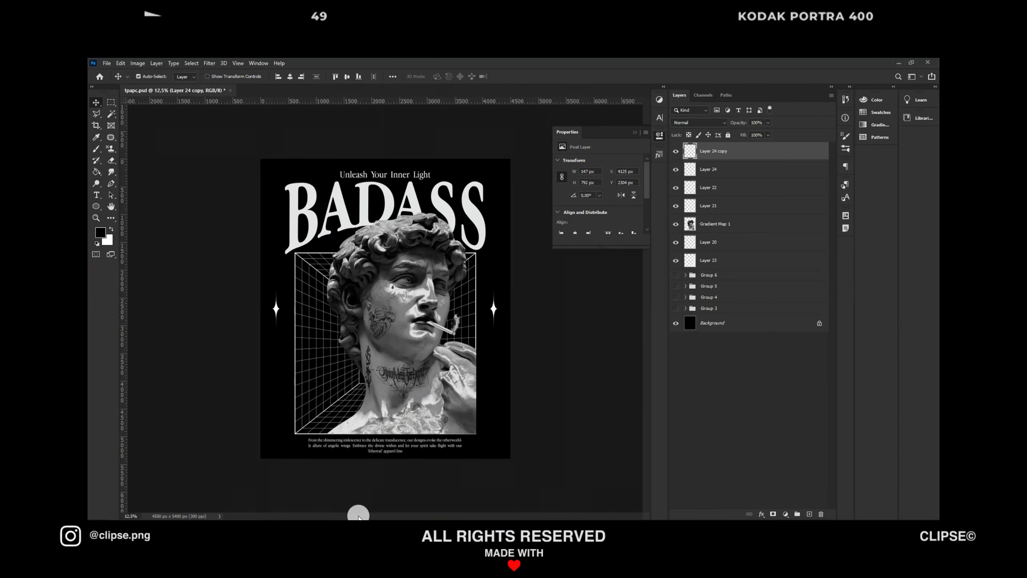
# Invert the colours of the Background, the perspective grid and the BADASS title layers.
pyautogui.click(736, 320)
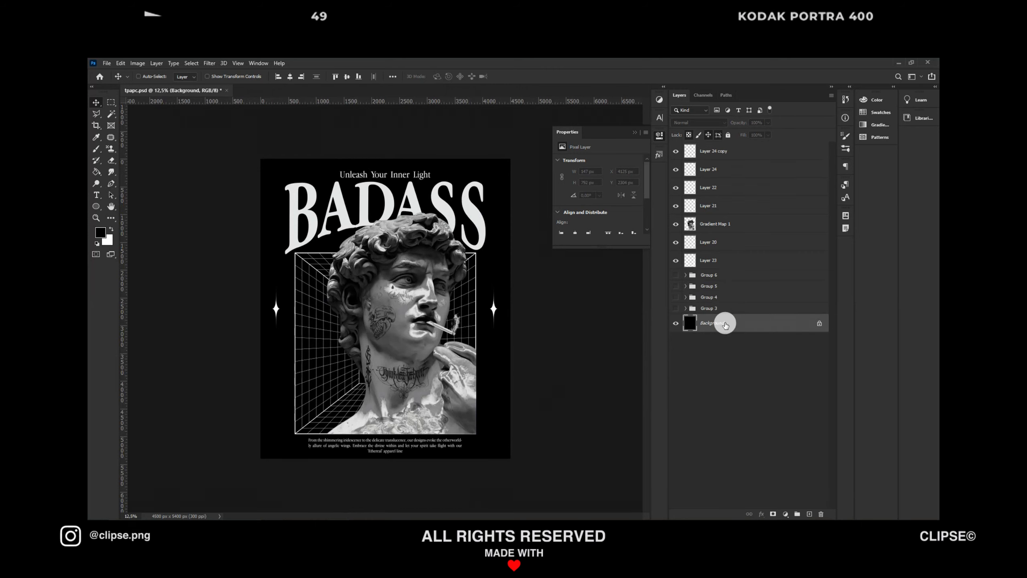
pyautogui.hotkey('ctrl', 'i')
pyautogui.click(720, 261)
pyautogui.hotkey('ctrl', 'i')
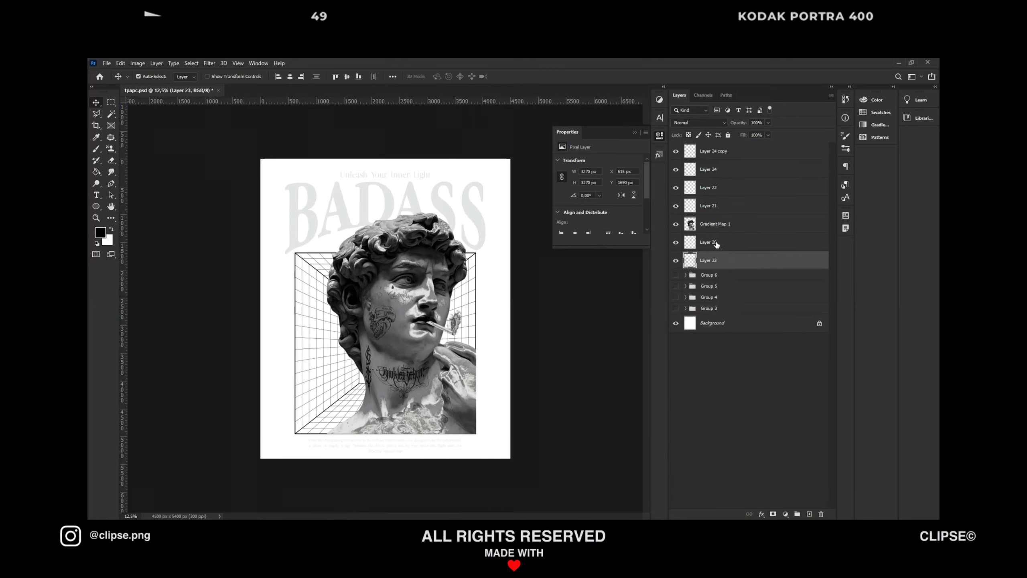
pyautogui.click(716, 241)
pyautogui.hotkey('ctrl', 'i')
# Invert the colours of the tagline, the paragraph and both star ornament layers.
pyautogui.click(704, 207)
pyautogui.hotkey('ctrl', 'i')
pyautogui.hotkey('ctrl', 'i')
pyautogui.click(705, 187)
pyautogui.hotkey('ctrl', 'i')
pyautogui.click(706, 169)
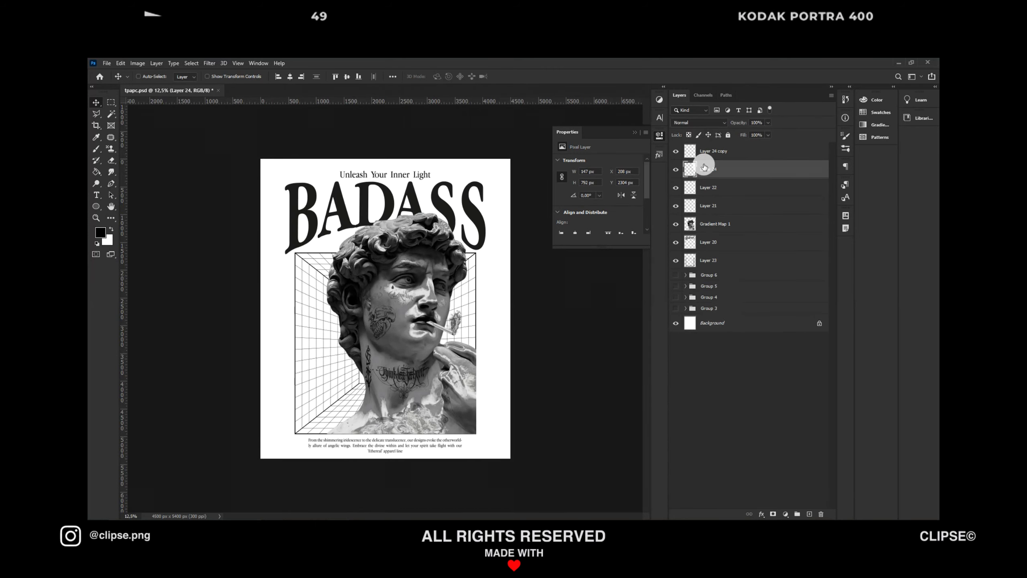
pyautogui.hotkey('ctrl', 'i')
pyautogui.click(704, 156)
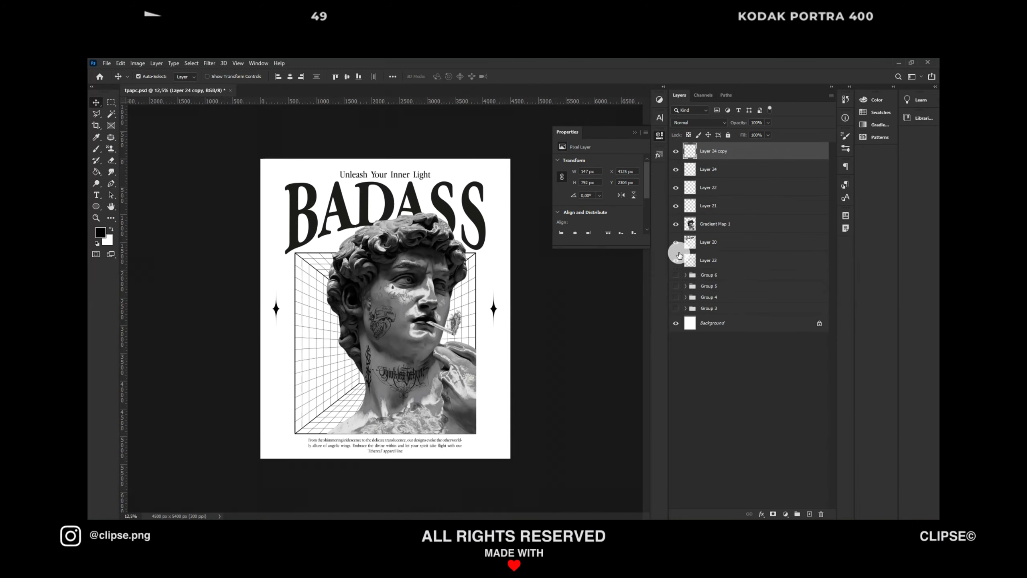
# Hide Gradient Map 1, create a merged copy of Group 6 above the title layer, and hide the original group.
pyautogui.click(675, 224)
pyautogui.click(675, 275)
pyautogui.click(689, 275)
pyautogui.hotkey('ctrl', 'alt', 'e')
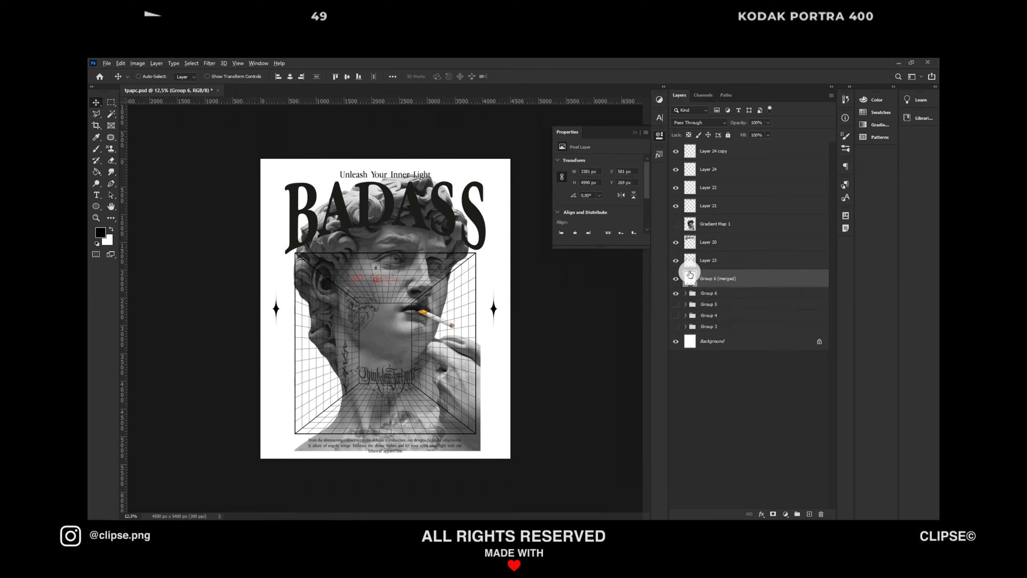
pyautogui.moveTo(688, 272); pyautogui.dragTo(706, 230)
pyautogui.click(676, 293)
# Scale the merged Group 6 statue to about 75% and align it with the grid's lower-right corner.
pyautogui.hotkey('ctrl', 't')
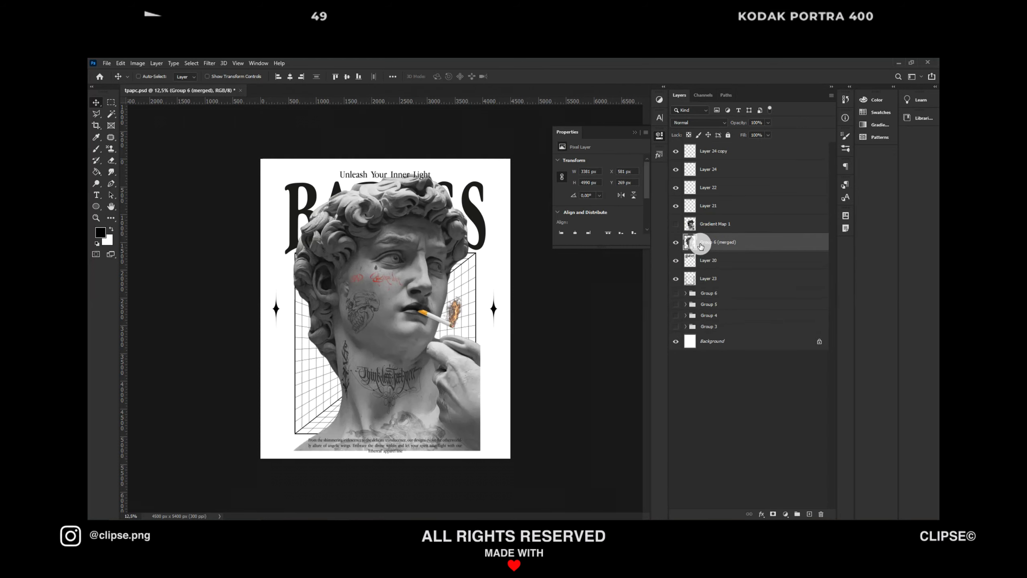
pyautogui.moveTo(481, 174); pyautogui.dragTo(457, 208)
pyautogui.hotkey('ctrl', '+')
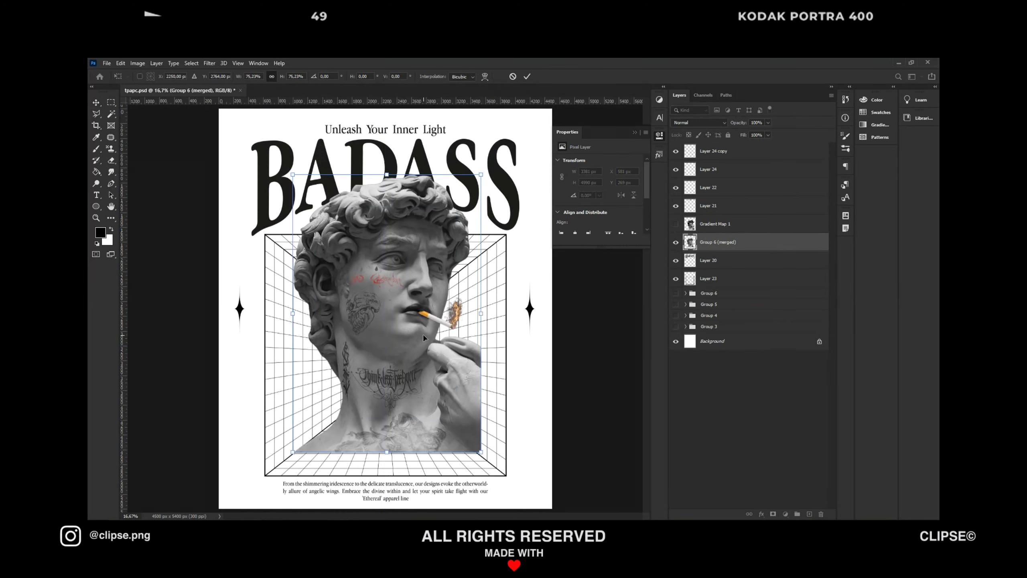
pyautogui.moveTo(423, 334); pyautogui.dragTo(445, 358)
pyautogui.press('Return')
pyautogui.hotkey('ctrl', '-')
# Fill the Background with black and invert the grid, title, tagline, paragraph and both star ornaments back to light.
pyautogui.click(696, 341)
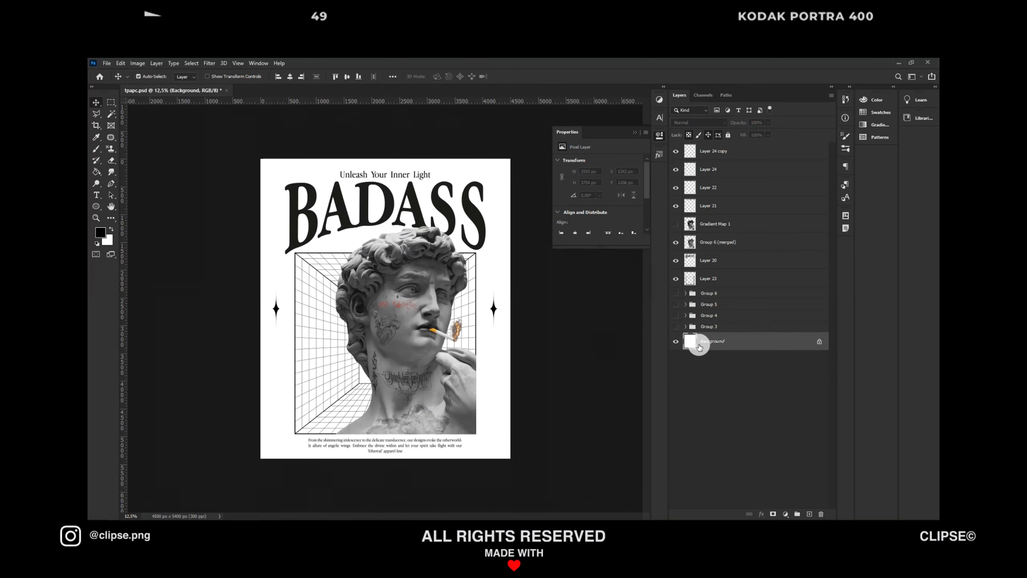
pyautogui.hotkey('alt', 'BackSpace')
pyautogui.click(716, 282)
pyautogui.click(715, 260)
pyautogui.click(711, 205)
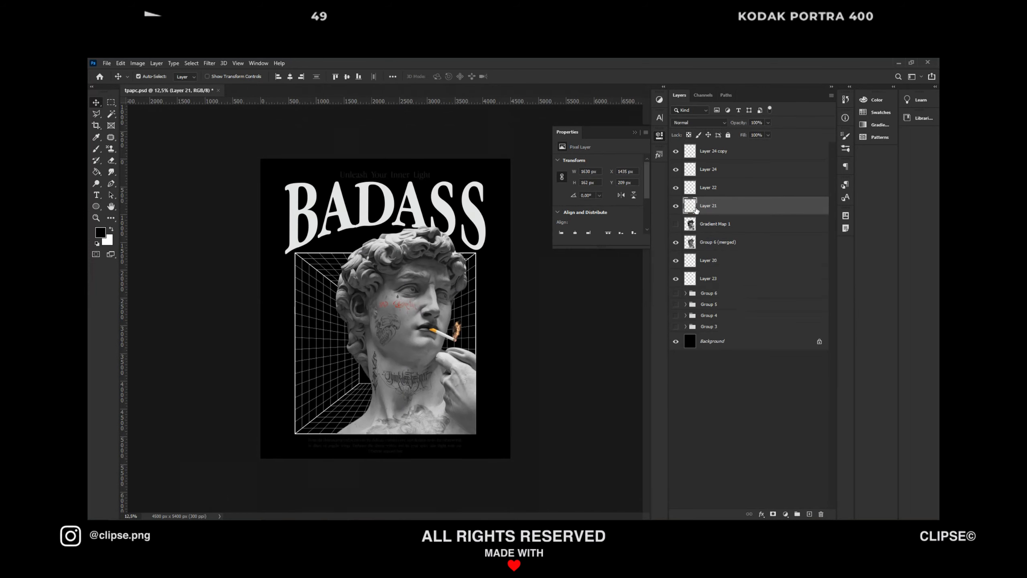
pyautogui.click(707, 187)
pyautogui.click(703, 170)
pyautogui.click(703, 150)
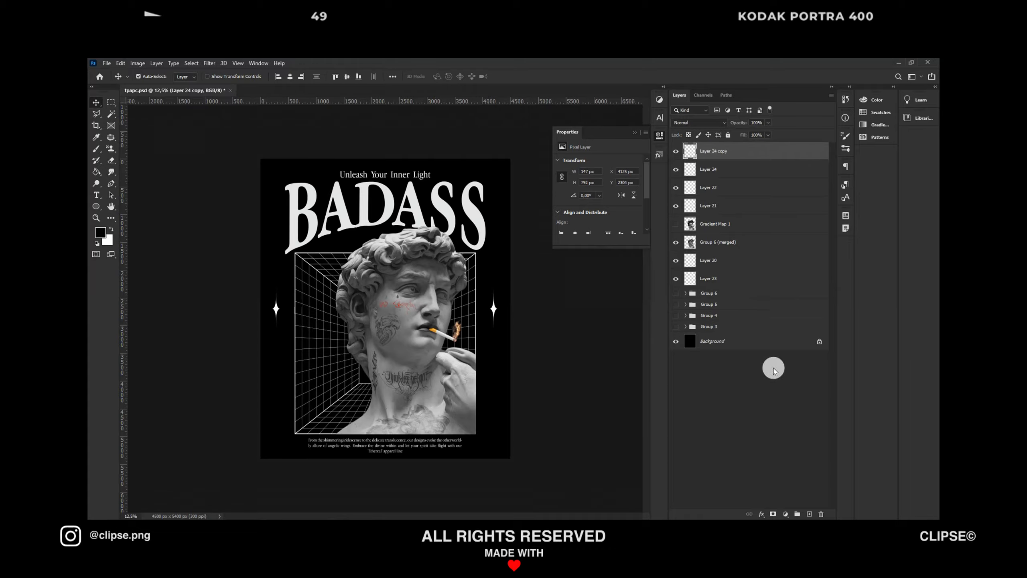